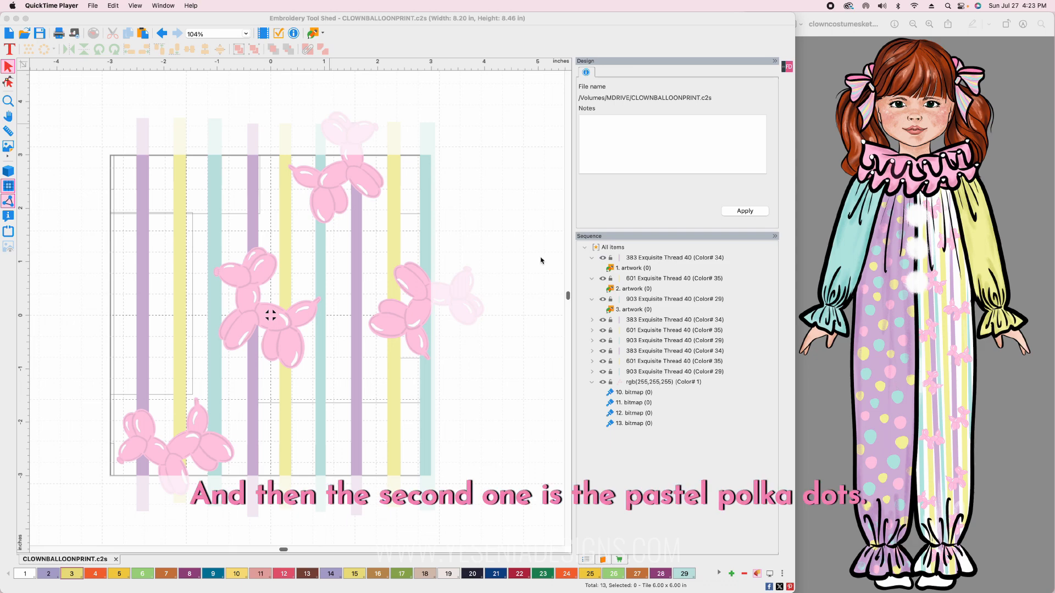
# Switch to Embroidery Tool Shed and create a new blank design
pyautogui.click(104, 106)
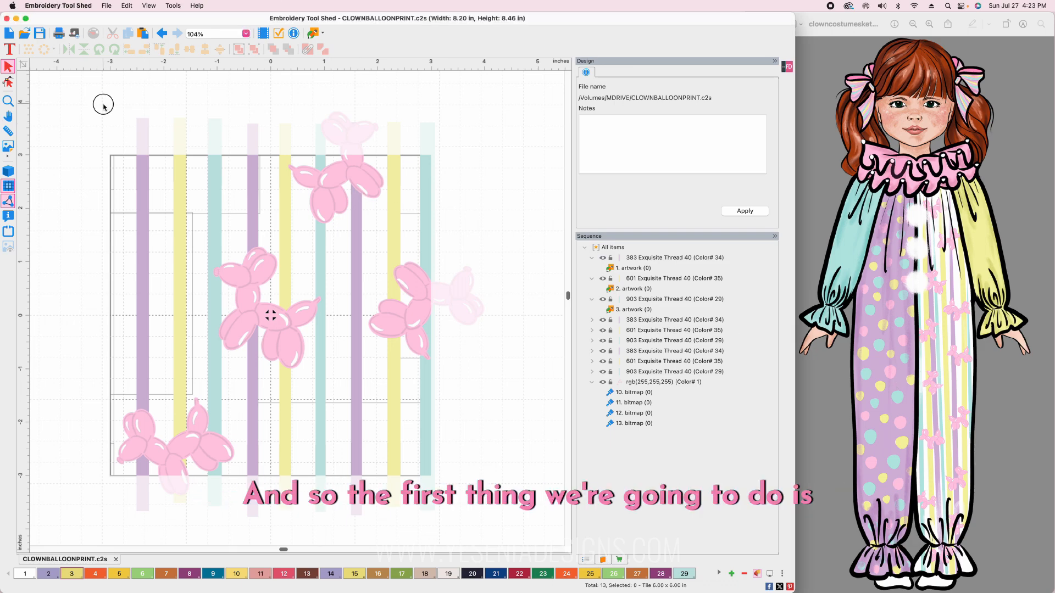
pyautogui.click(107, 5)
pyautogui.click(103, 22)
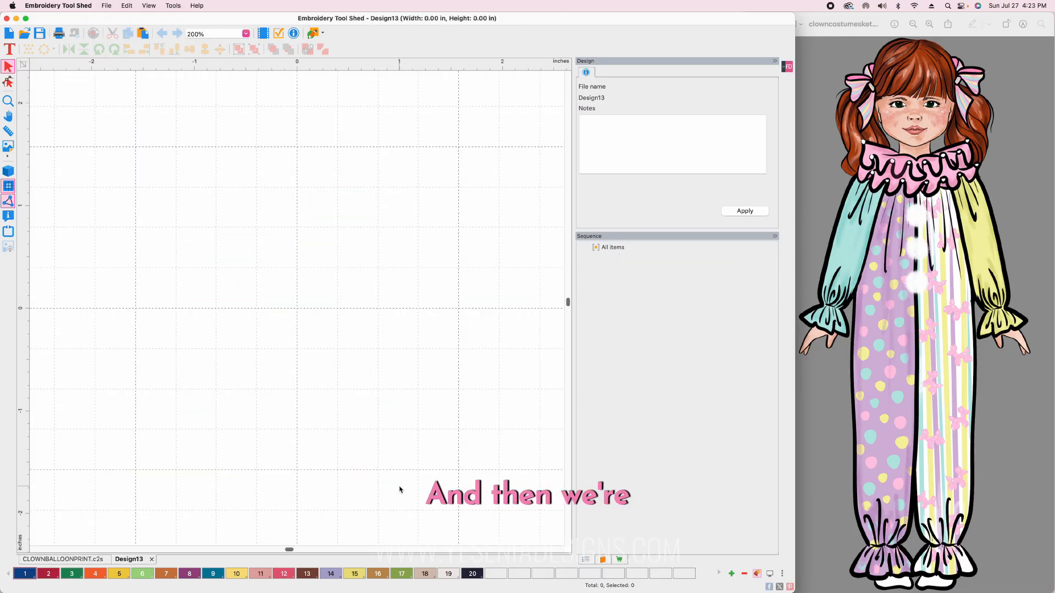
# Set up a Tile canvas for the new design, 8 inches wide and 8 inches high
pyautogui.click(788, 68)
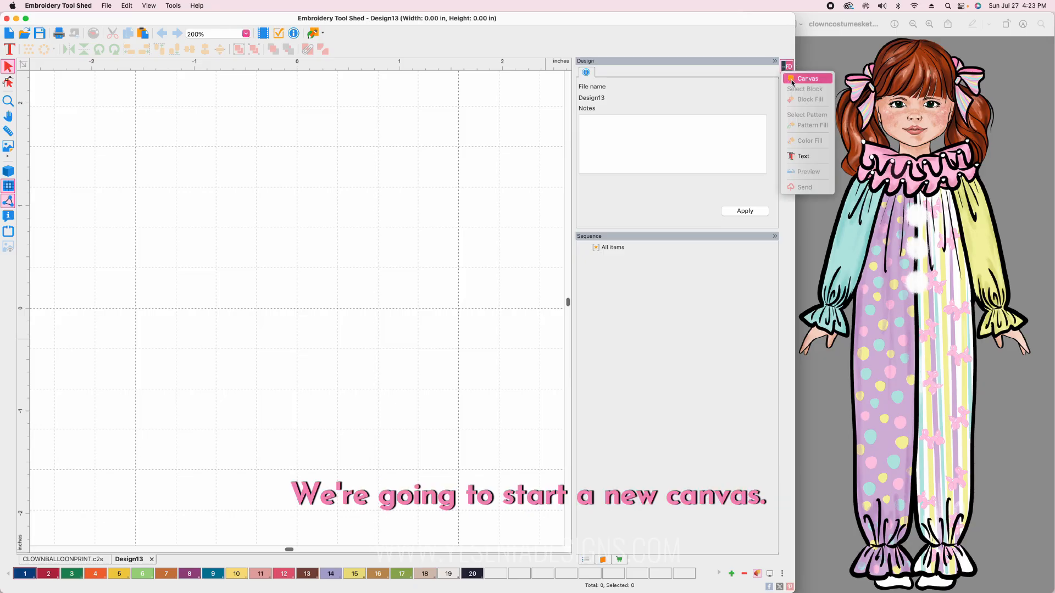
pyautogui.click(793, 81)
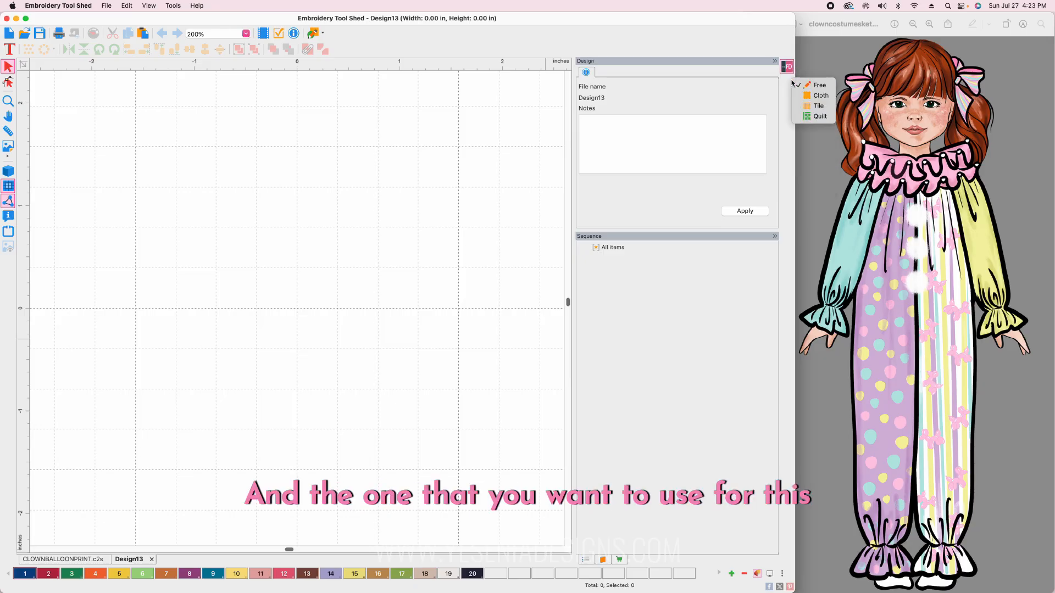
pyautogui.click(819, 107)
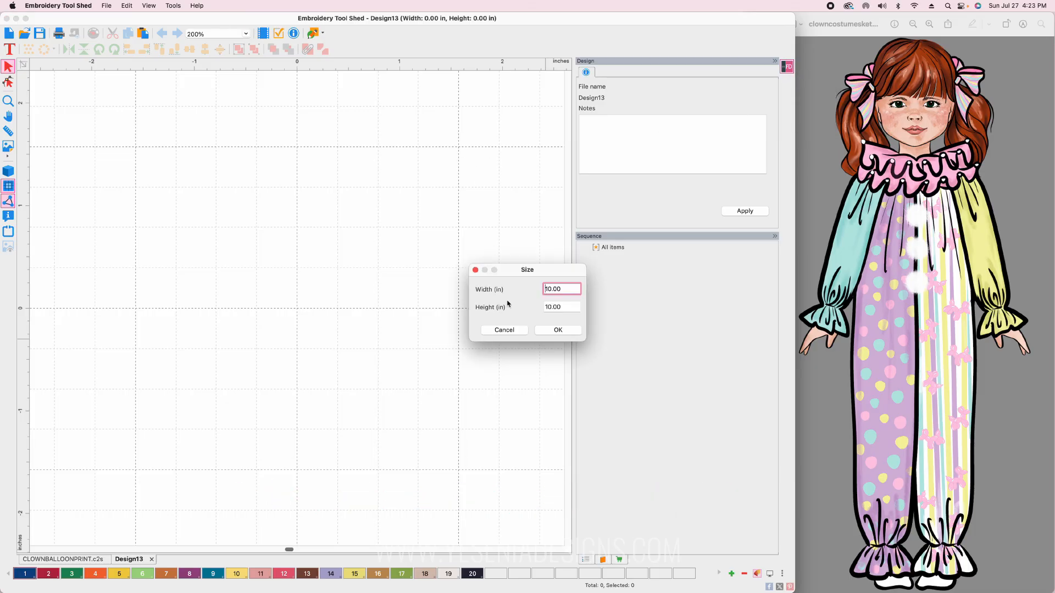
pyautogui.moveTo(536, 275); pyautogui.dragTo(416, 222)
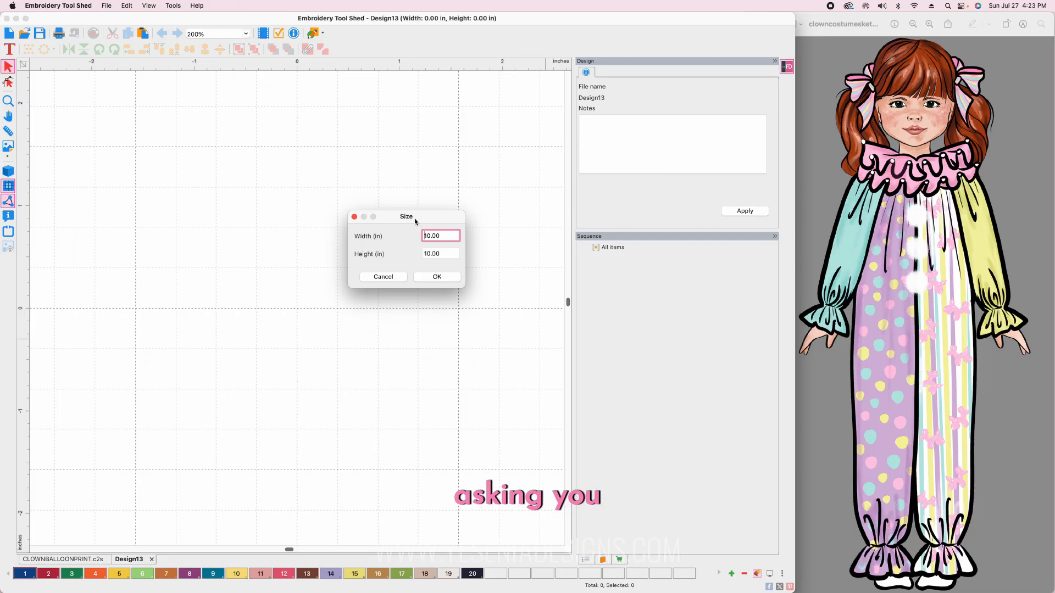
pyautogui.doubleClick(438, 236)
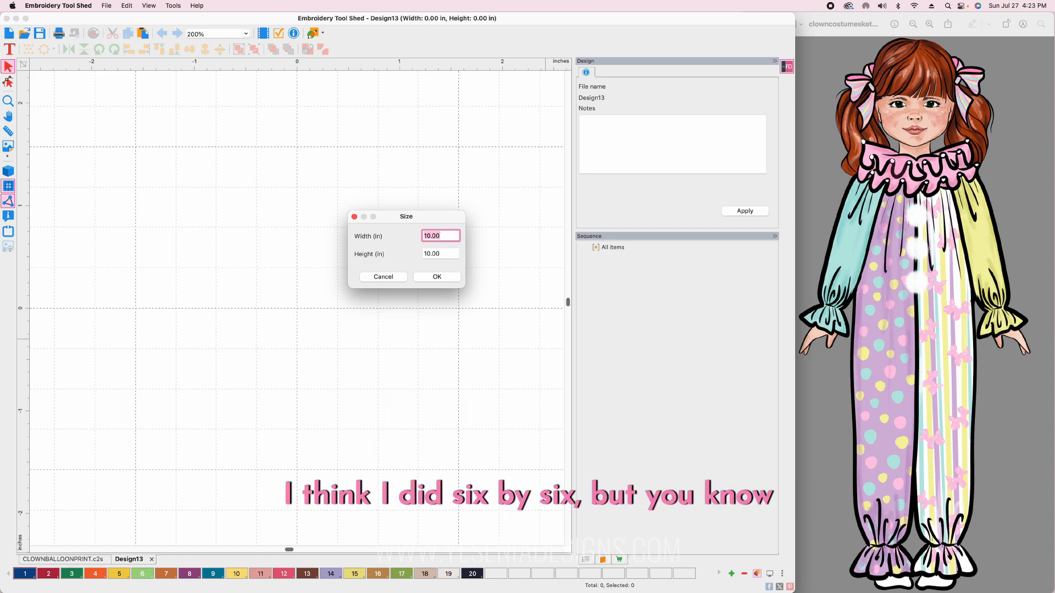
pyautogui.write('8')
pyautogui.press('Tab')
pyautogui.write('8')
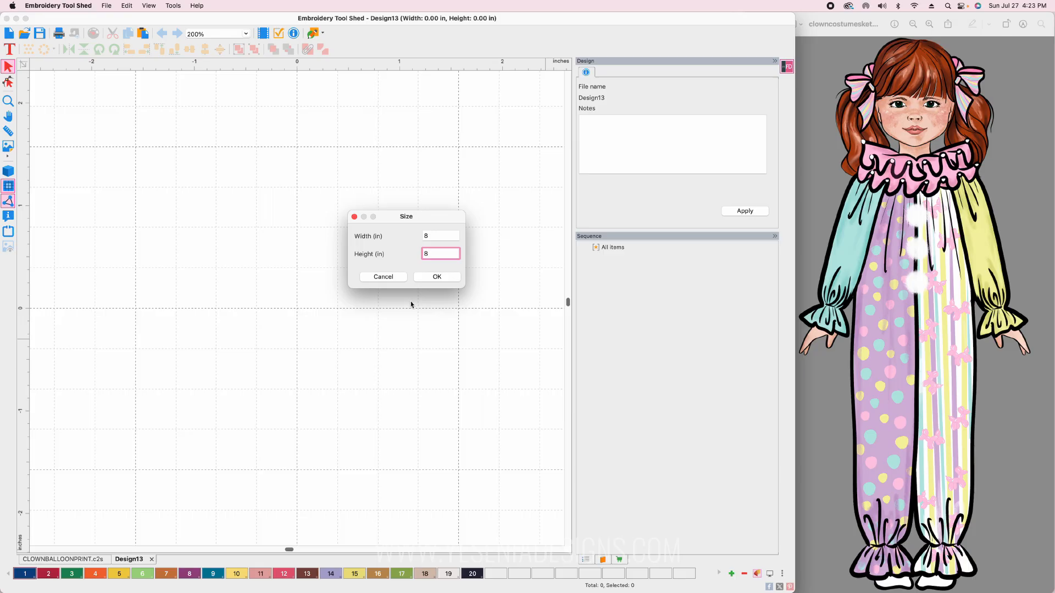
pyautogui.click(433, 280)
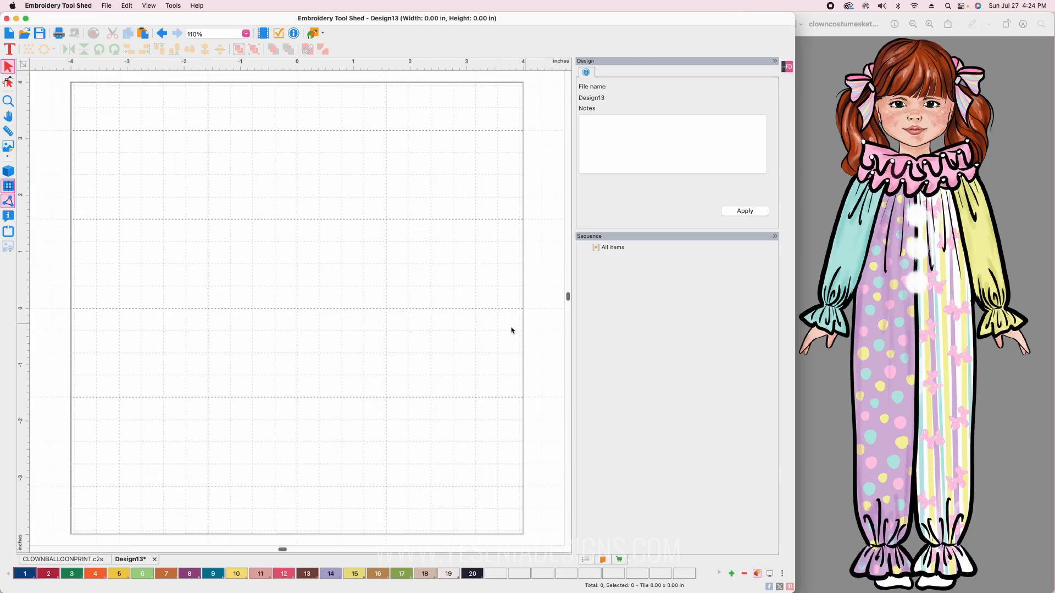
# Draw a filled ellipse about 2.4 inches wide and 2.5 inches high in the tile's upper-right quarter
pyautogui.scroll(2, 482, 329)
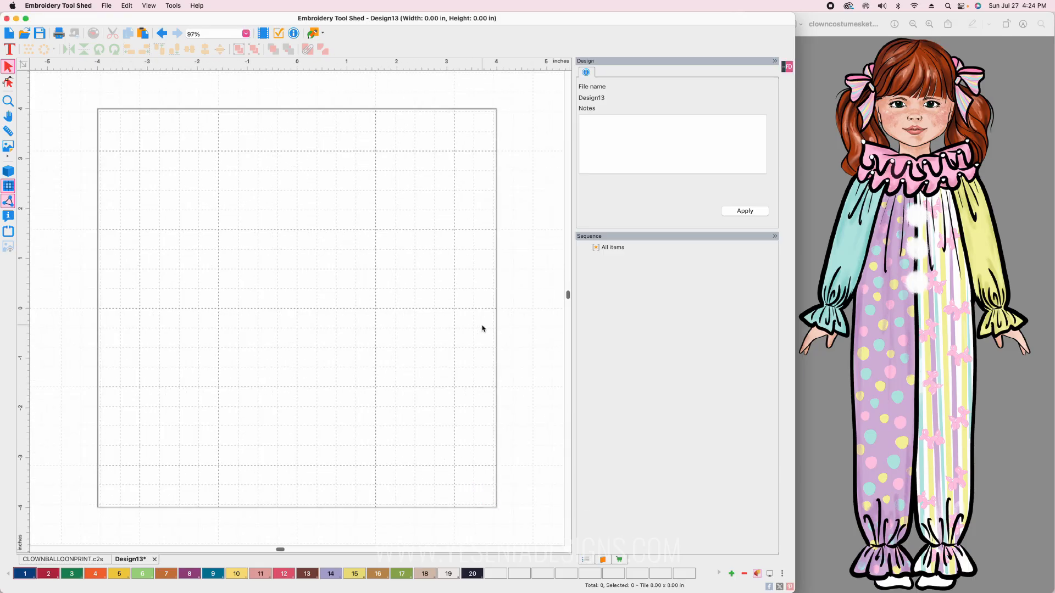
pyautogui.scroll(-1, 482, 329)
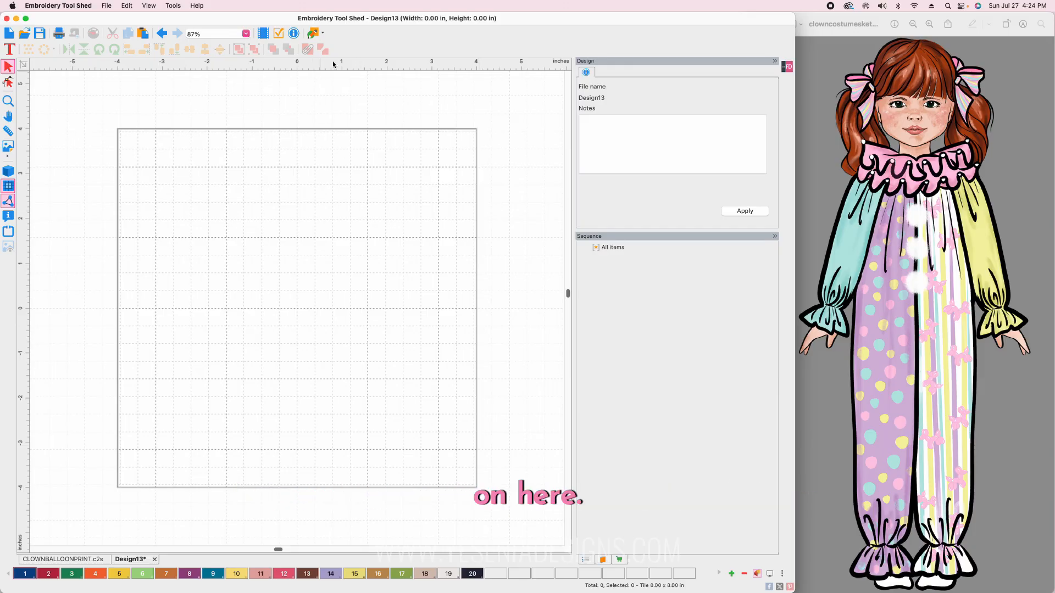
pyautogui.click(323, 34)
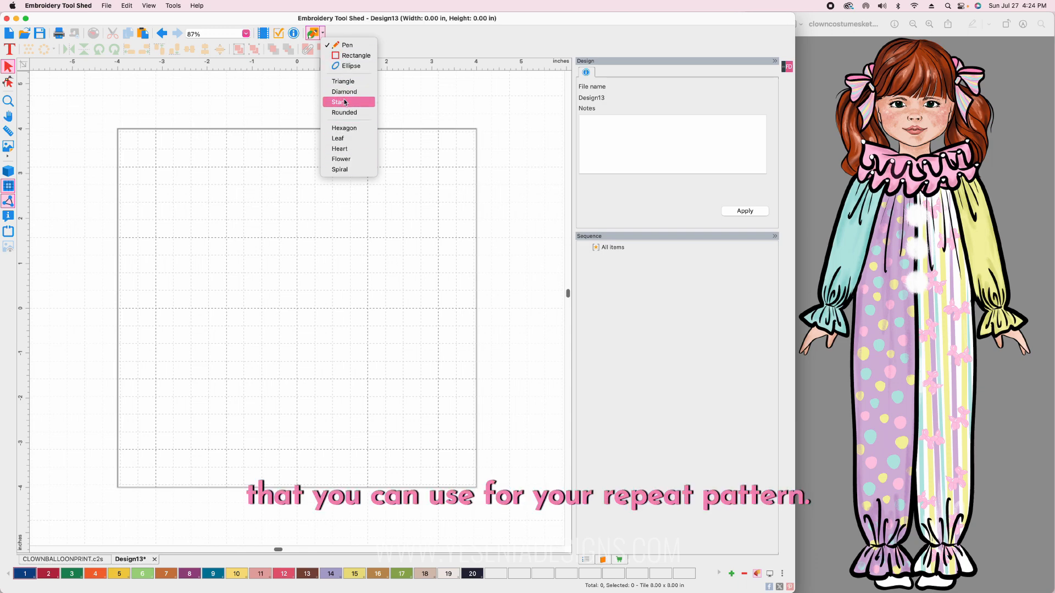
pyautogui.click(341, 66)
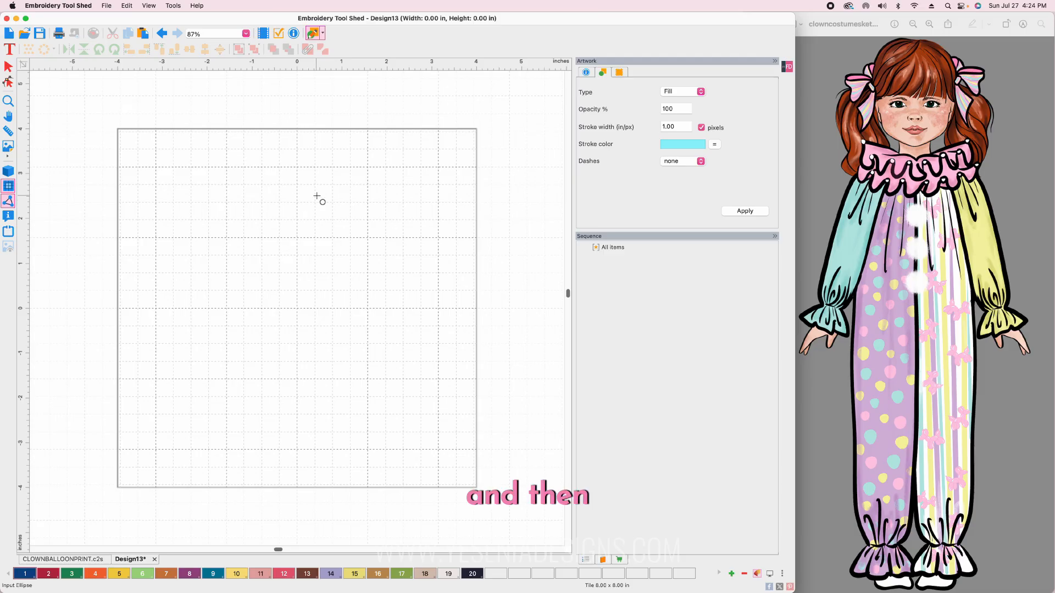
pyautogui.moveTo(313, 174); pyautogui.dragTo(420, 286)
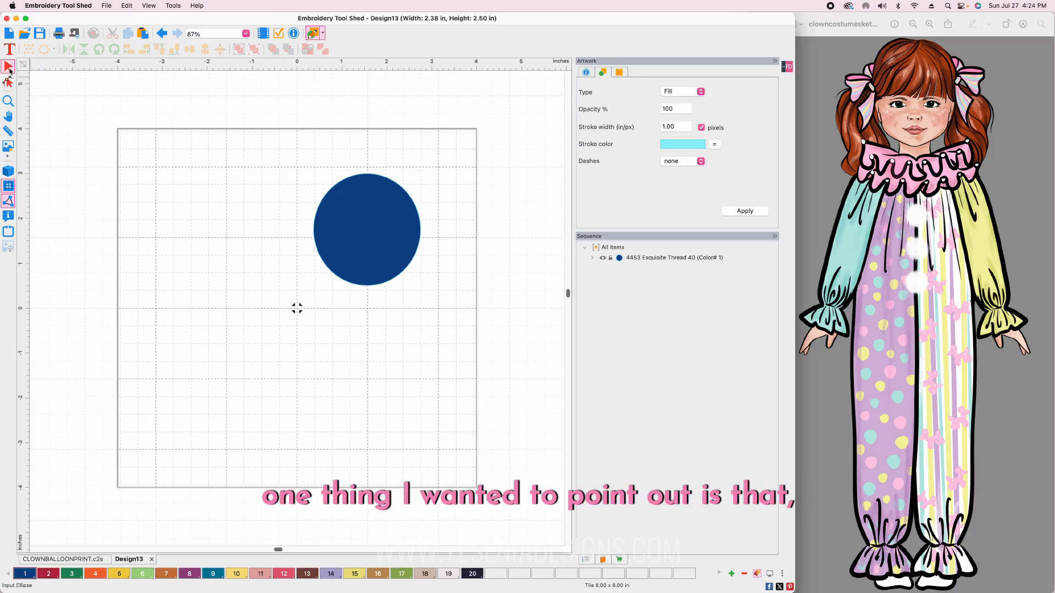
# Move the circle across the tile's top edge and place a copy of it across the left edge
pyautogui.click(8, 67)
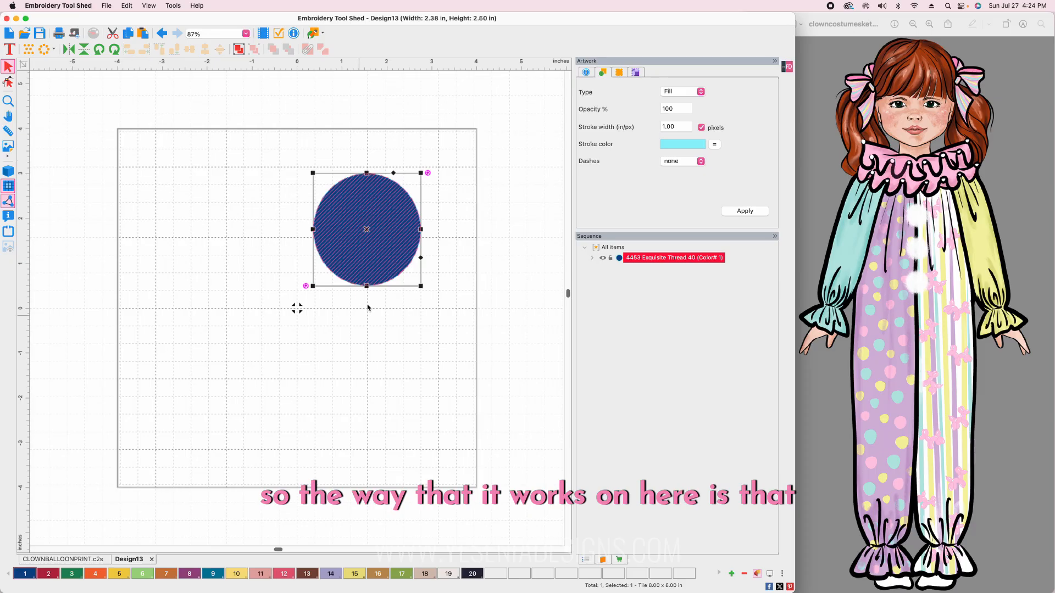
pyautogui.moveTo(368, 225); pyautogui.dragTo(384, 144)
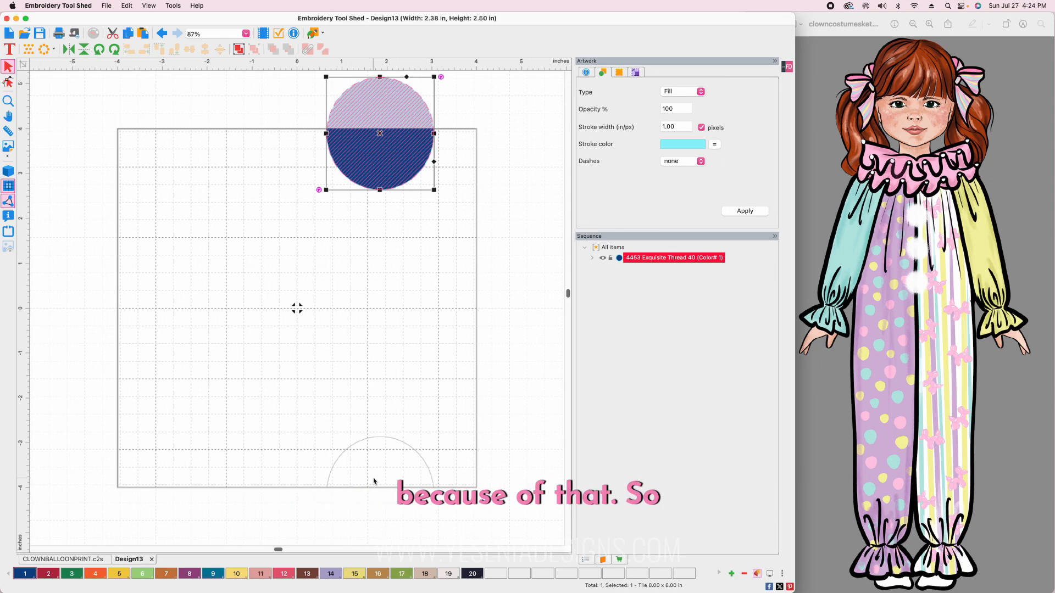
pyautogui.press('super+v')
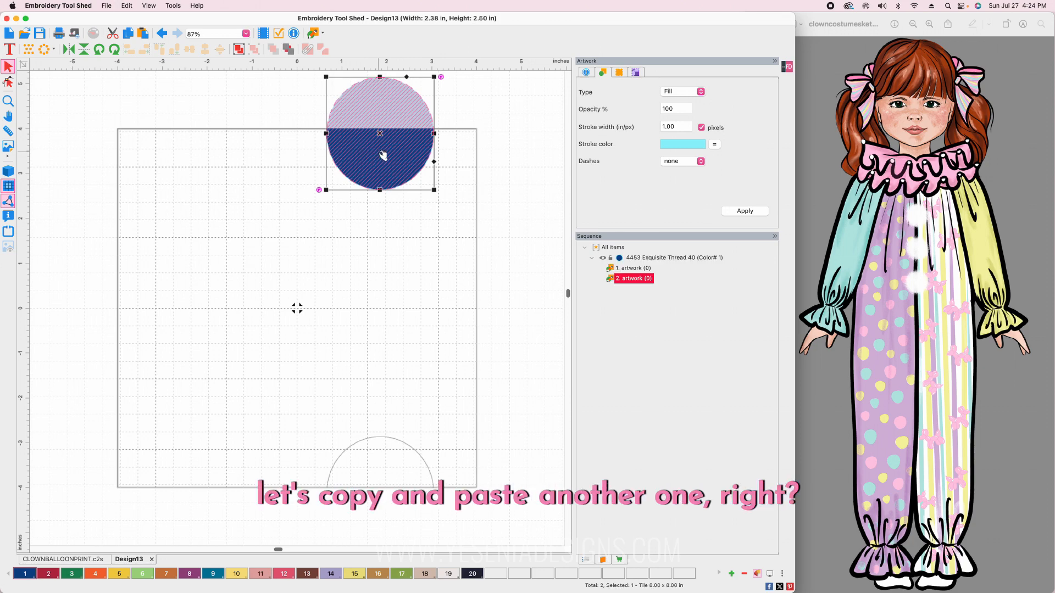
pyautogui.moveTo(378, 154); pyautogui.dragTo(111, 307)
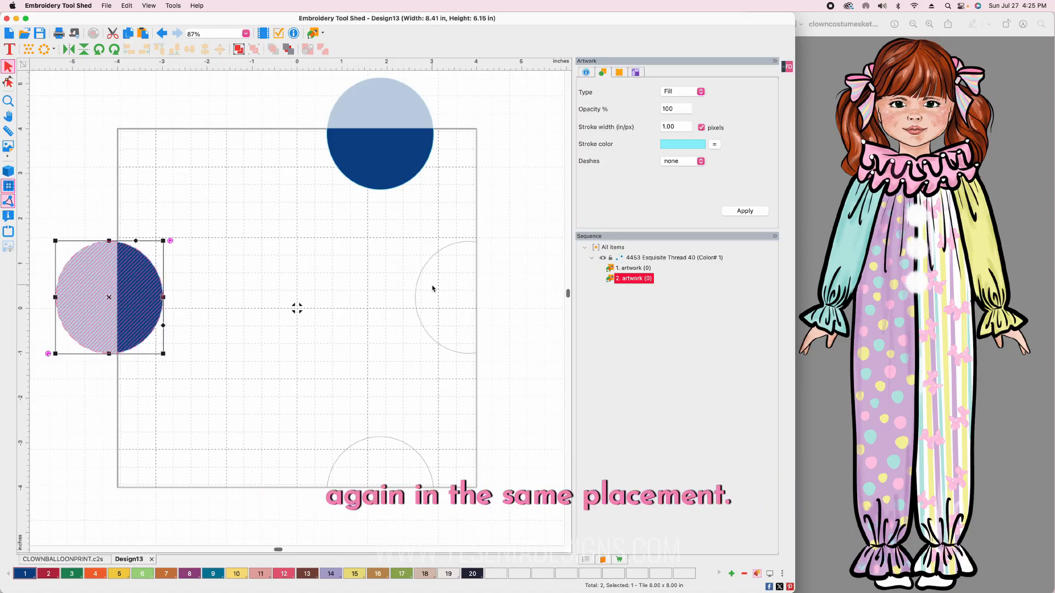
# Preview the seamless pattern made by the two circles beside the tile, and close the preview
pyautogui.click(788, 66)
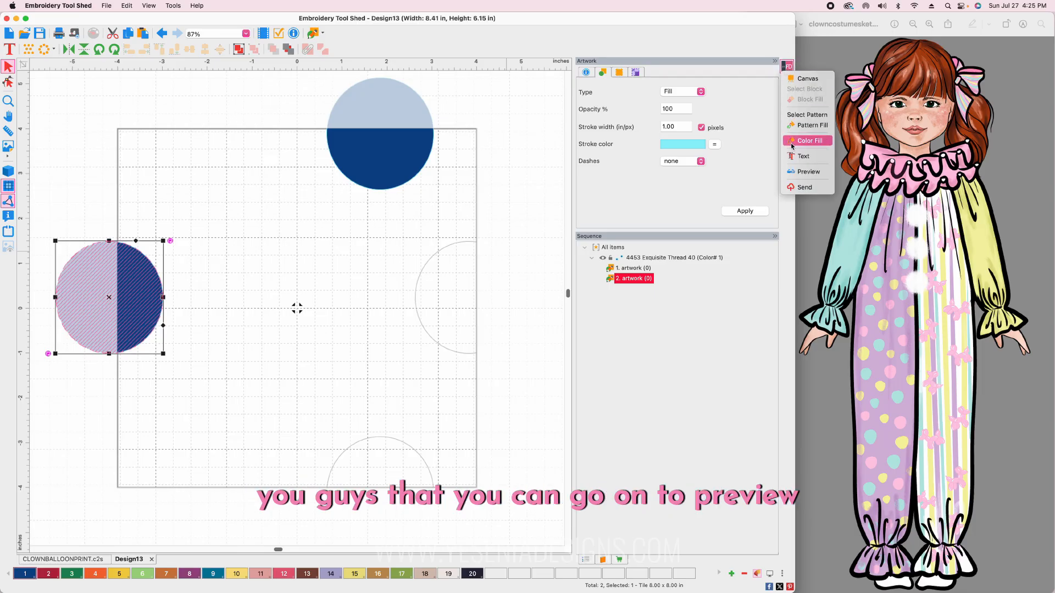
pyautogui.click(792, 172)
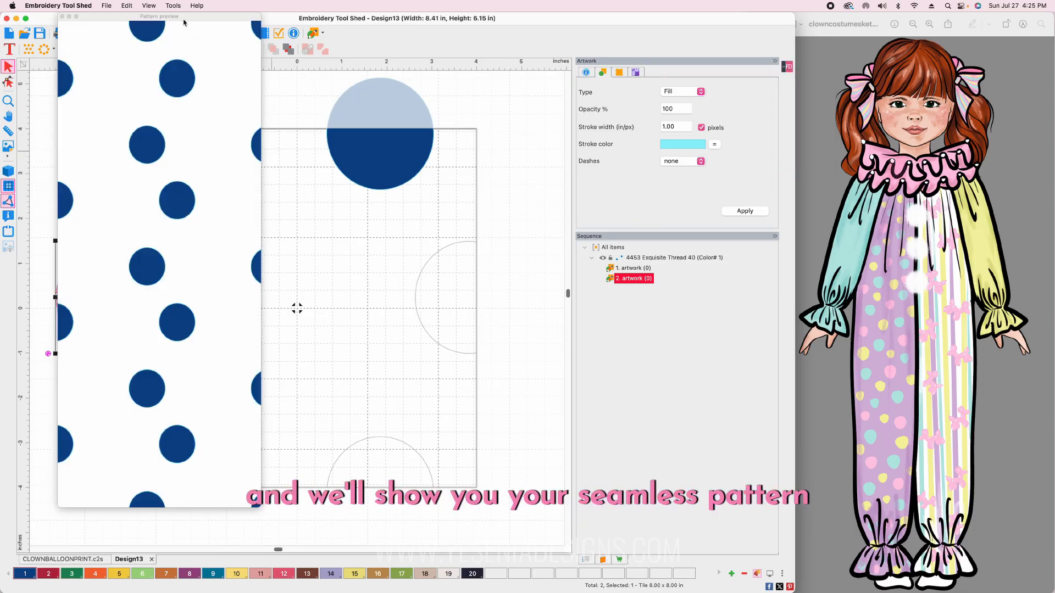
pyautogui.moveTo(190, 28); pyautogui.dragTo(625, 45)
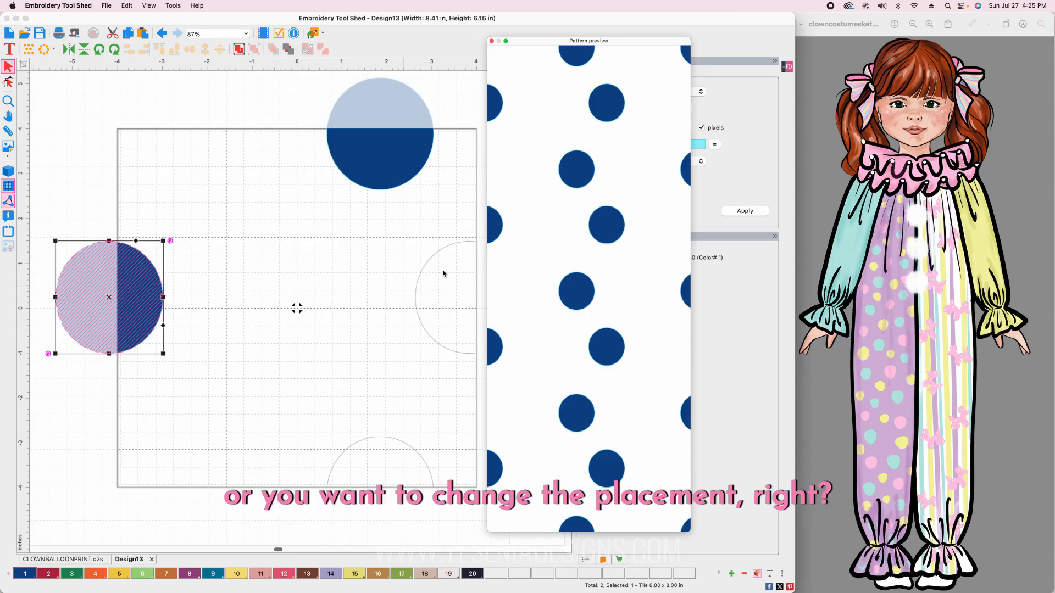
pyautogui.click(426, 268)
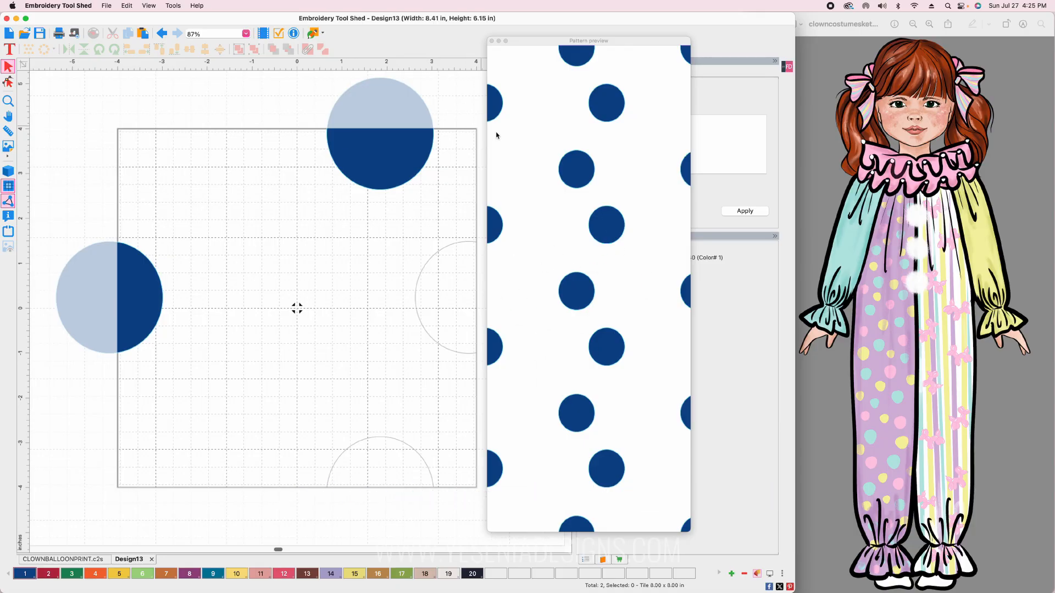
pyautogui.click(492, 40)
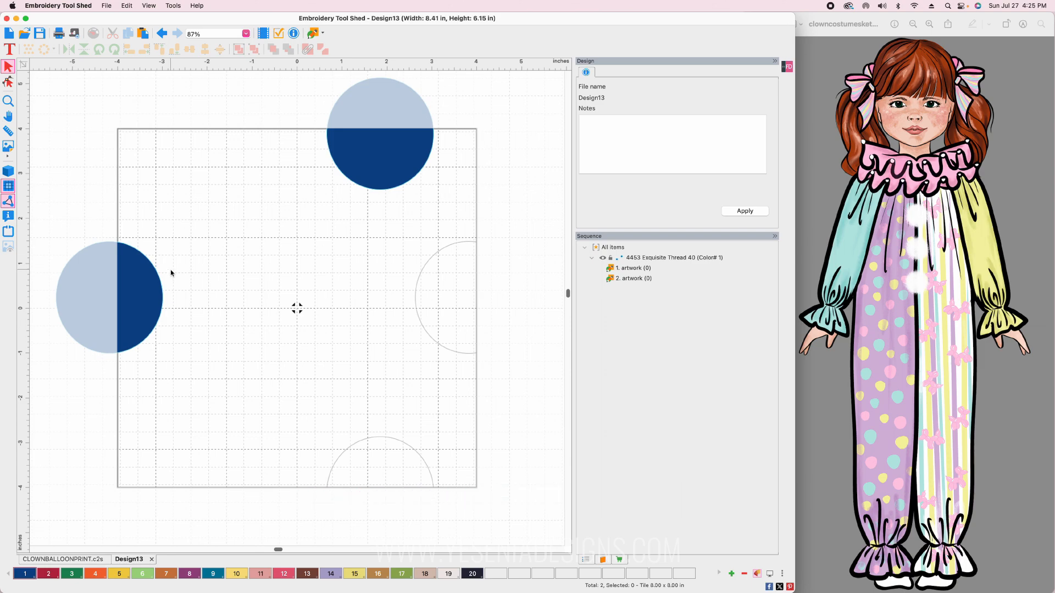
# Paste a third circle, shrink it to about three quarters of its size and place it over the tile's upper-left corner
pyautogui.press('super+v')
pyautogui.moveTo(383, 134); pyautogui.dragTo(188, 146)
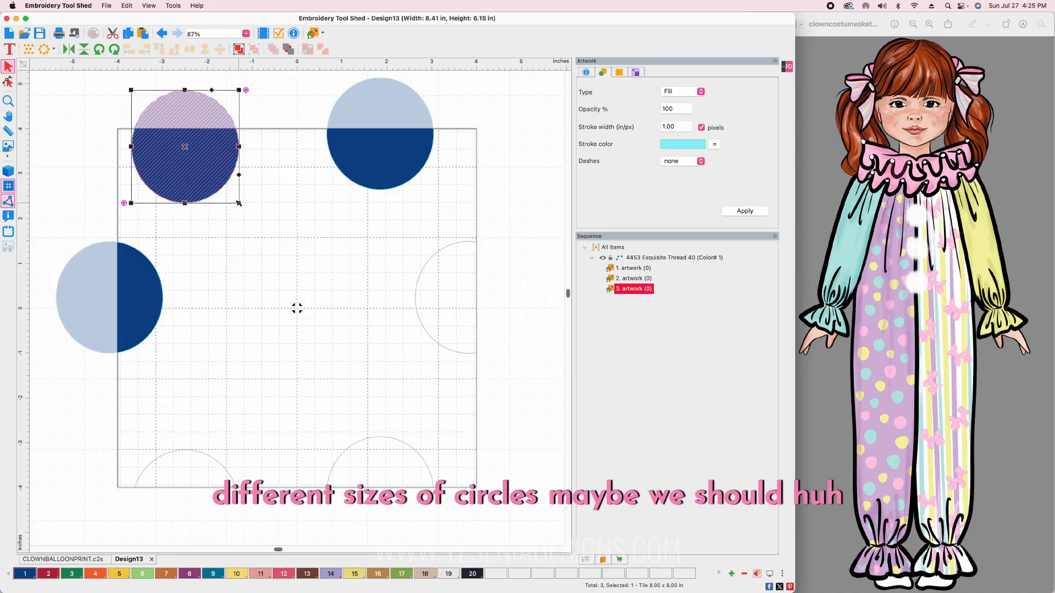
pyautogui.moveTo(239, 203); pyautogui.dragTo(213, 175)
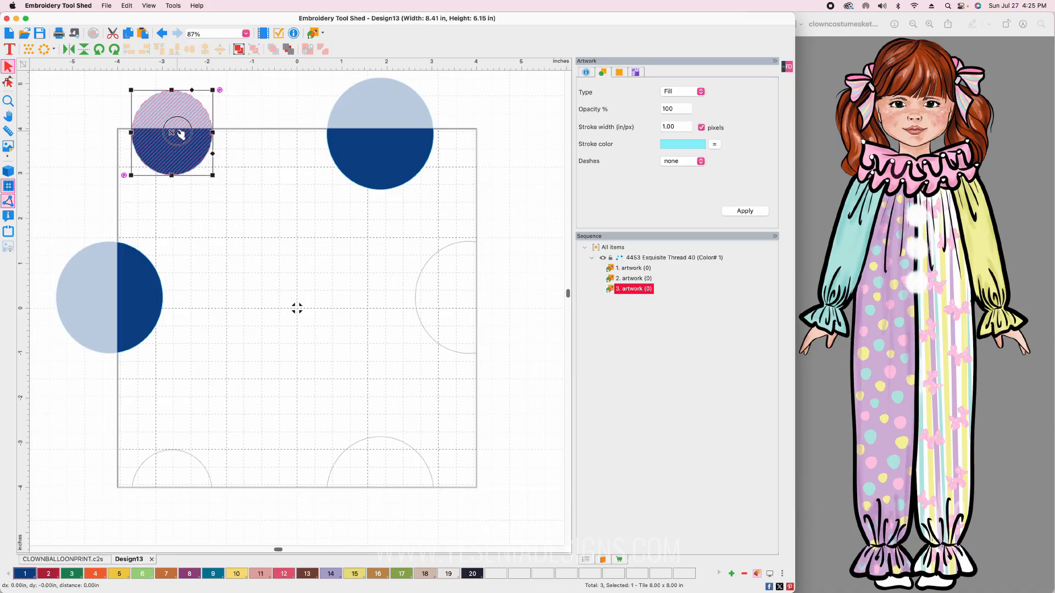
pyautogui.moveTo(181, 134); pyautogui.dragTo(137, 137)
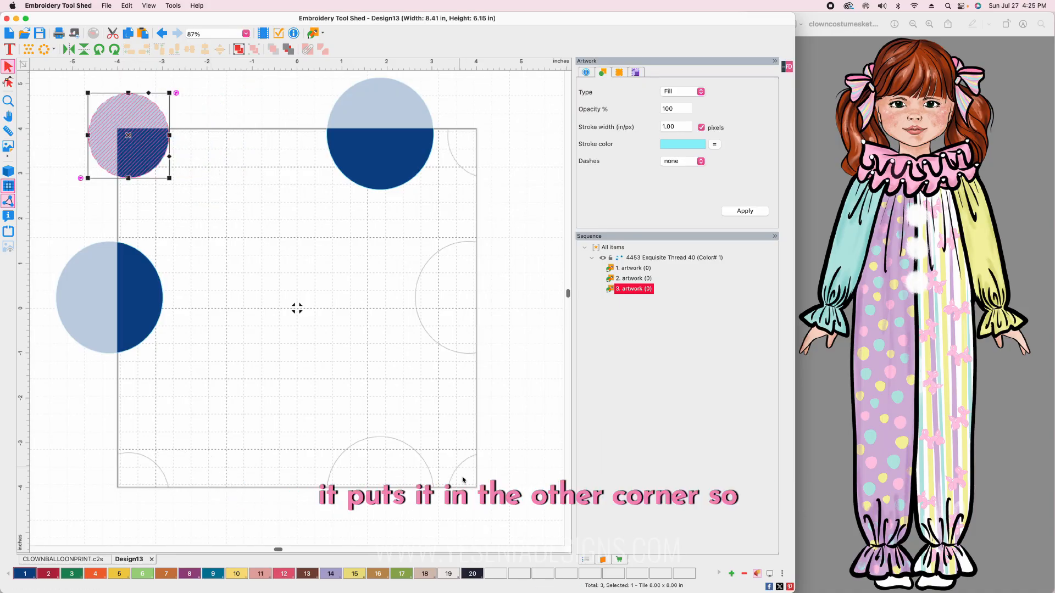
# Preview the repeat with the smaller circle and examine the spacing between the dots
pyautogui.click(787, 70)
pyautogui.click(806, 172)
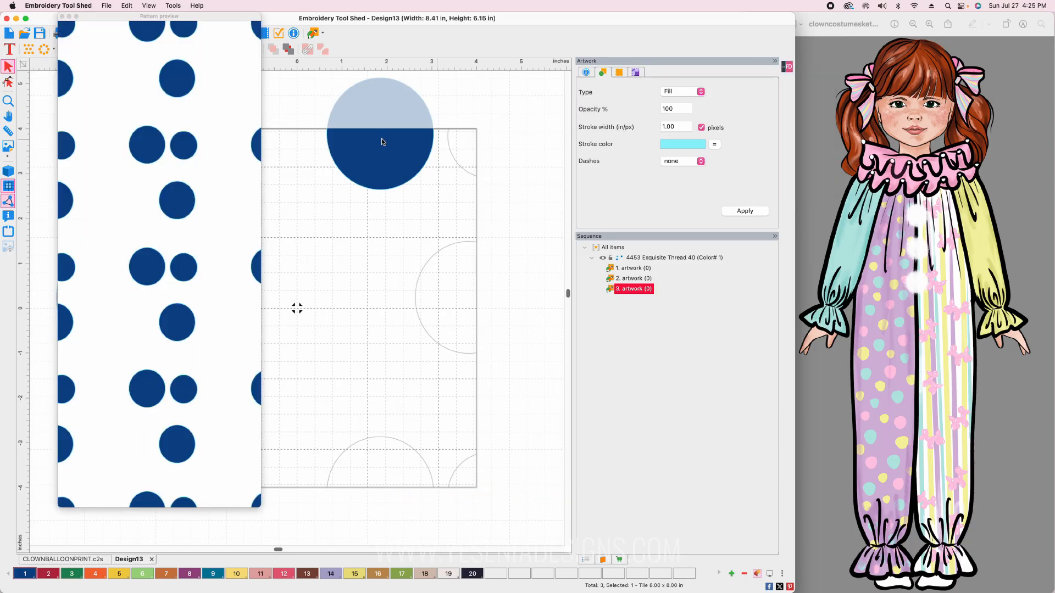
pyautogui.moveTo(157, 20); pyautogui.dragTo(475, 38)
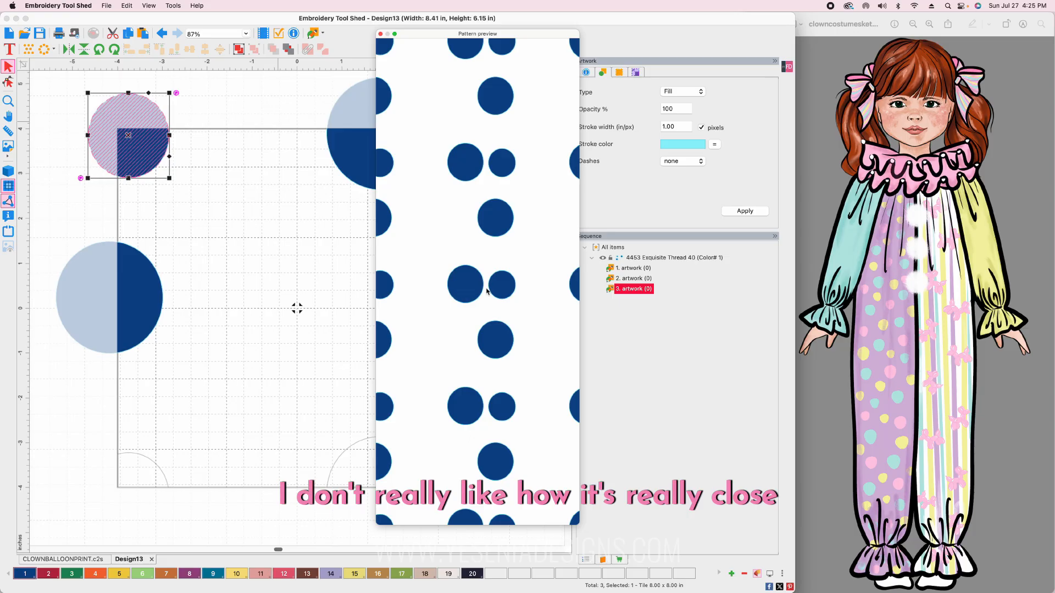
# Reposition the small circle fully inside the tile's upper-left area, keeping the pattern preview open beside the tile
pyautogui.moveTo(141, 138); pyautogui.dragTo(190, 138)
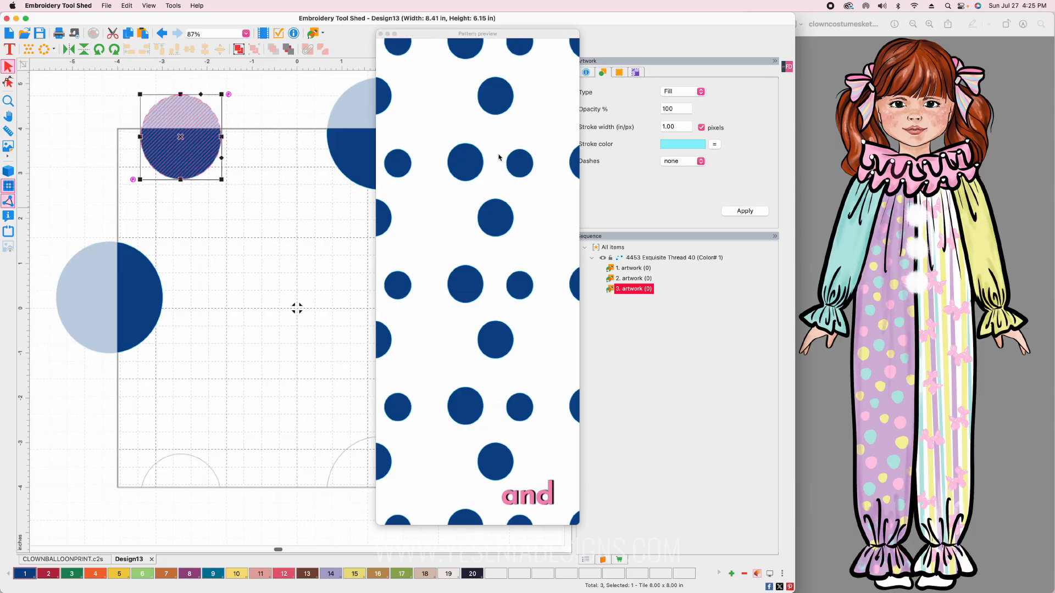
pyautogui.moveTo(486, 36); pyautogui.dragTo(668, 26)
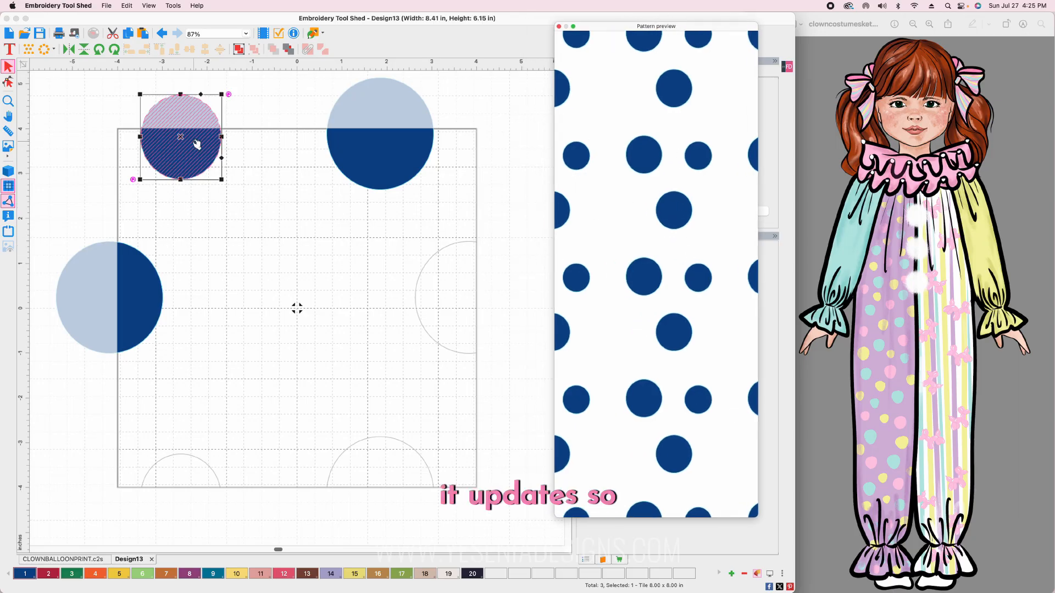
pyautogui.moveTo(181, 140); pyautogui.dragTo(184, 188)
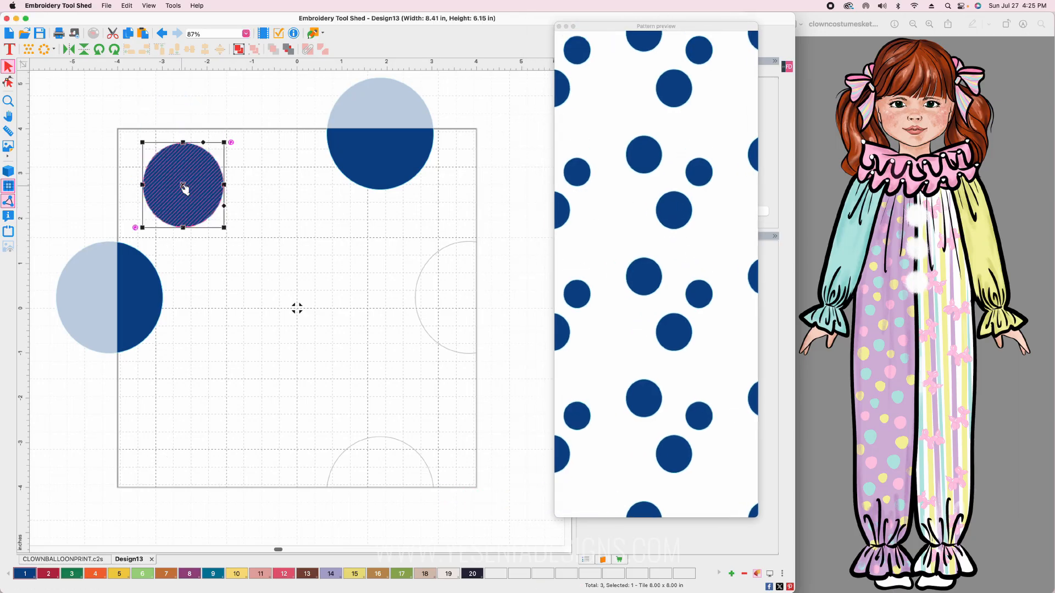
pyautogui.click(420, 315)
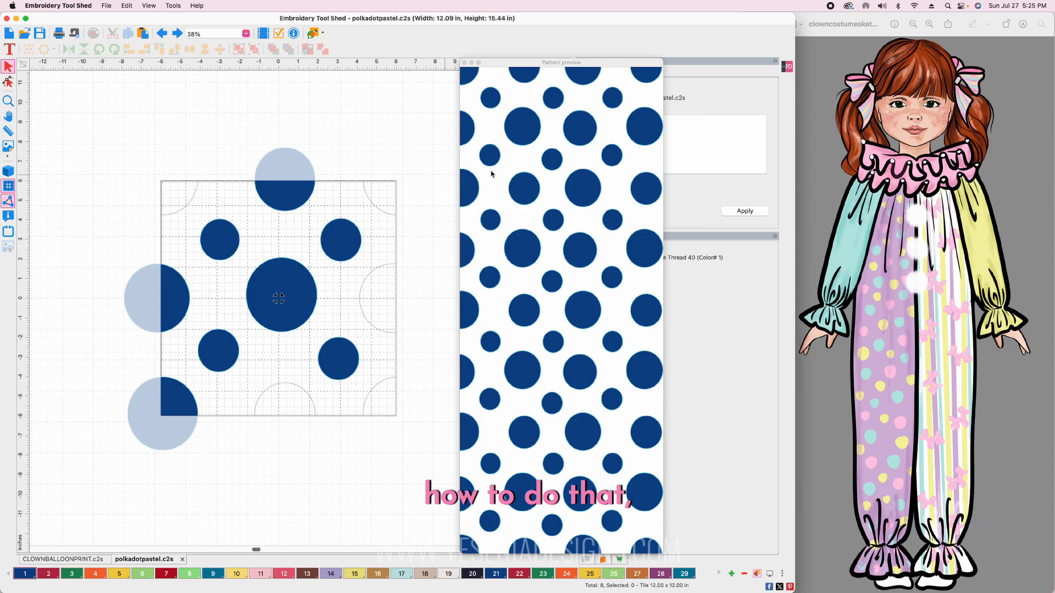
# Check the Tile canvas size settings of the polkadotpastel design and close them
pyautogui.click(785, 68)
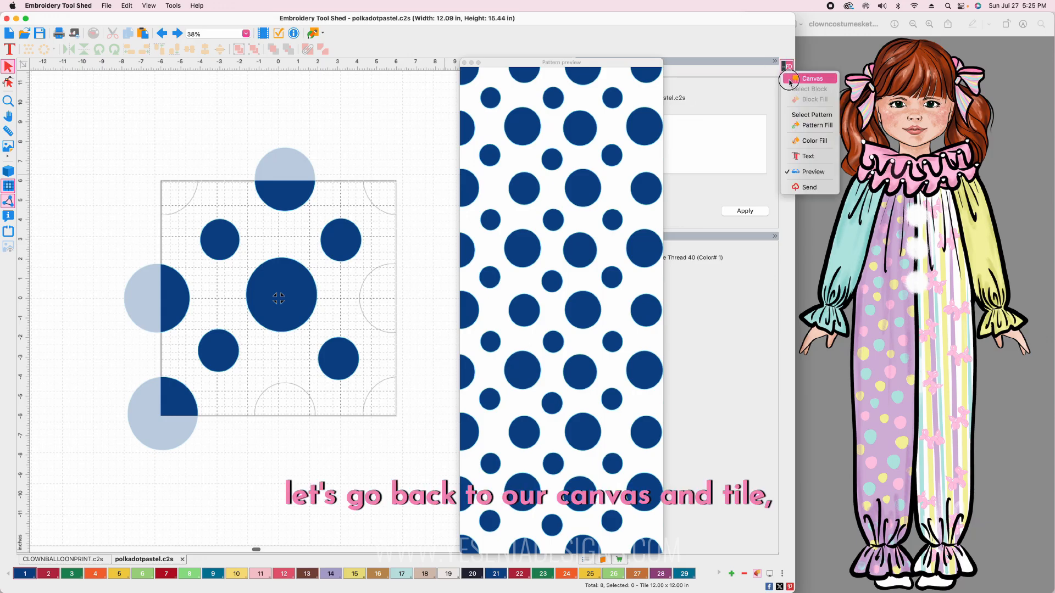
pyautogui.click(791, 78)
pyautogui.click(739, 265)
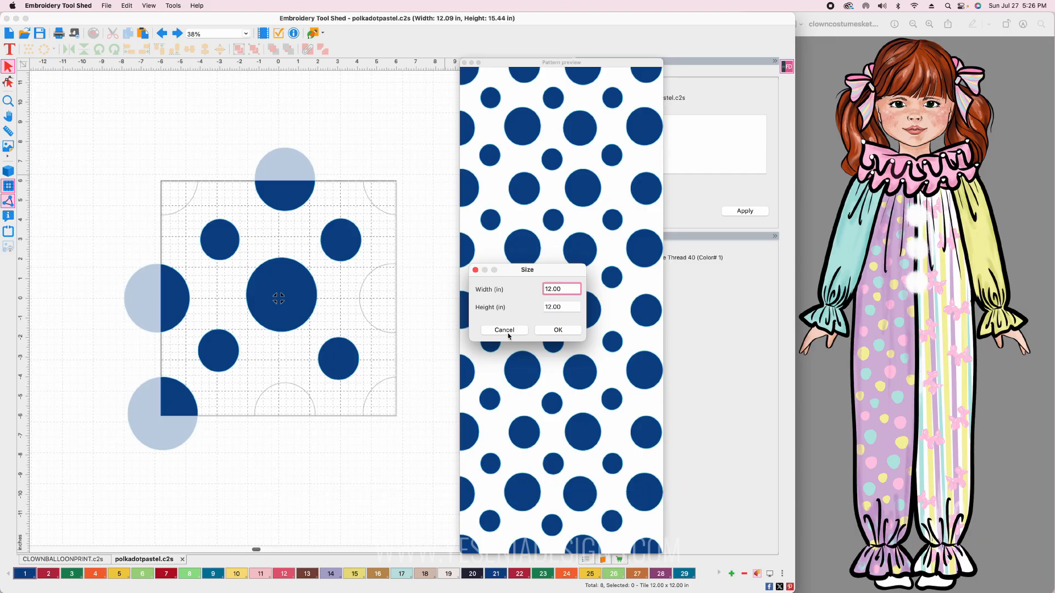
pyautogui.click(505, 330)
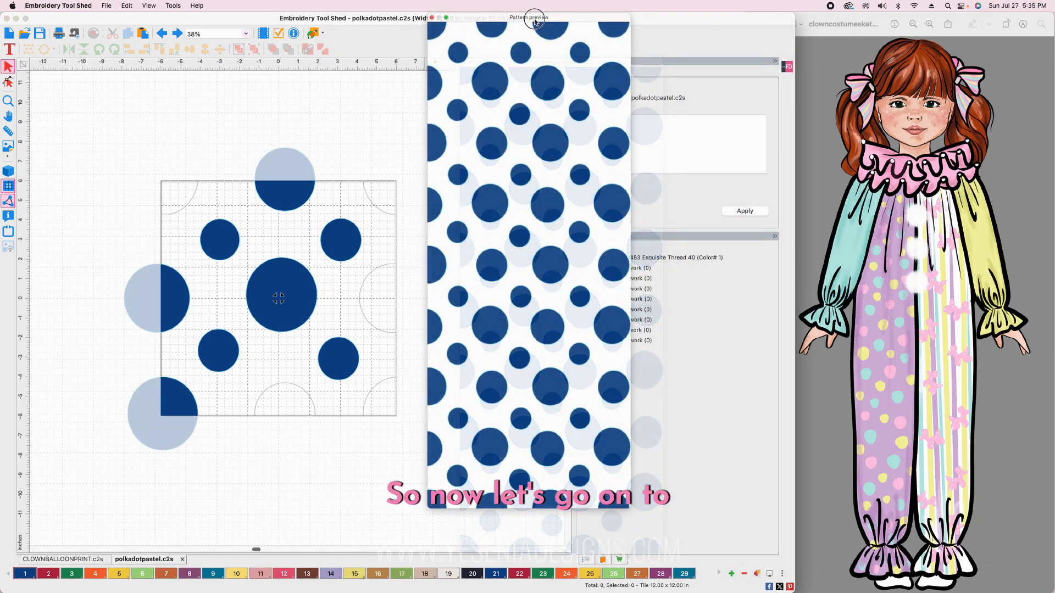
# Move the pattern preview clear of the tile and remove all unused colours from the thread palette, keeping only colour 1
pyautogui.moveTo(536, 11); pyautogui.dragTo(563, 45)
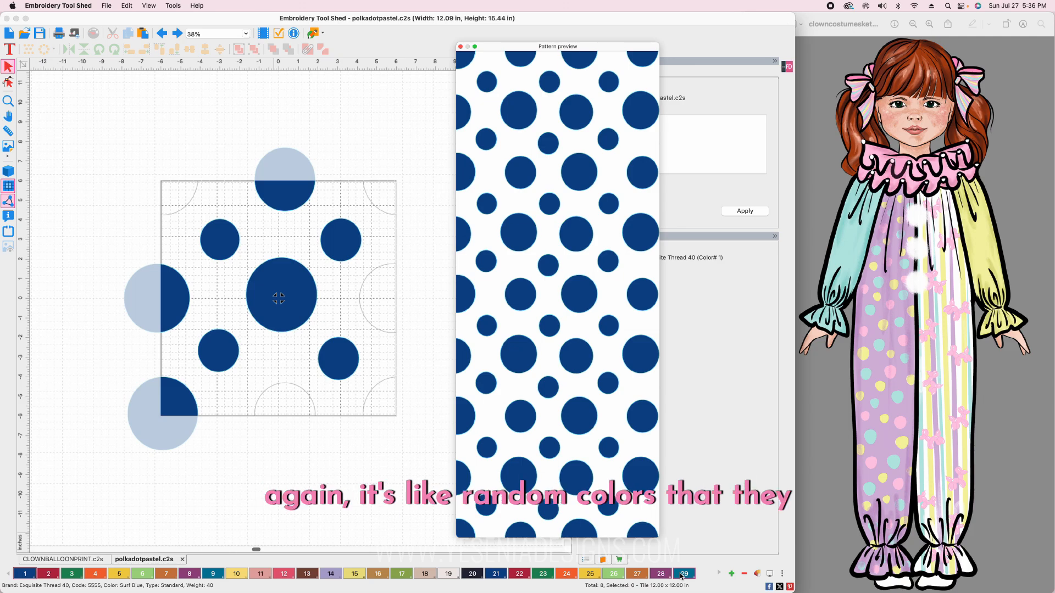
pyautogui.click(745, 574)
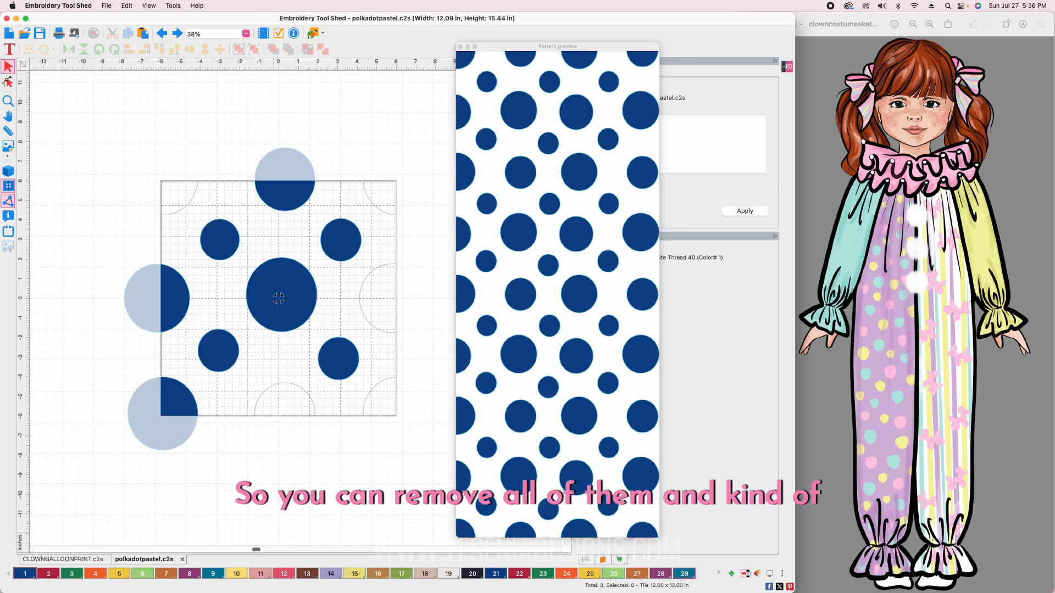
pyautogui.click(746, 573)
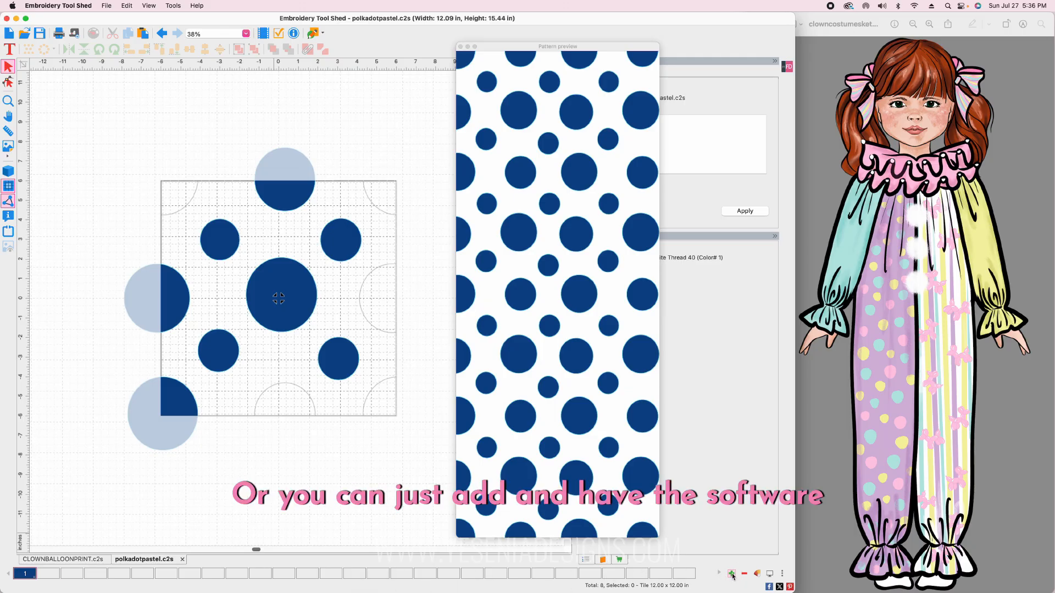
# Add automatically chosen colours to the thread palette until all 29 slots are filled
pyautogui.click(731, 574)
pyautogui.click(732, 574)
pyautogui.click(732, 574)
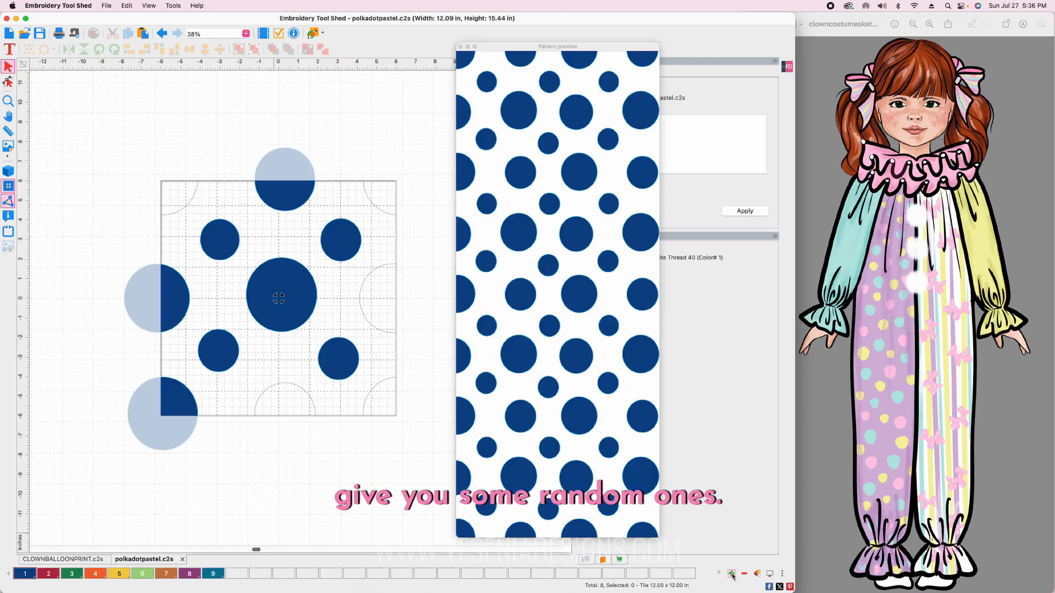
pyautogui.click(732, 573)
pyautogui.click(732, 573)
pyautogui.click(731, 574)
pyautogui.click(732, 574)
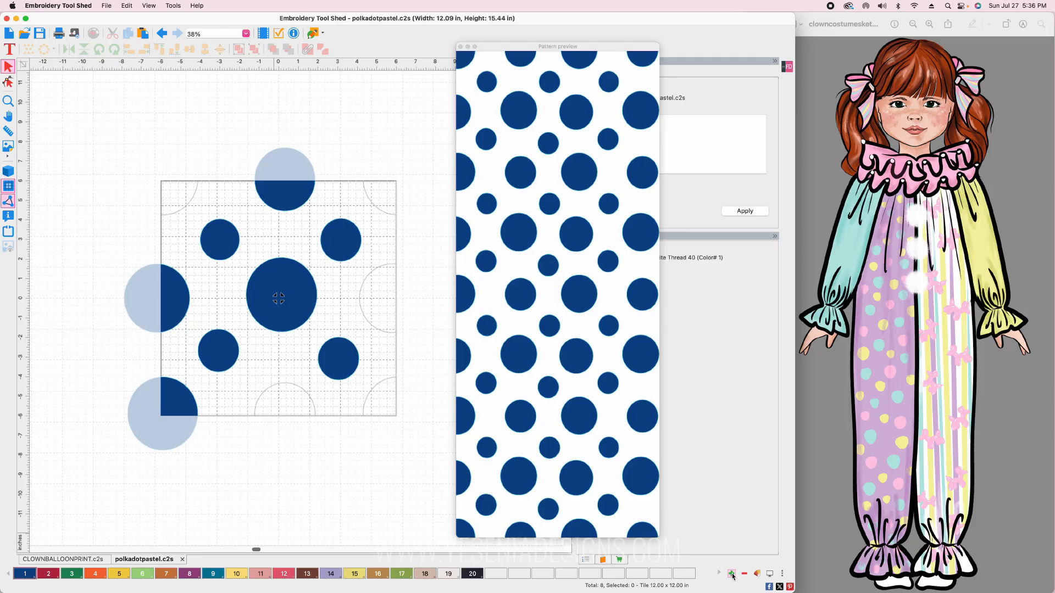
pyautogui.click(732, 573)
pyautogui.click(732, 574)
pyautogui.click(732, 574)
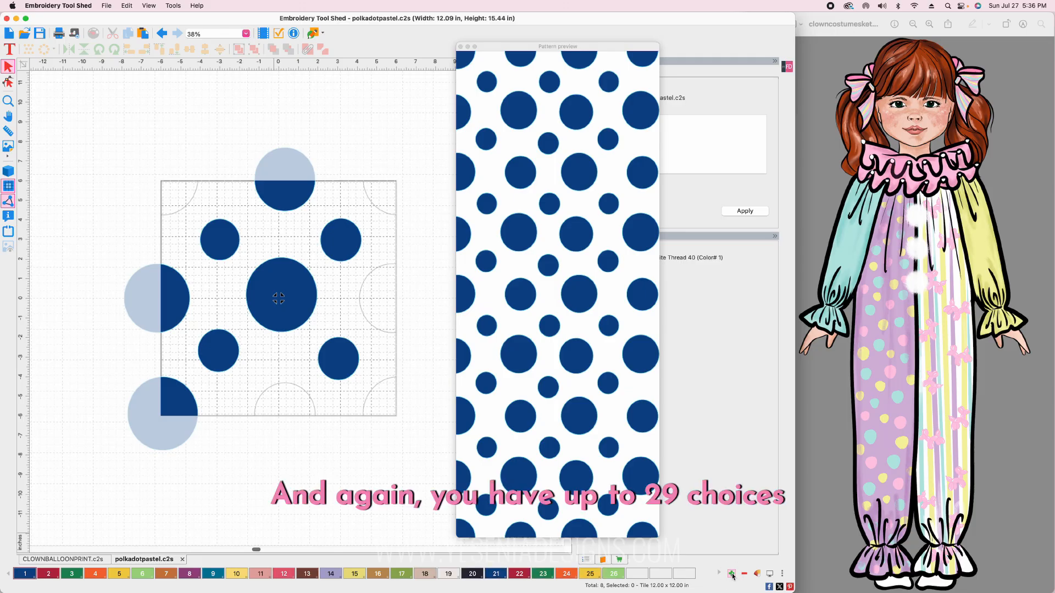
pyautogui.click(732, 574)
pyautogui.click(732, 574)
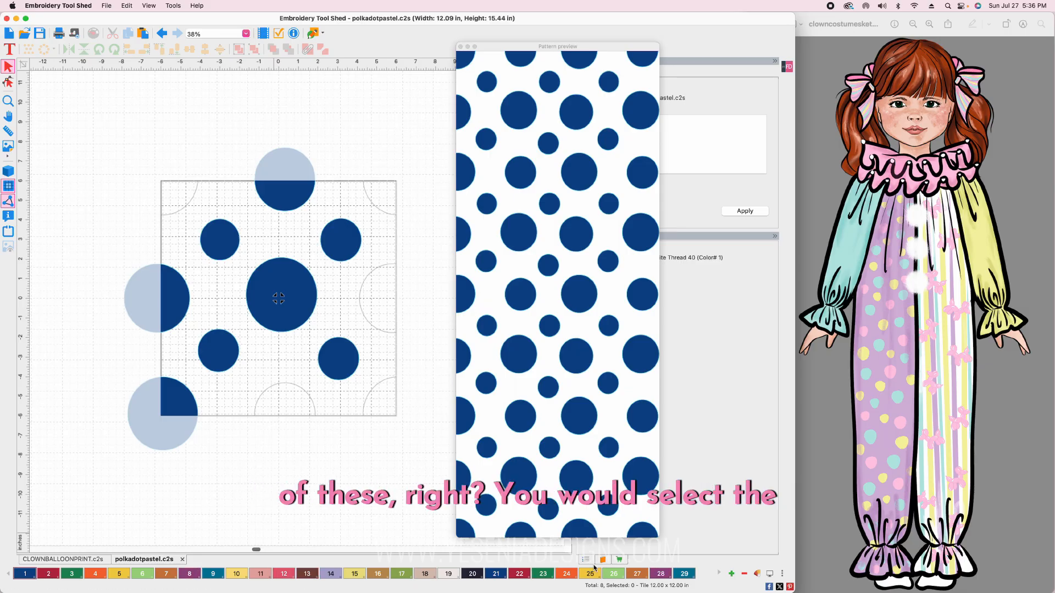
# Replace palette colour 10 with a paler yellow from the Exquisite Thread 40 brand
pyautogui.doubleClick(237, 574)
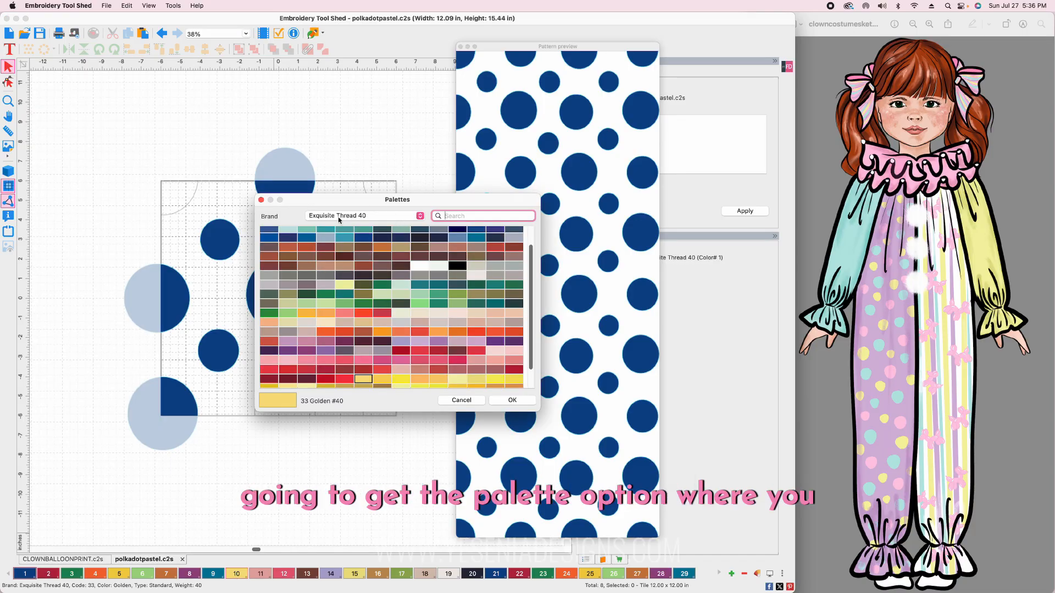
pyautogui.scroll(-2, 385, 308)
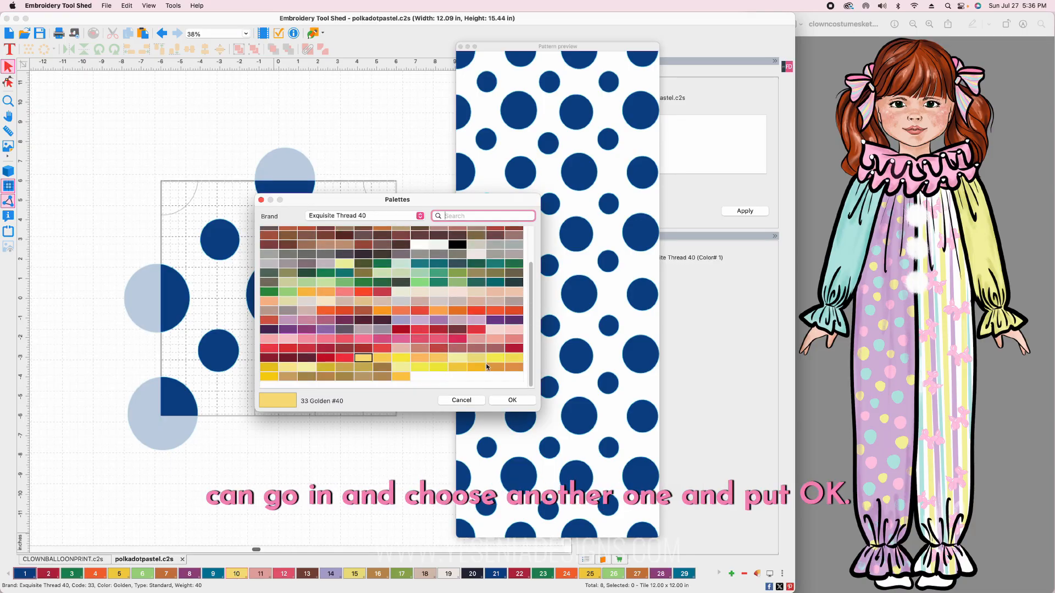
pyautogui.click(456, 359)
pyautogui.click(512, 400)
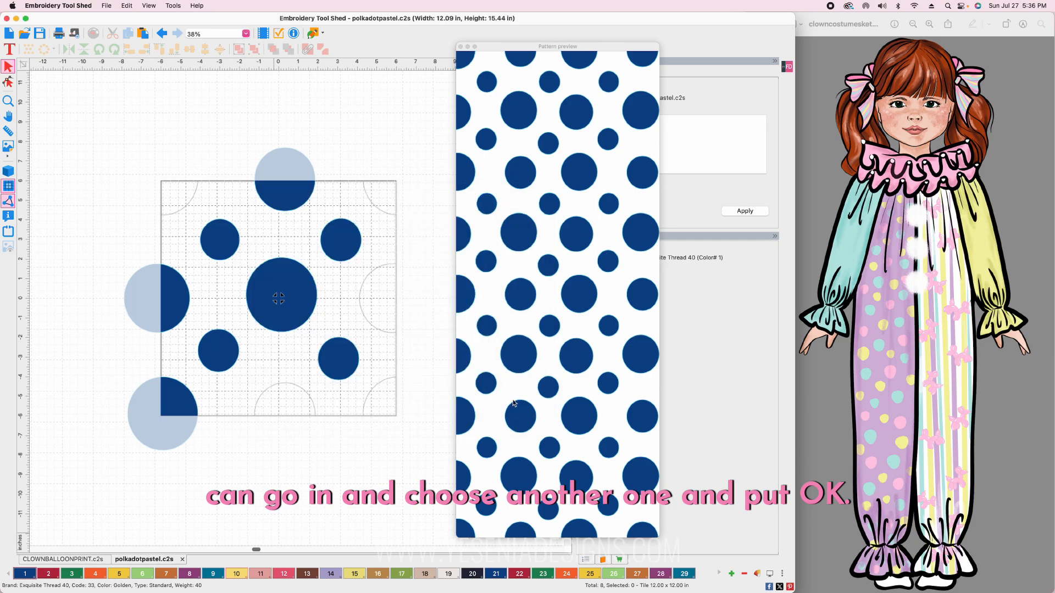
# Open the thread colour choices for palette colour 9 and look through the available thread brands
pyautogui.doubleClick(214, 576)
pyautogui.click(421, 217)
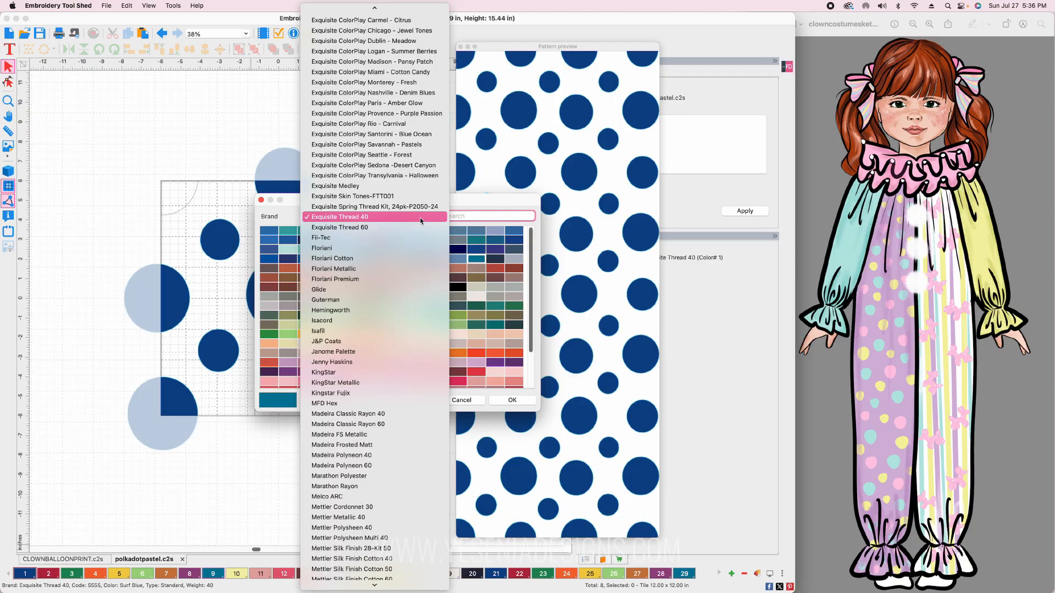
pyautogui.scroll(-3, 409, 255)
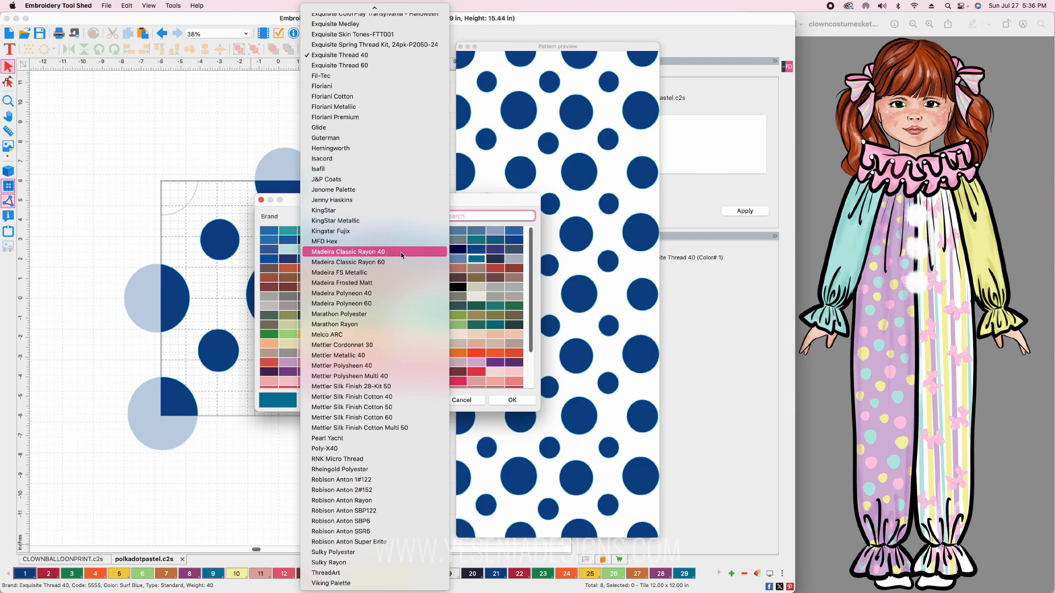
pyautogui.scroll(3, 377, 334)
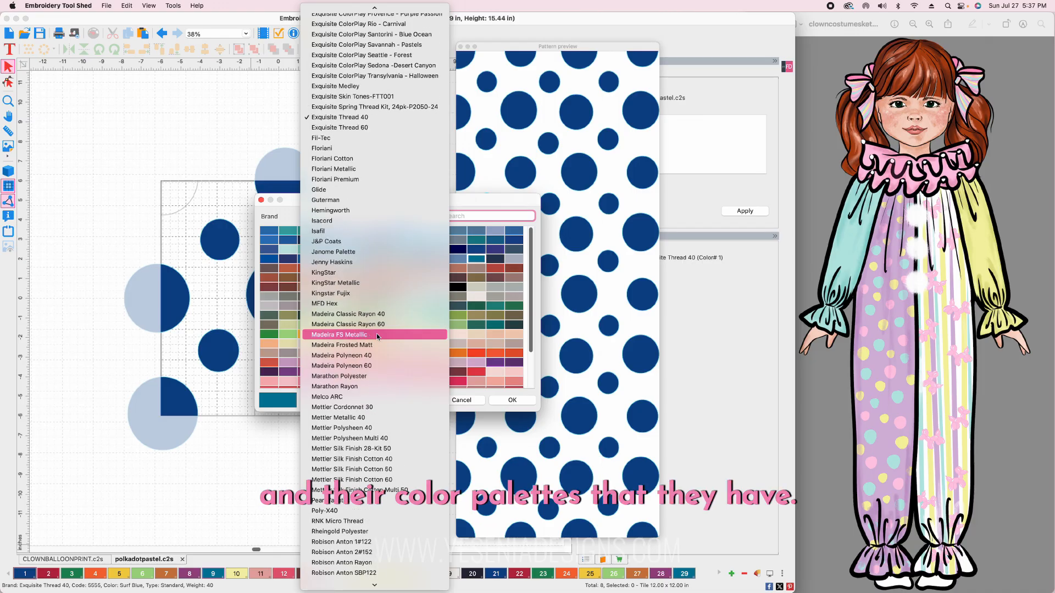
pyautogui.scroll(10, 377, 334)
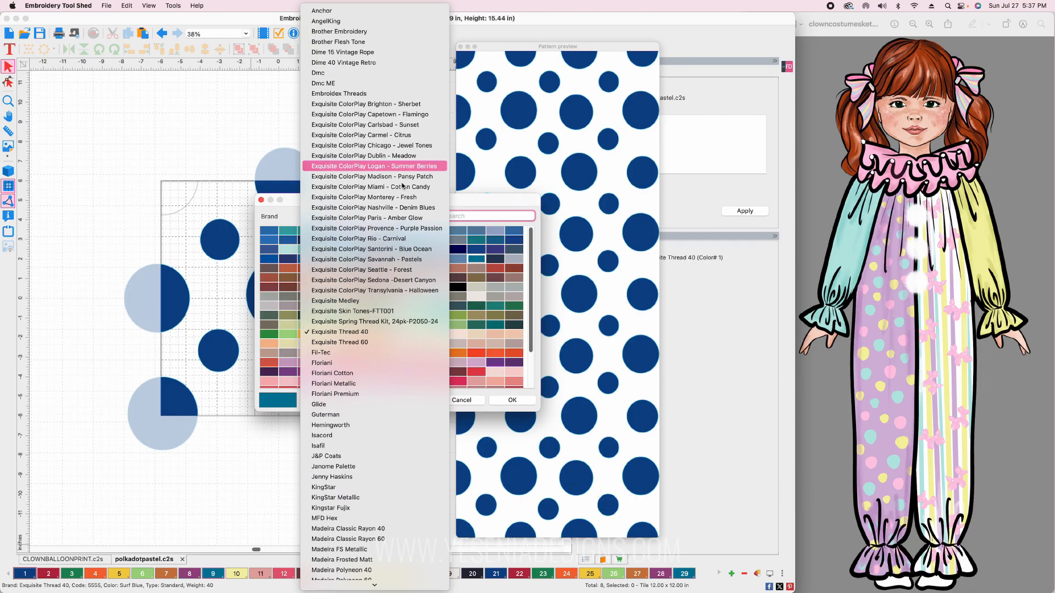
pyautogui.scroll(-2, 384, 165)
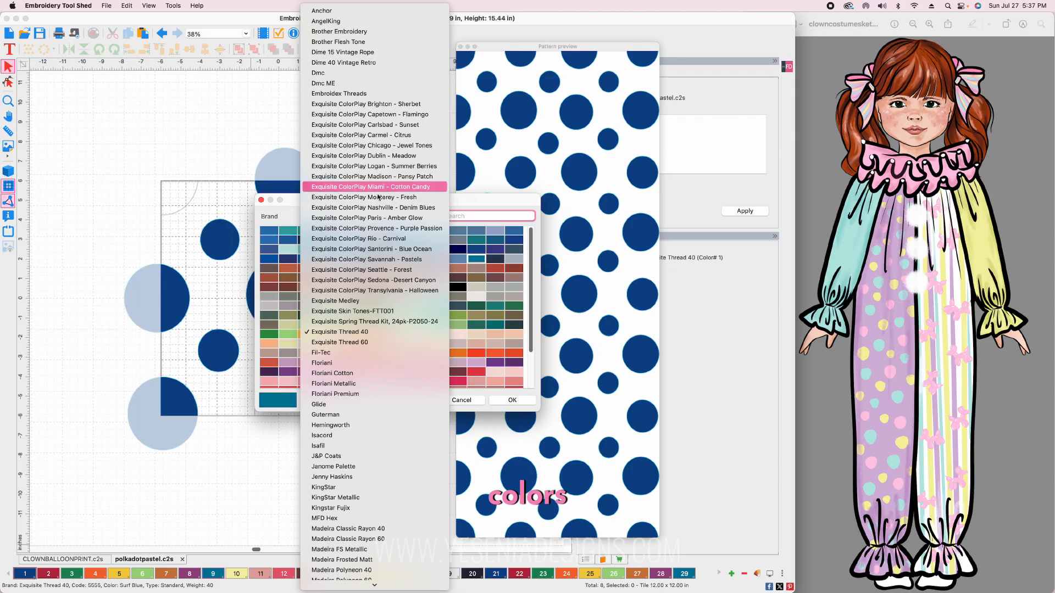
pyautogui.scroll(-8, 377, 196)
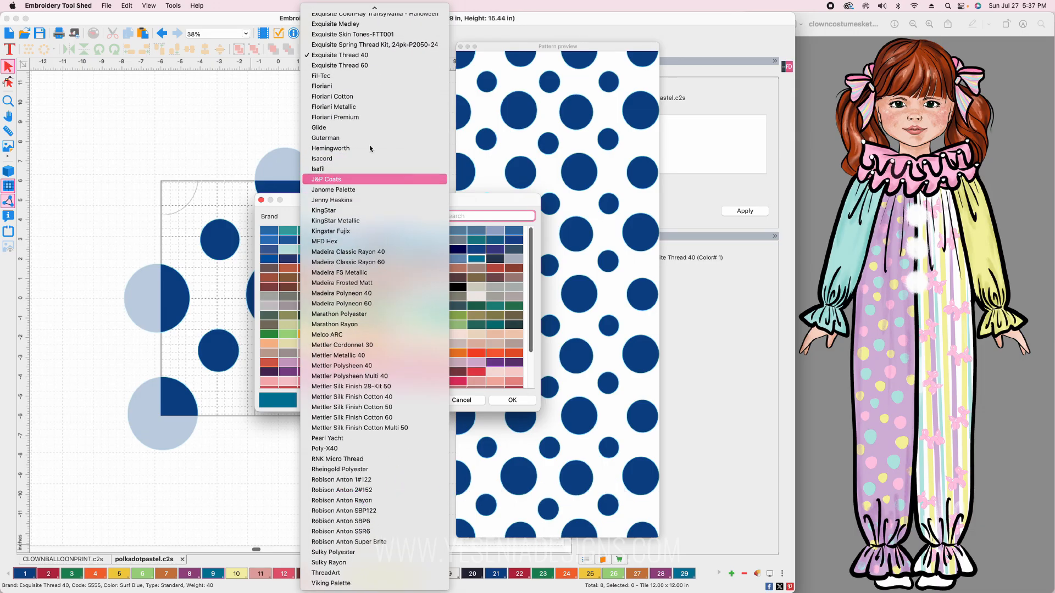
pyautogui.scroll(10, 366, 114)
pyautogui.click(483, 201)
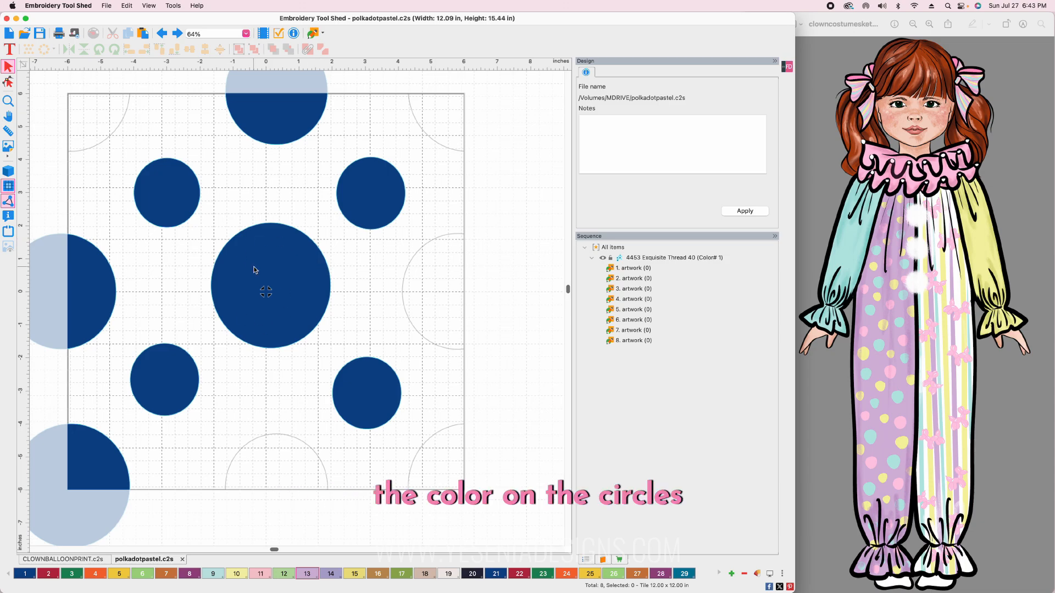
# Fill the central circle with Pueblo Pink 306, the lower-right dot with Retro Mint 903, and the lower-left and upper-right dots with yellow 601
pyautogui.click(271, 264)
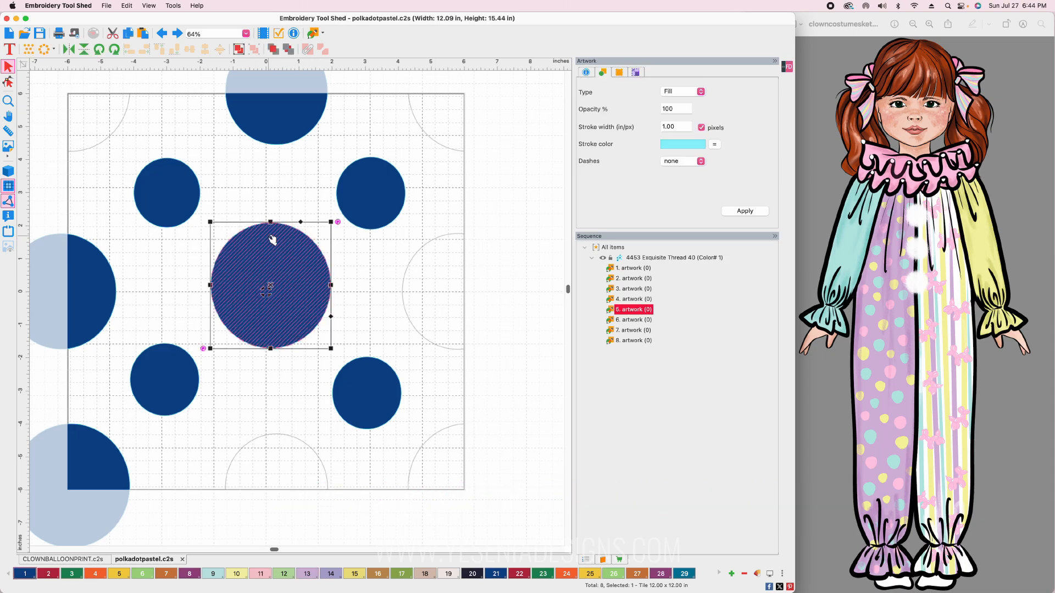
pyautogui.rightClick(263, 574)
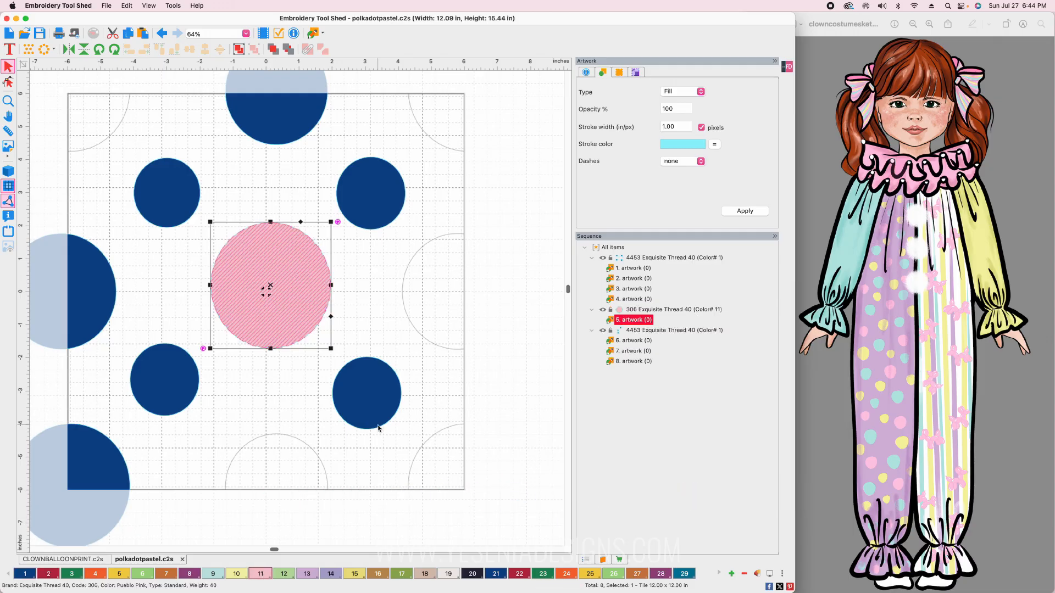
pyautogui.click(365, 398)
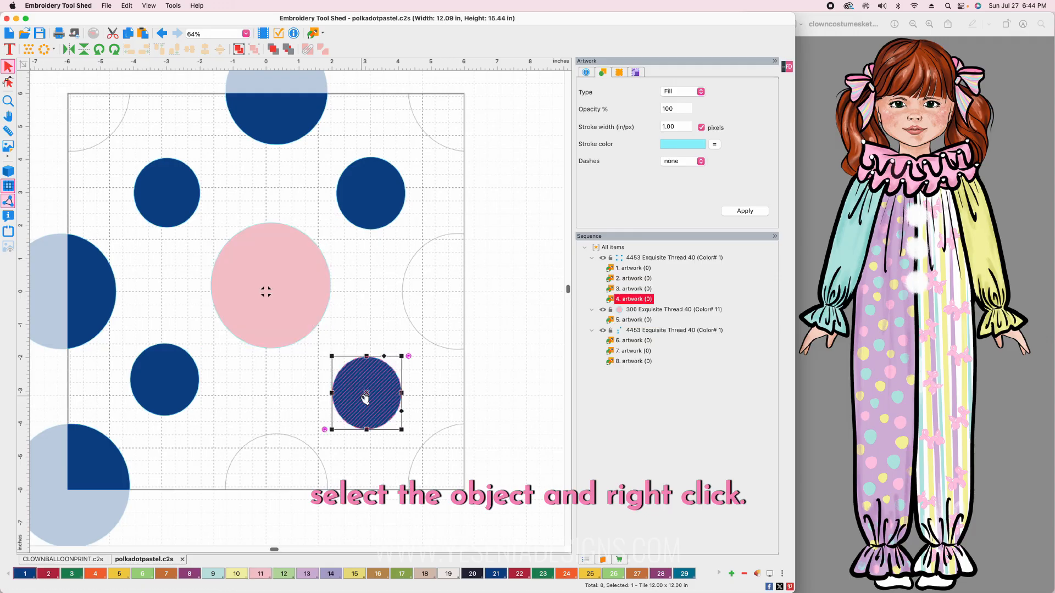
pyautogui.click(213, 573)
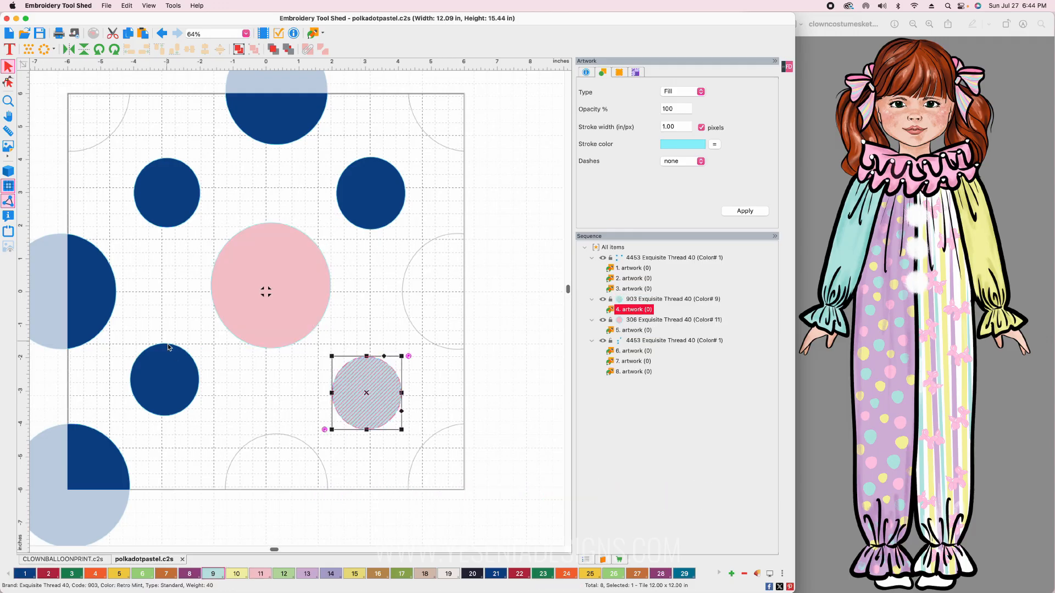
pyautogui.click(167, 362)
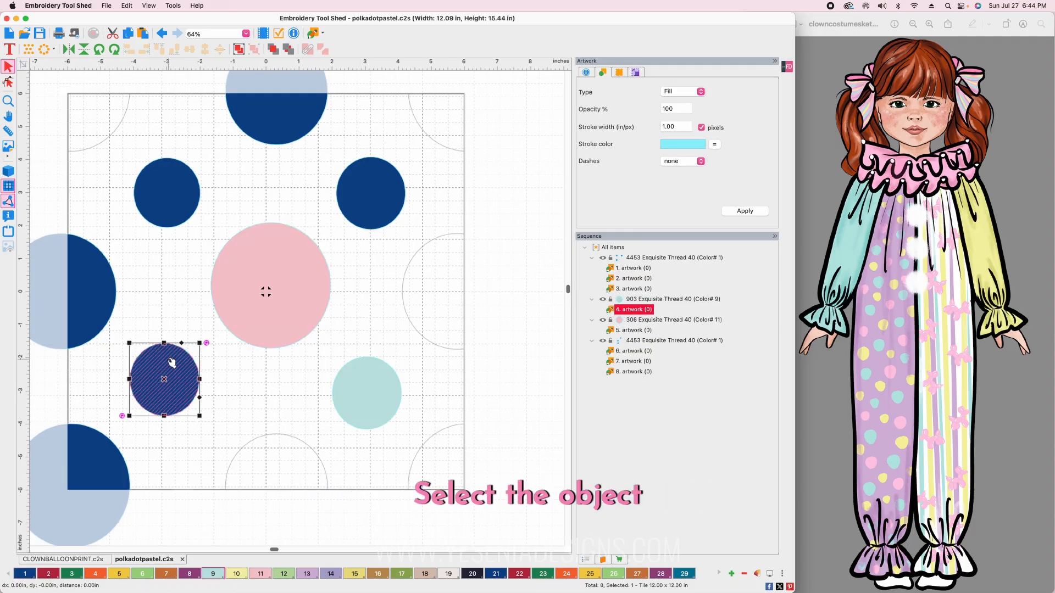
pyautogui.click(237, 574)
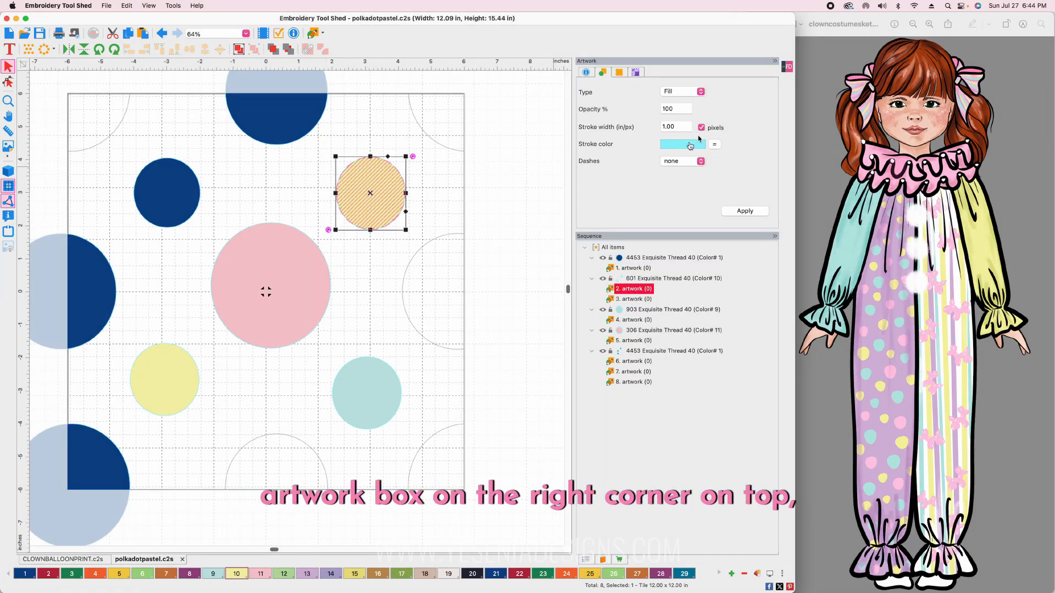
# Match the stroke colour of the central circle to its pink fill
pyautogui.scroll(5, 362, 198)
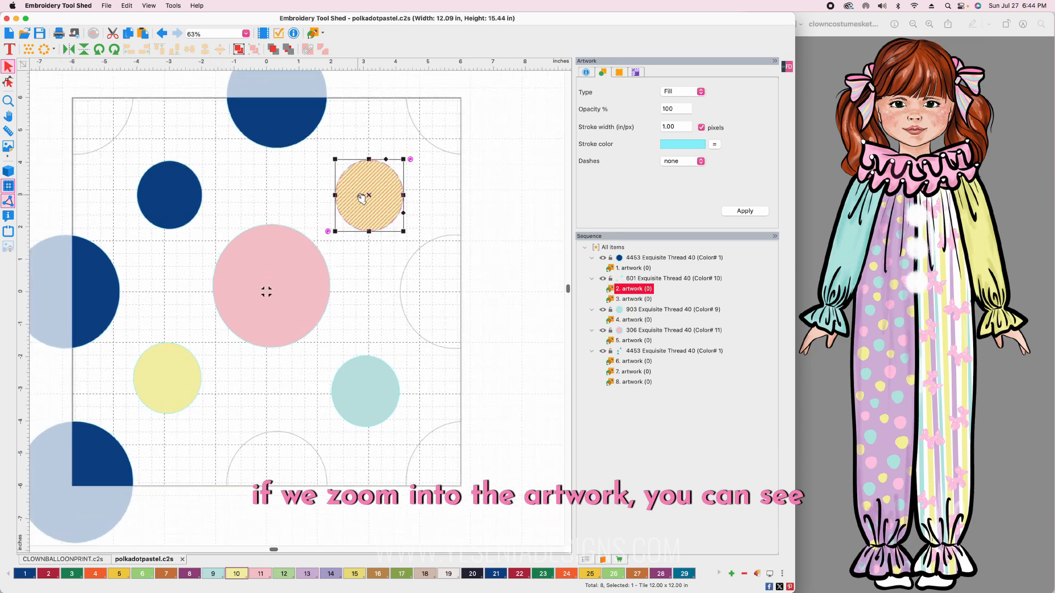
pyautogui.scroll(-1, 353, 156)
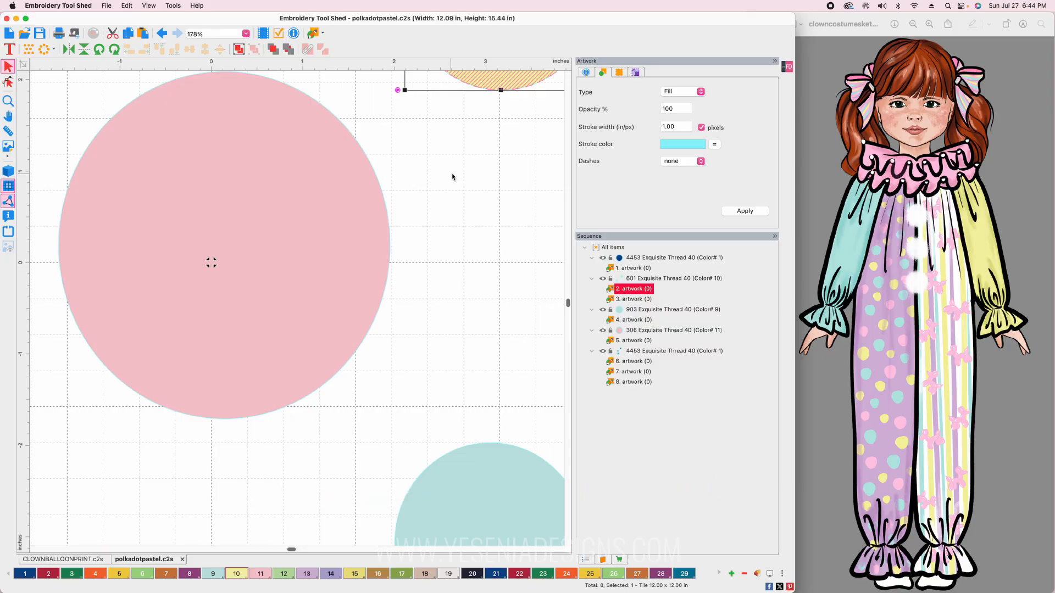
pyautogui.click(321, 175)
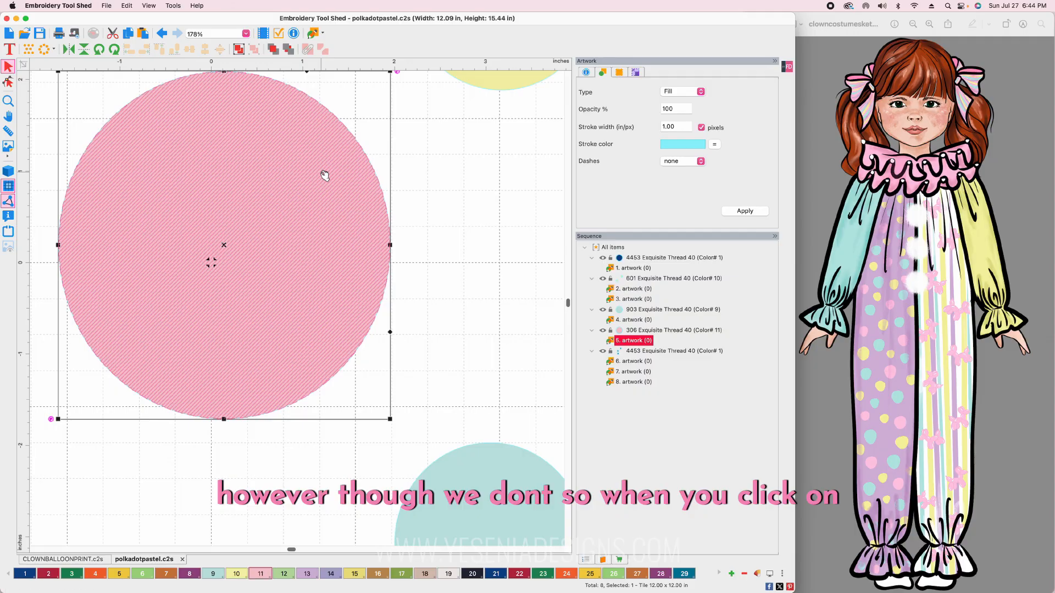
pyautogui.click(715, 145)
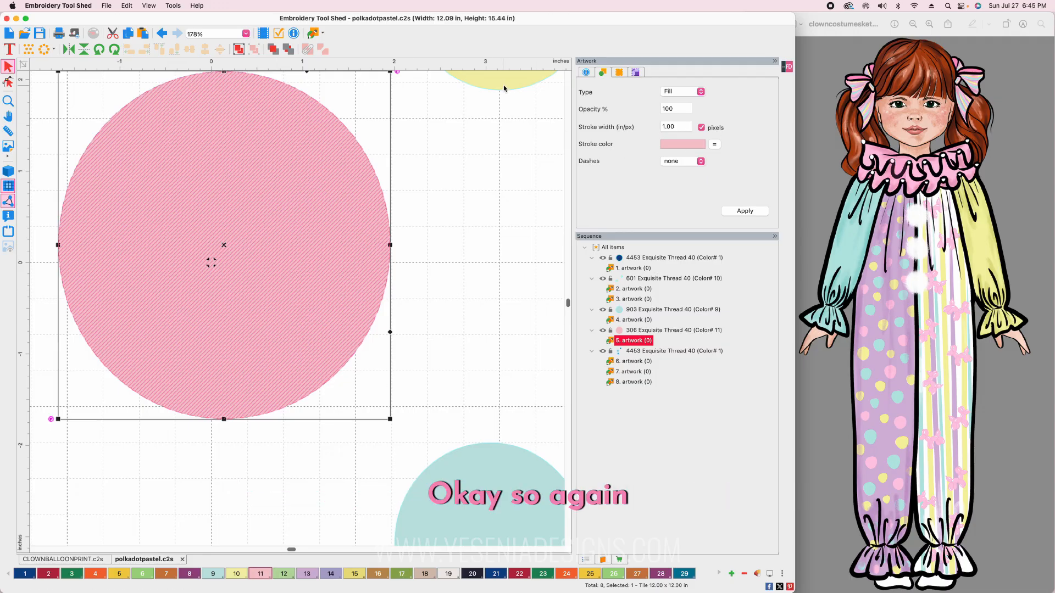
# Match the stroke colours of the lower-right mint dot and the upper-right yellow dot to their own fills
pyautogui.click(475, 500)
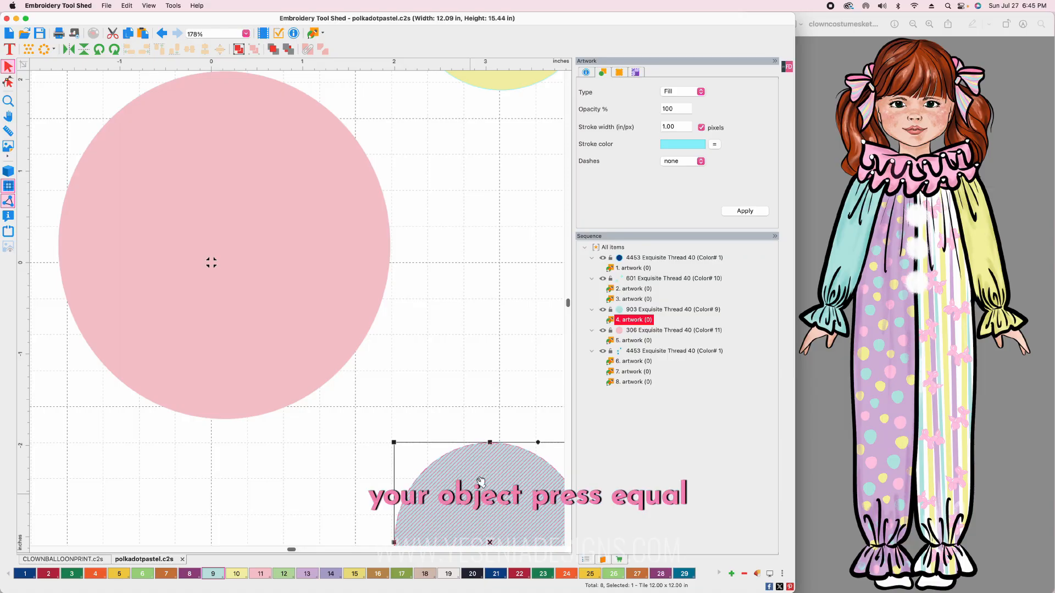
pyautogui.click(715, 144)
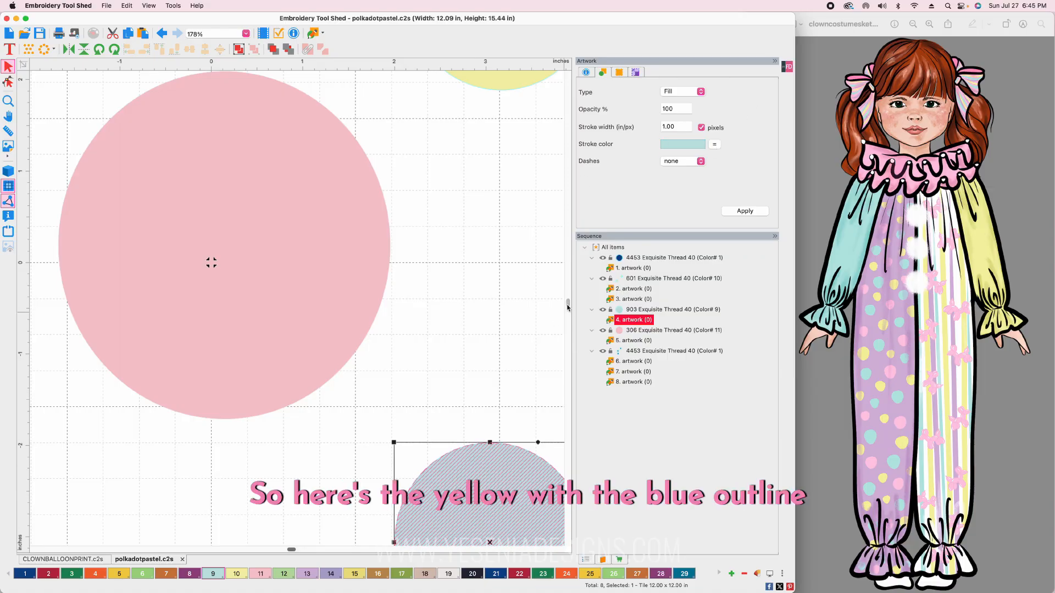
pyautogui.moveTo(569, 301); pyautogui.dragTo(568, 295)
pyautogui.click(508, 300)
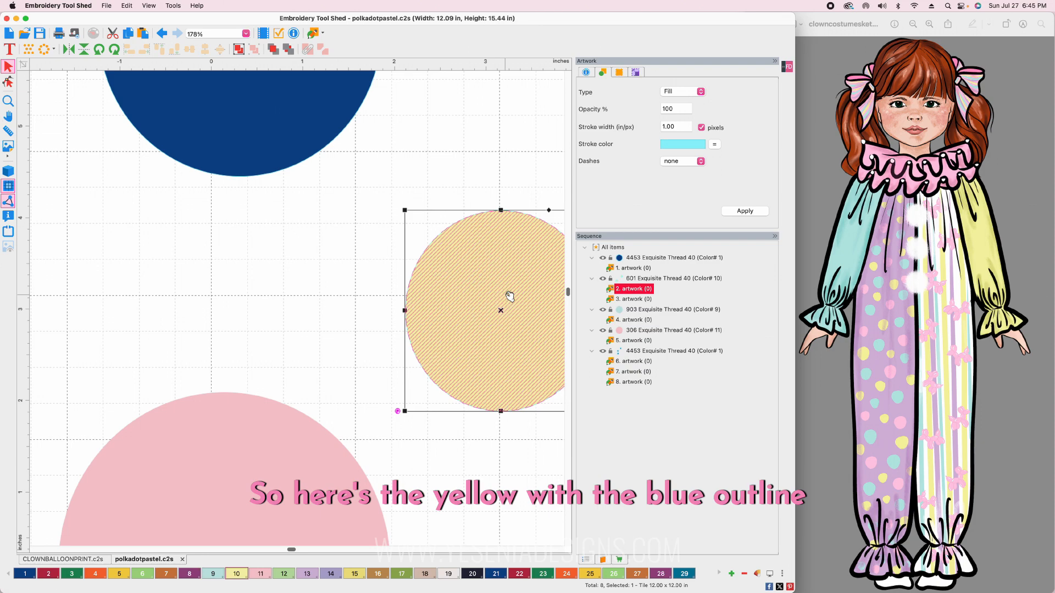
pyautogui.click(714, 144)
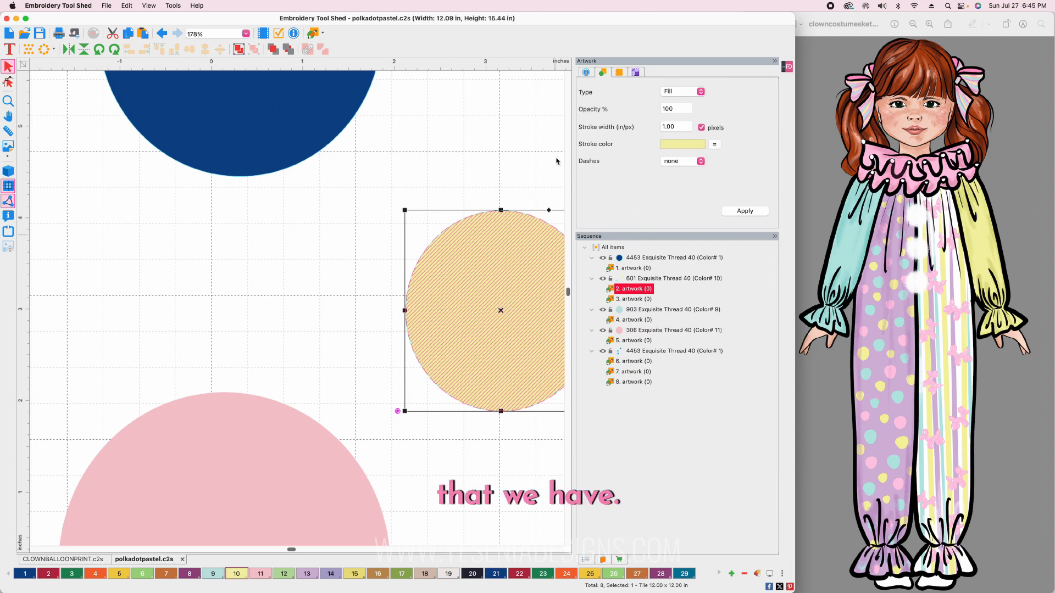
# Select the small yellow dot in the tile's lower-left area
pyautogui.scroll(-6, 444, 163)
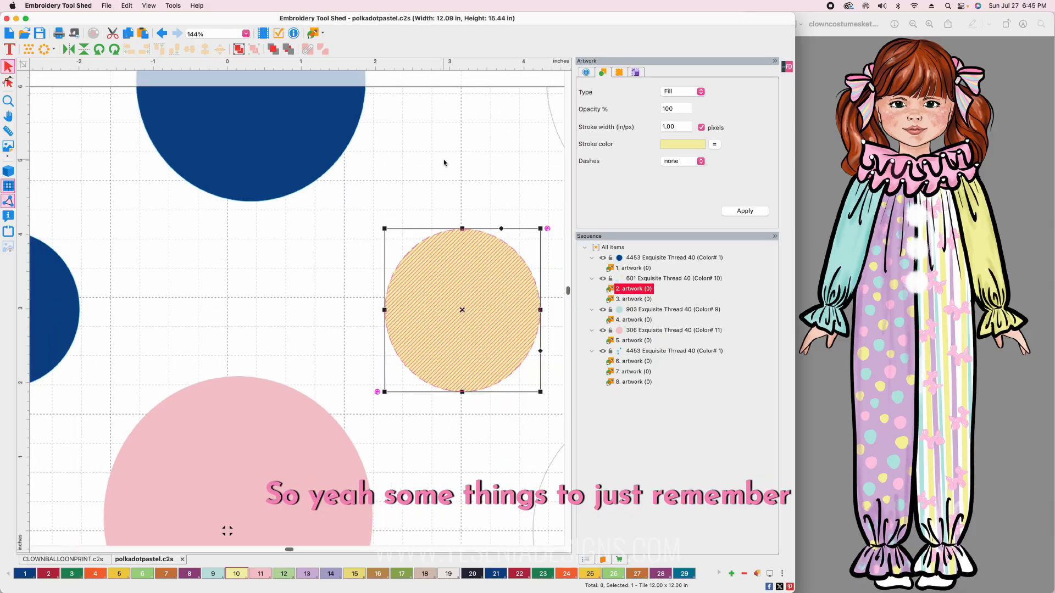
pyautogui.scroll(-3, 440, 164)
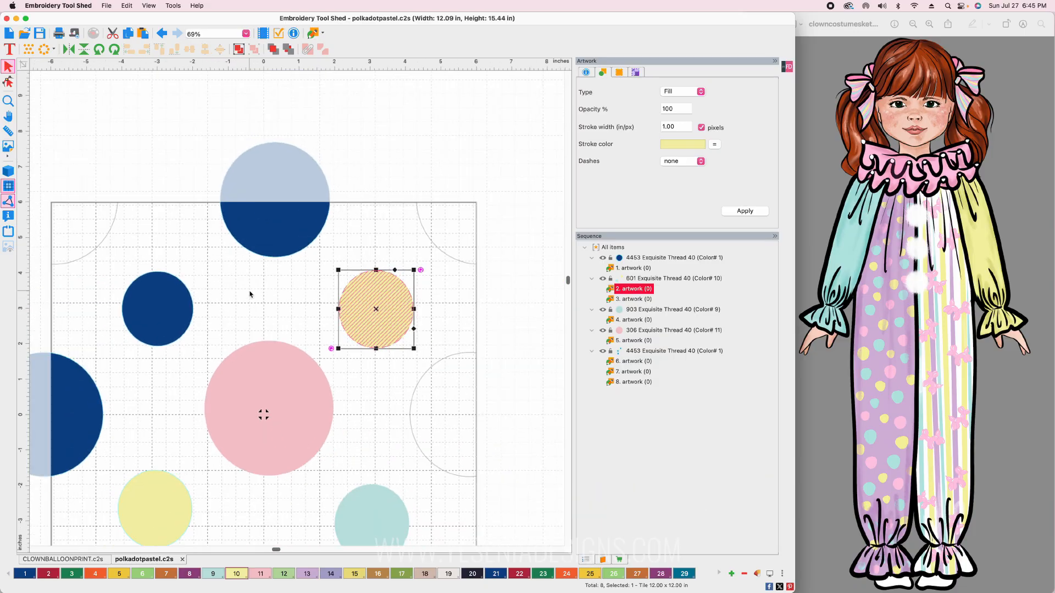
pyautogui.scroll(-2, 250, 291)
pyautogui.click(150, 515)
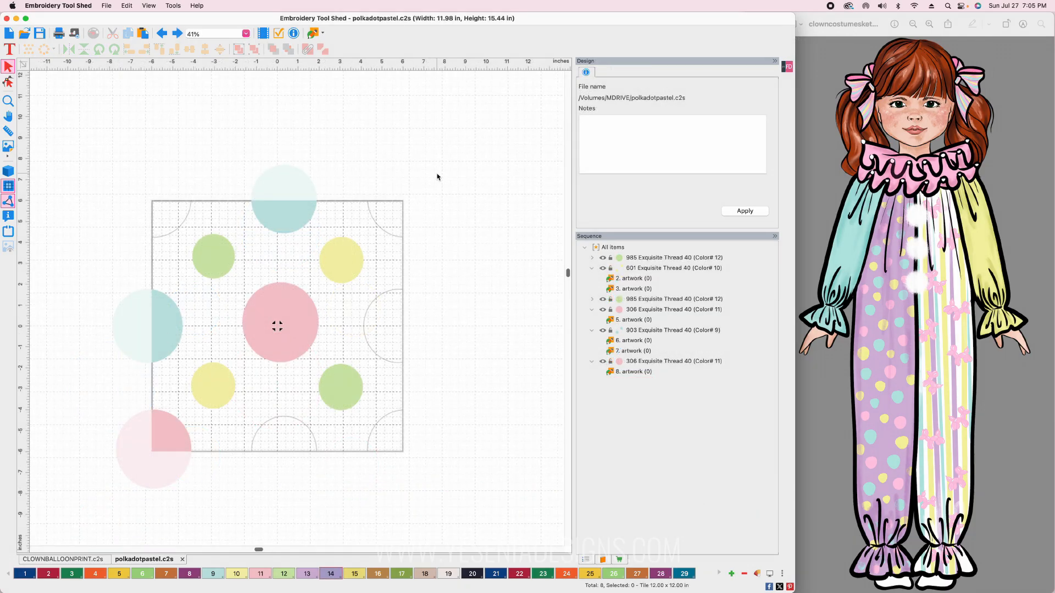
# Color Fill the tile's background with lilac thread 383 (Color# 13)
pyautogui.click(323, 34)
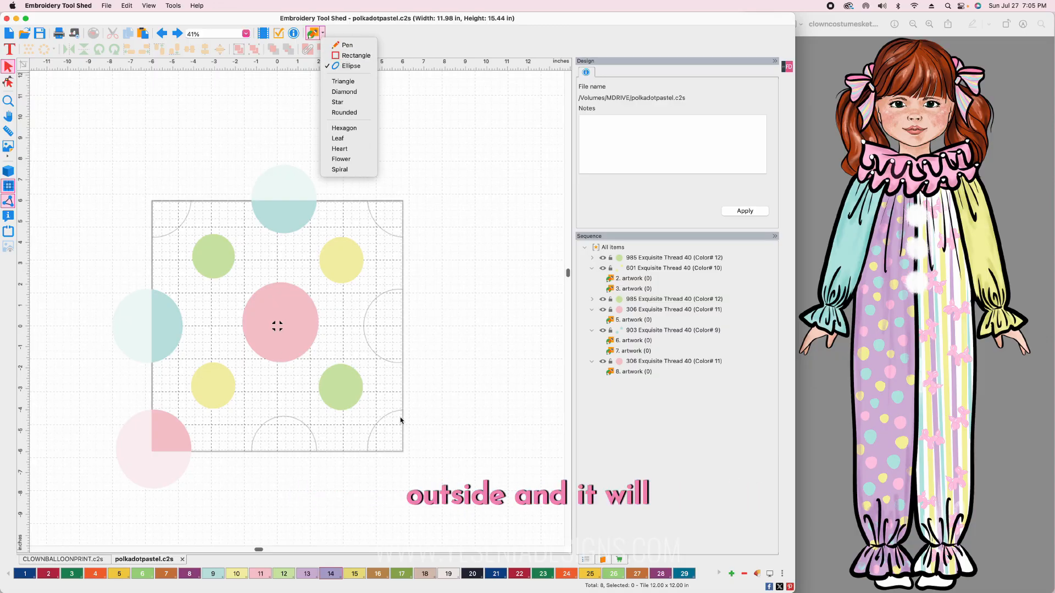
pyautogui.click(789, 68)
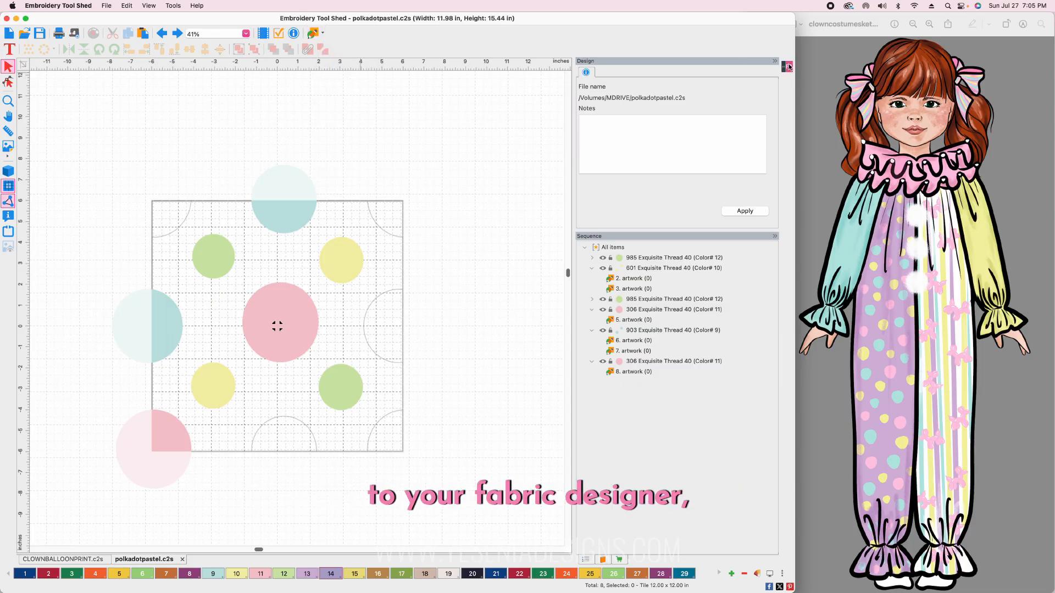
pyautogui.click(788, 67)
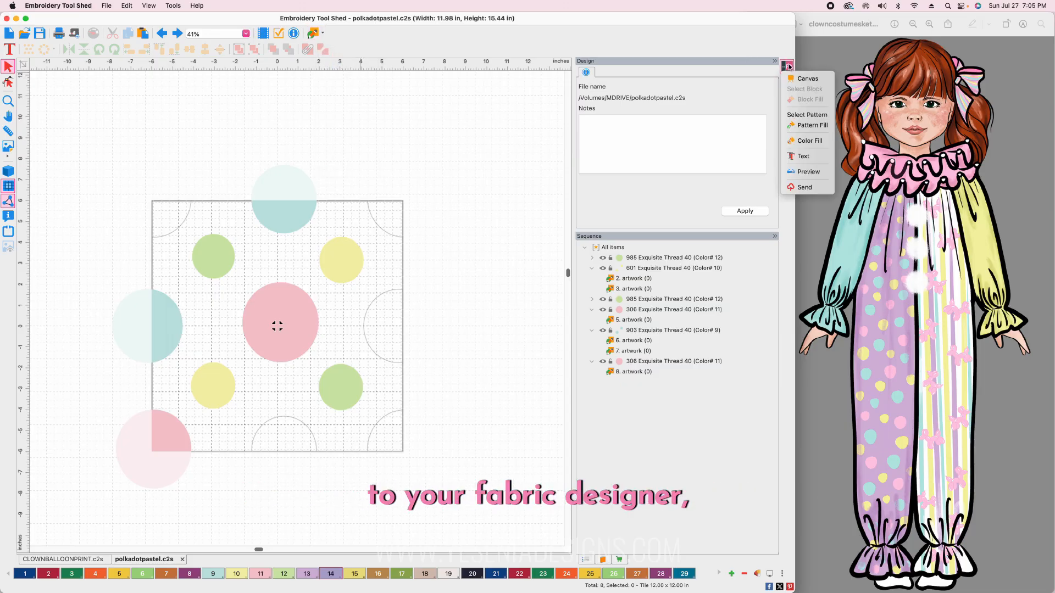
pyautogui.click(803, 141)
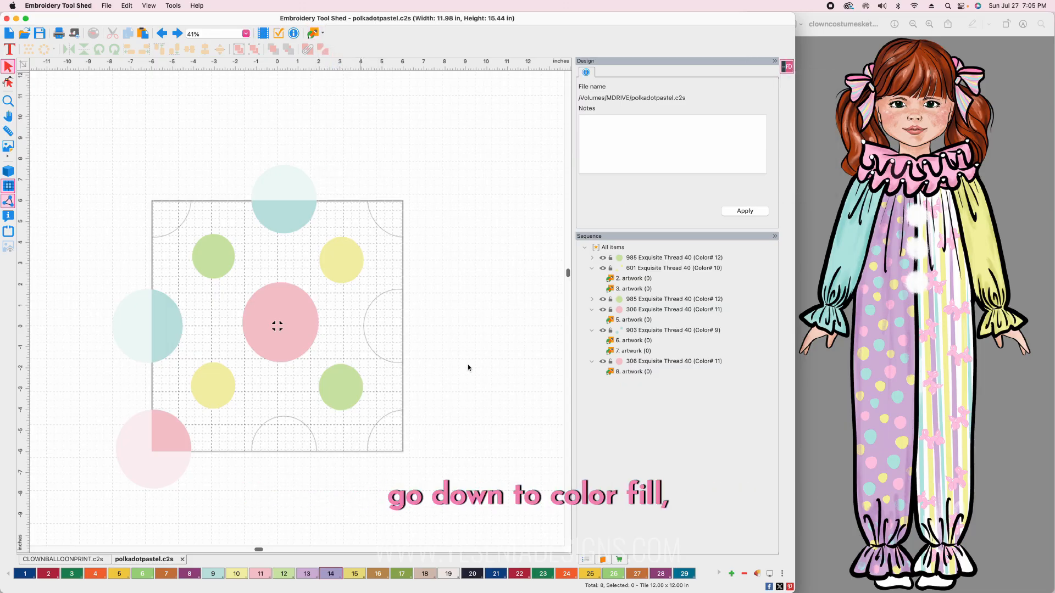
pyautogui.rightClick(307, 574)
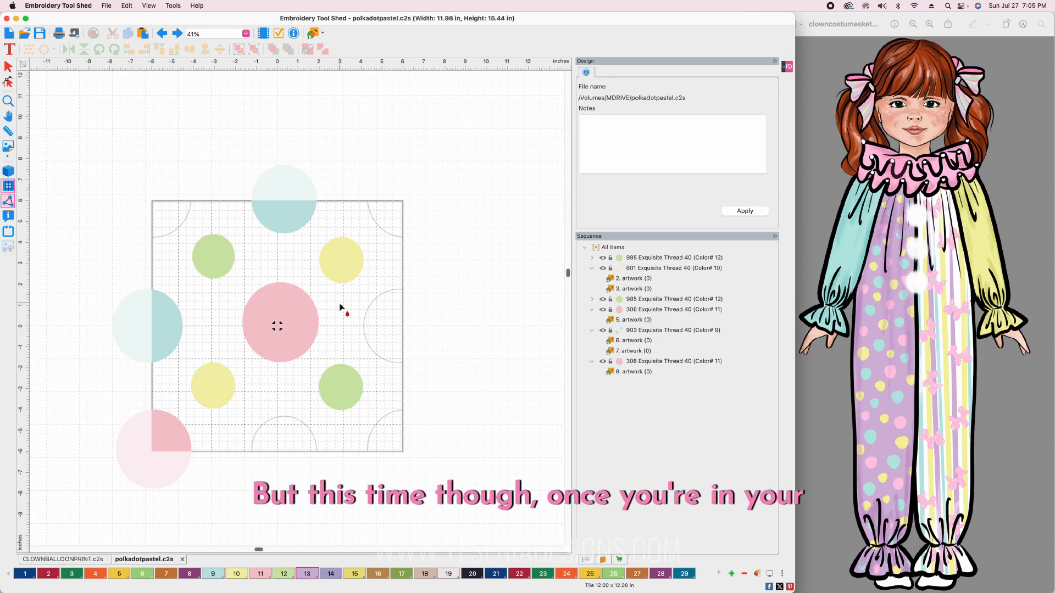
pyautogui.click(270, 249)
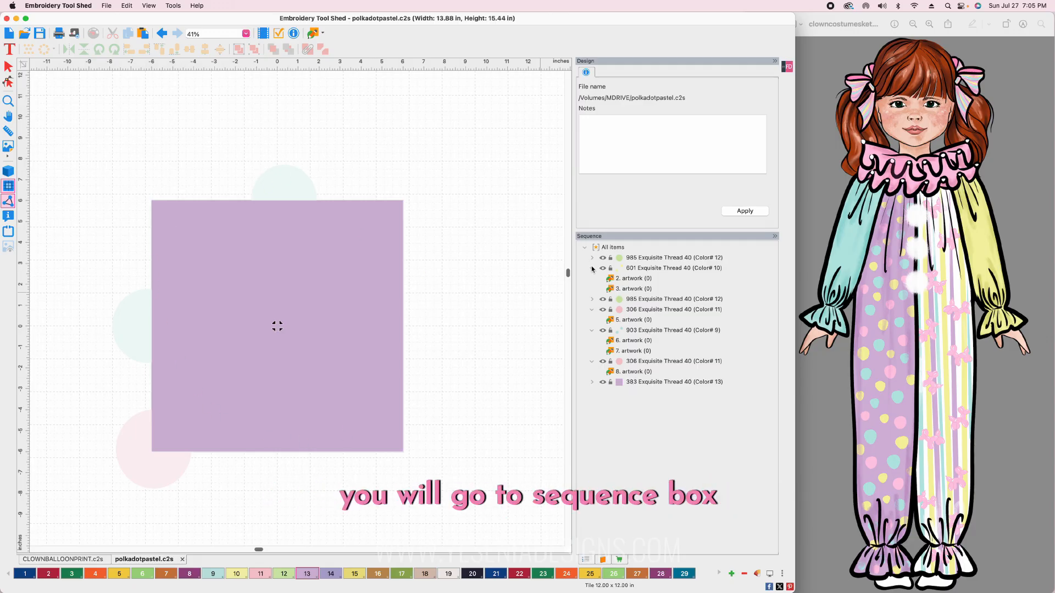
# Send the lilac background square to the back of the sequence, behind all the polka dots
pyautogui.click(624, 386)
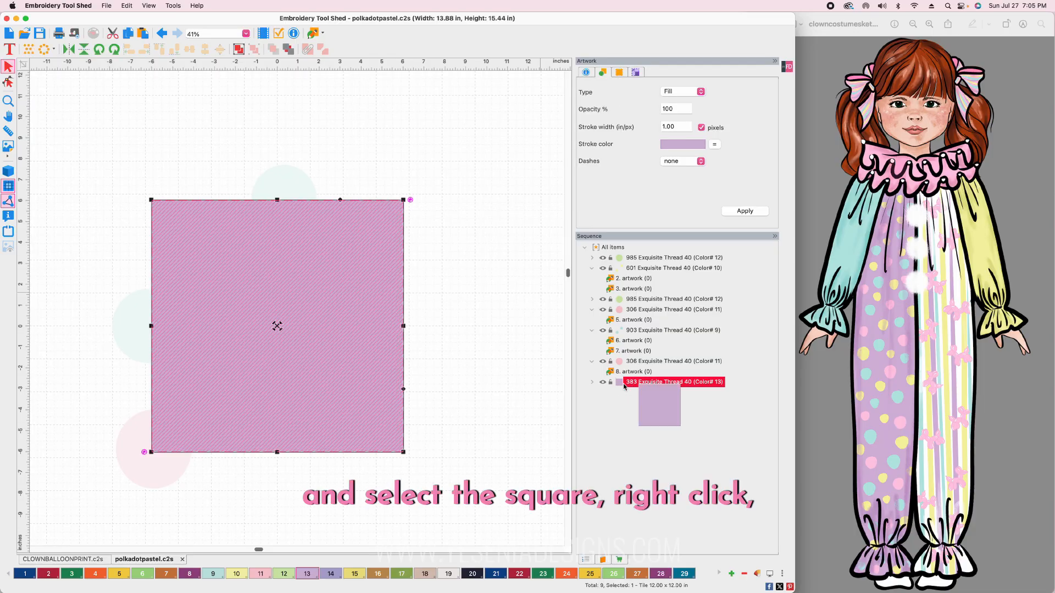
pyautogui.rightClick(625, 386)
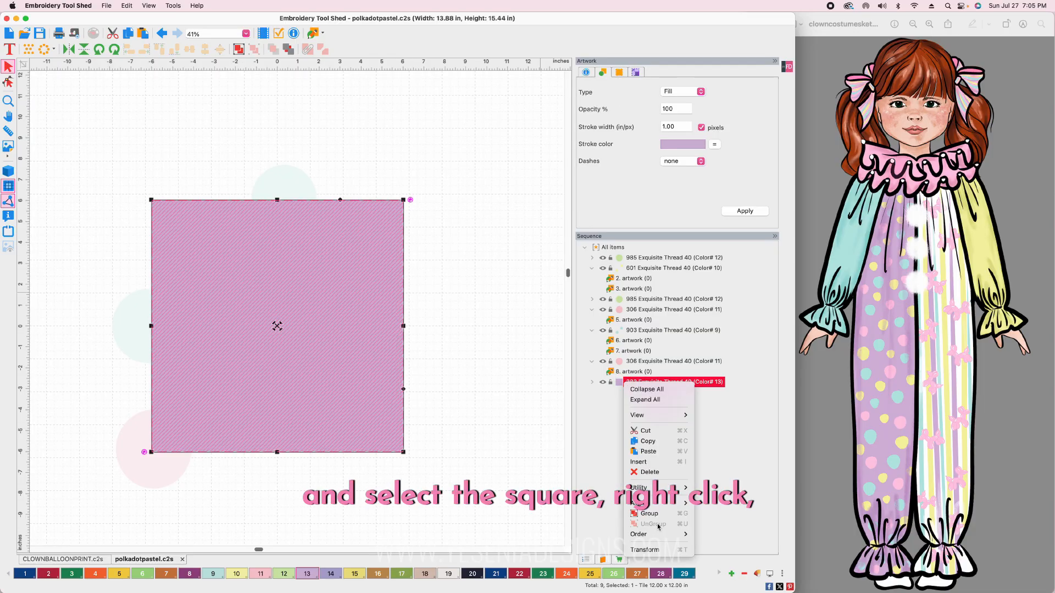
pyautogui.moveTo(684, 534)
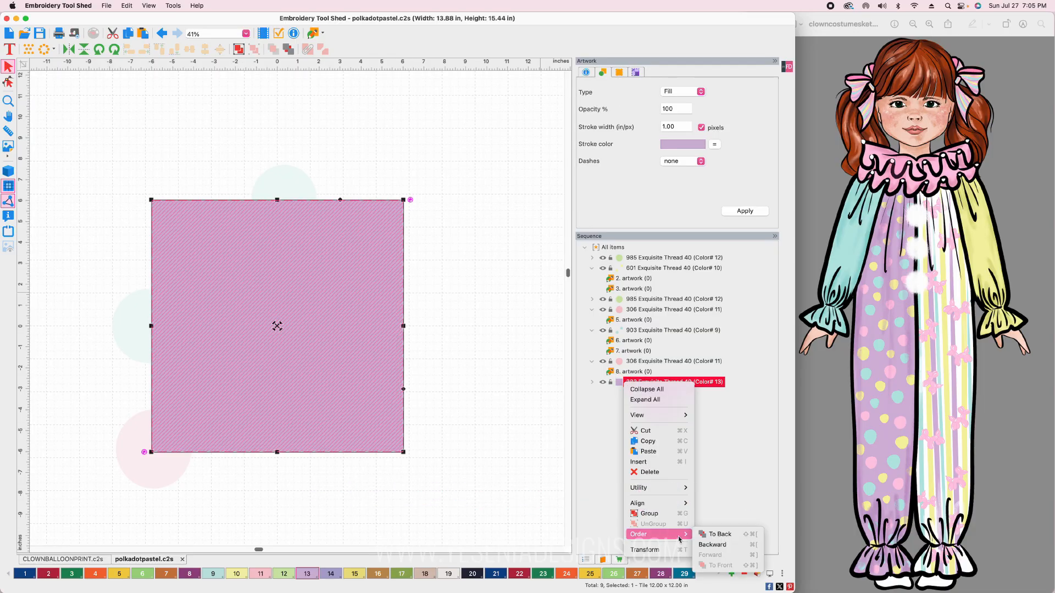
pyautogui.click(721, 535)
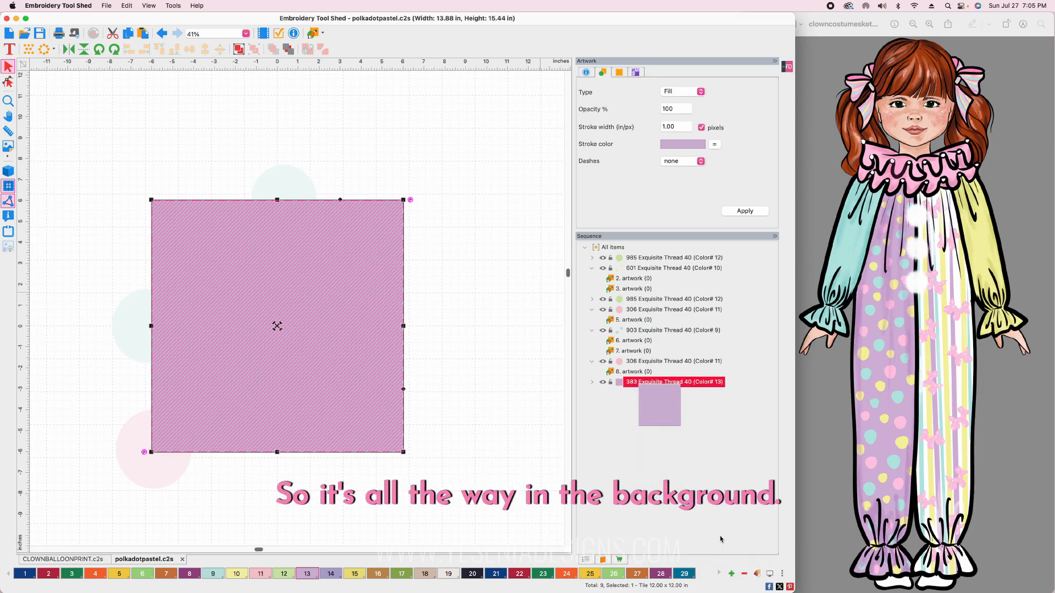
pyautogui.click(495, 346)
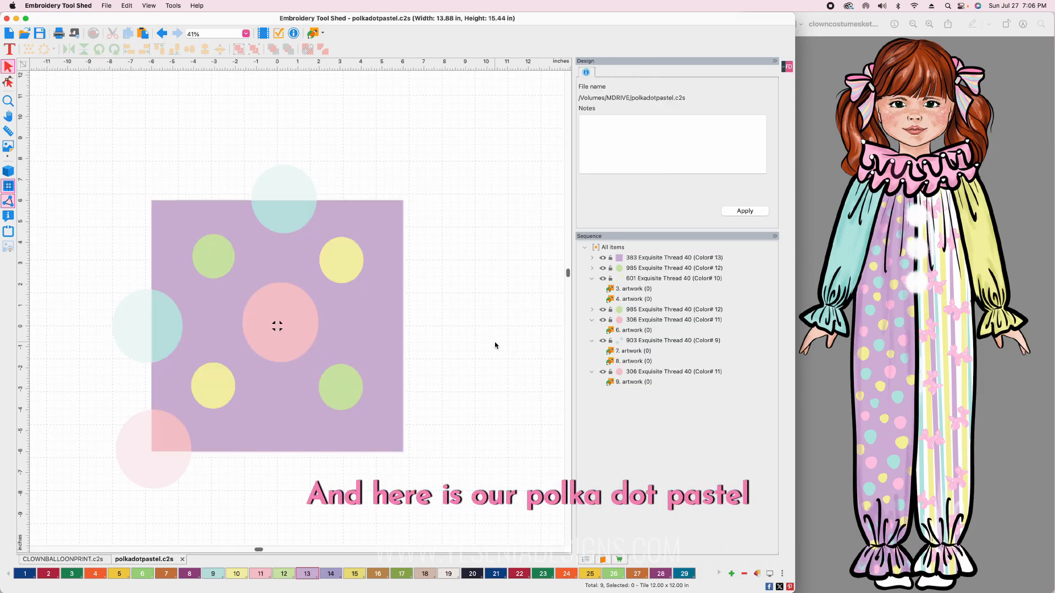
# Preview the repeating polka-dot pattern and move the preview clear of the tile artwork
pyautogui.click(787, 67)
pyautogui.click(794, 167)
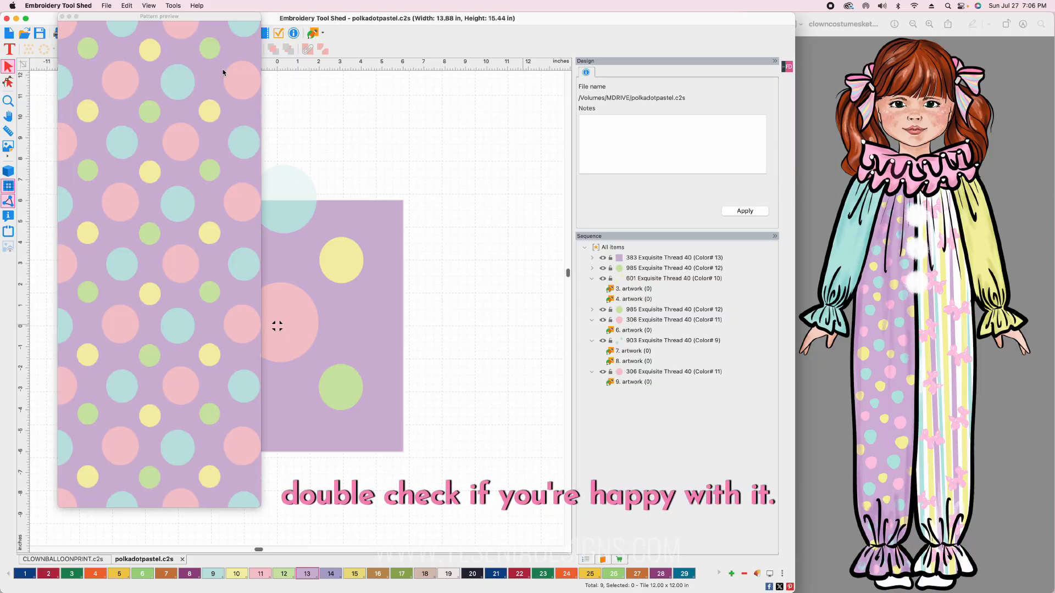
pyautogui.moveTo(179, 19); pyautogui.dragTo(757, 60)
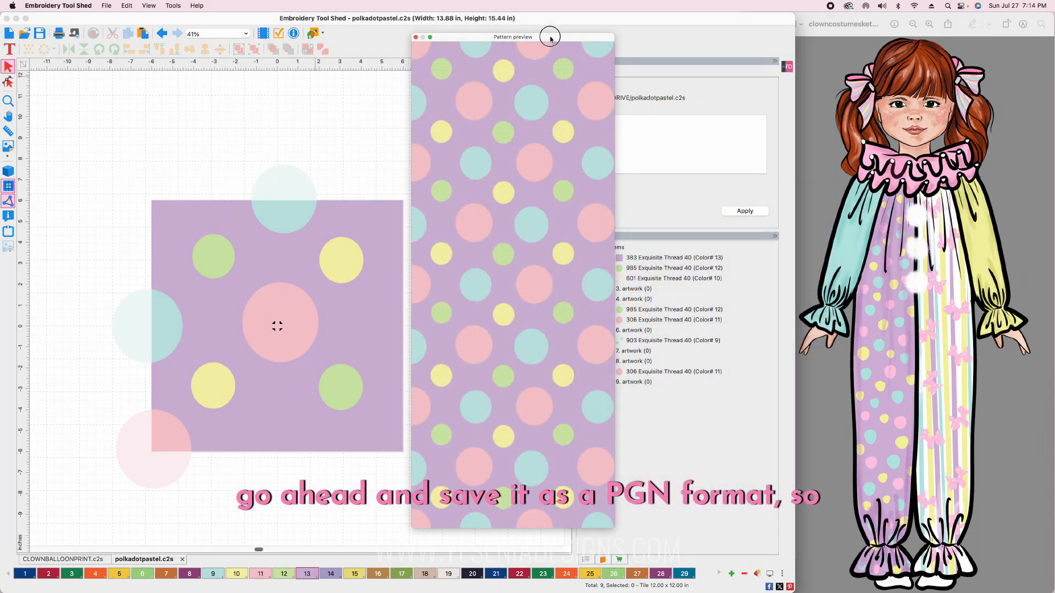
# Prepare the polka-dot tile for sending with the fabric set to 56 in
pyautogui.click(787, 67)
pyautogui.click(787, 66)
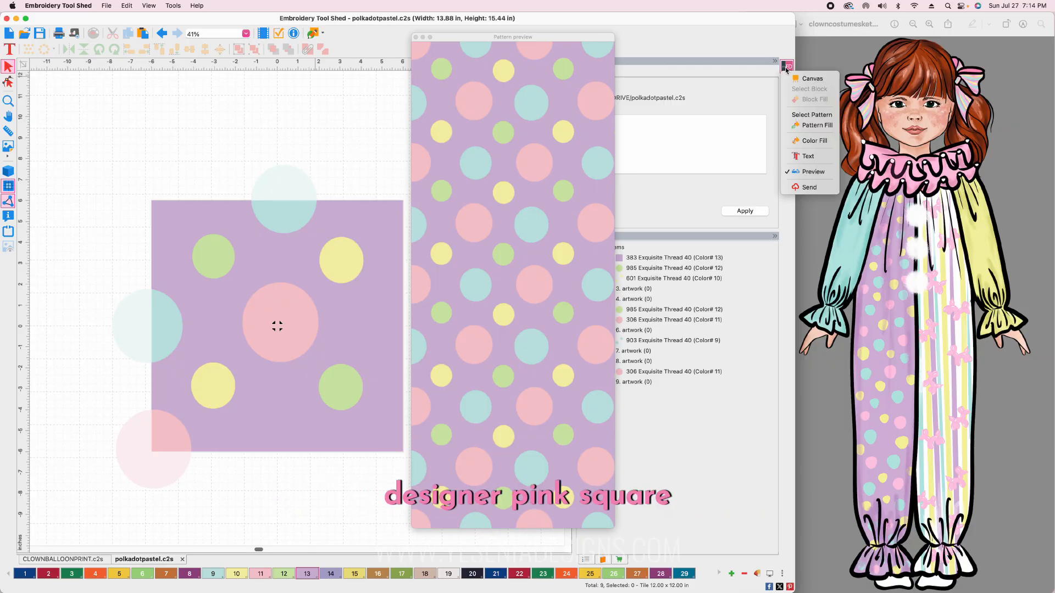
pyautogui.click(802, 188)
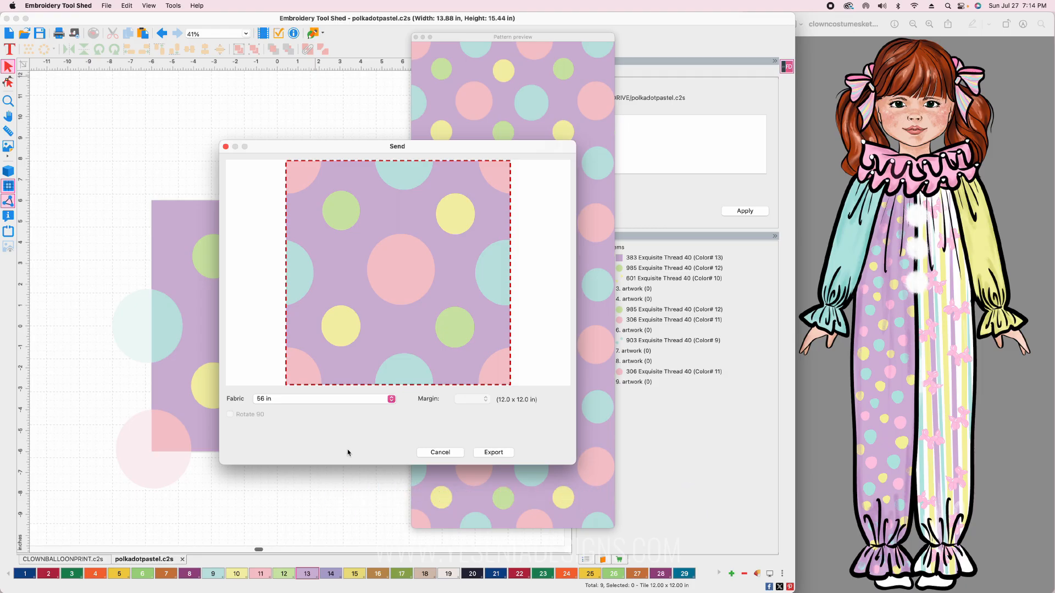
pyautogui.click(390, 399)
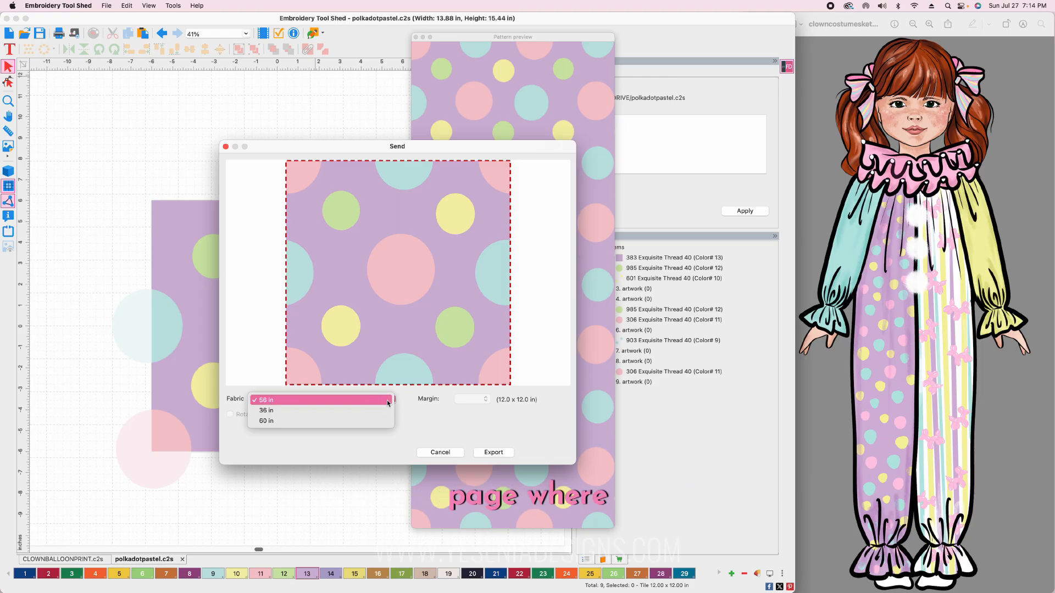
pyautogui.click(275, 400)
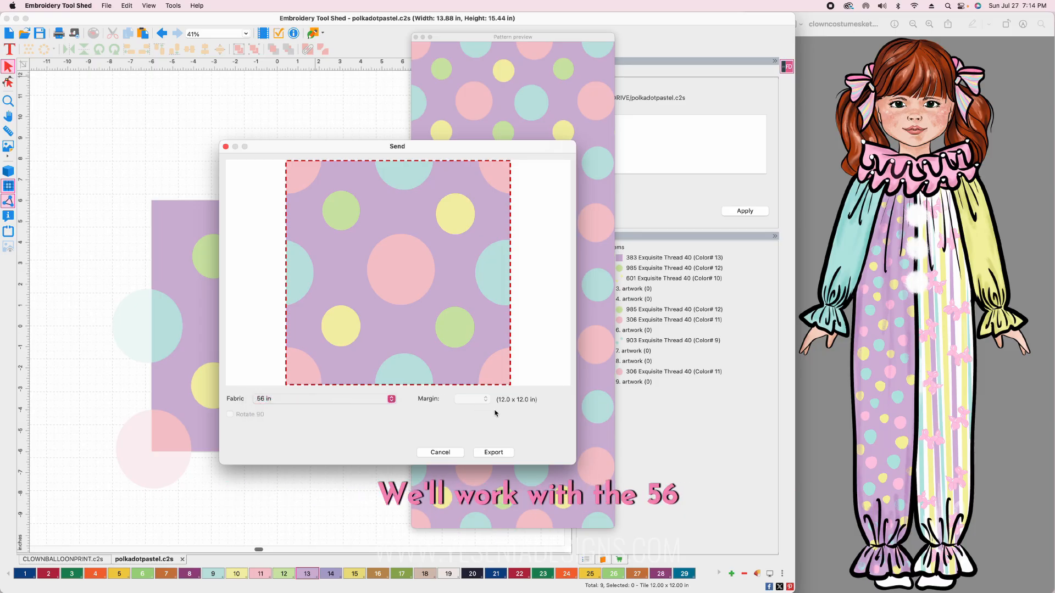
# Export the tile to the Desktop as polkadotpastel.png and close the Send dialog
pyautogui.click(494, 452)
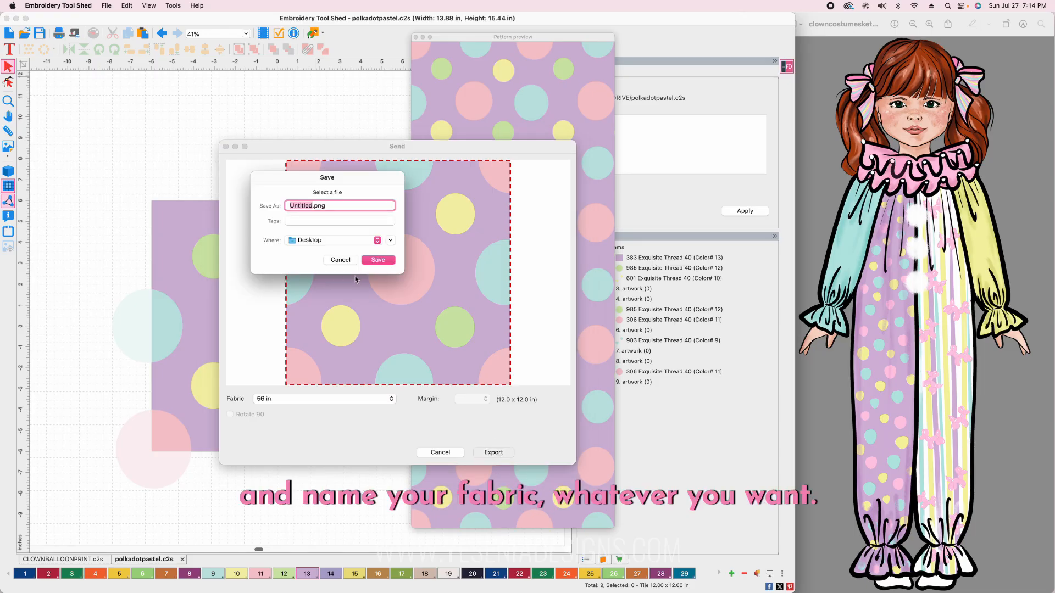
pyautogui.write('polka')
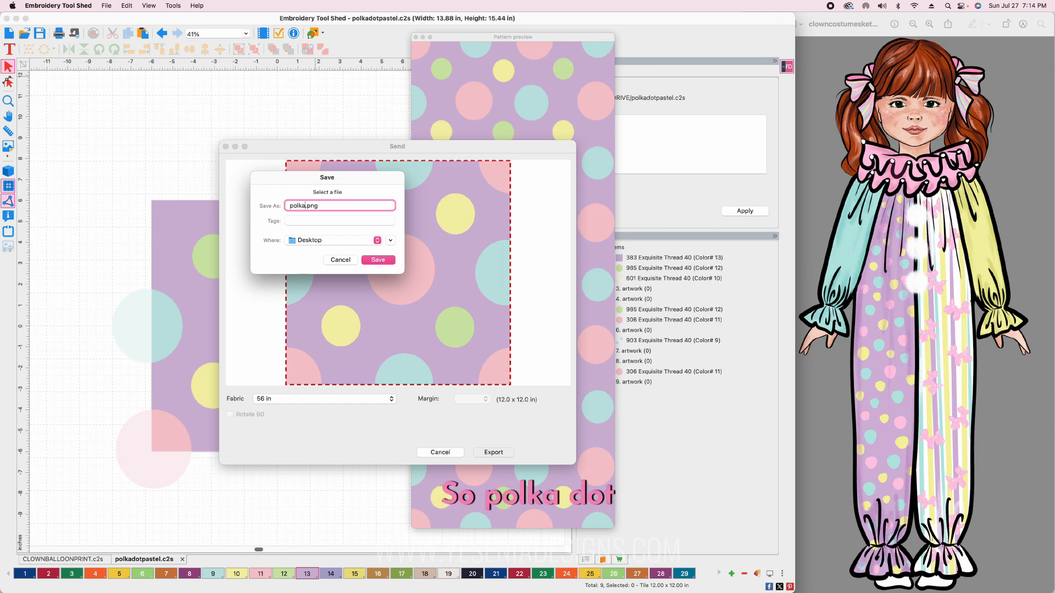
pyautogui.write('dotpastel')
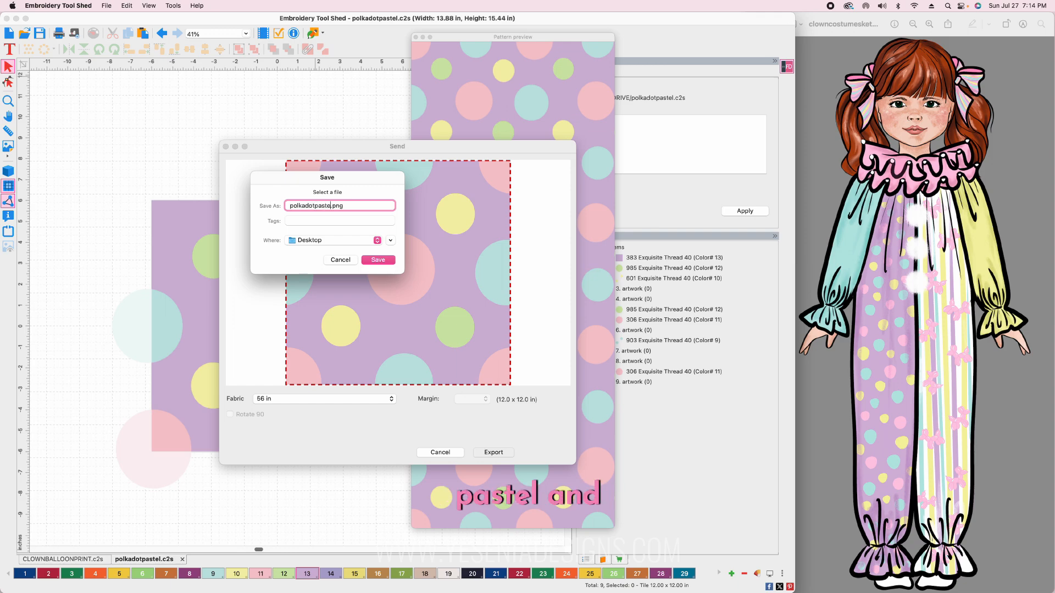
pyautogui.click(385, 261)
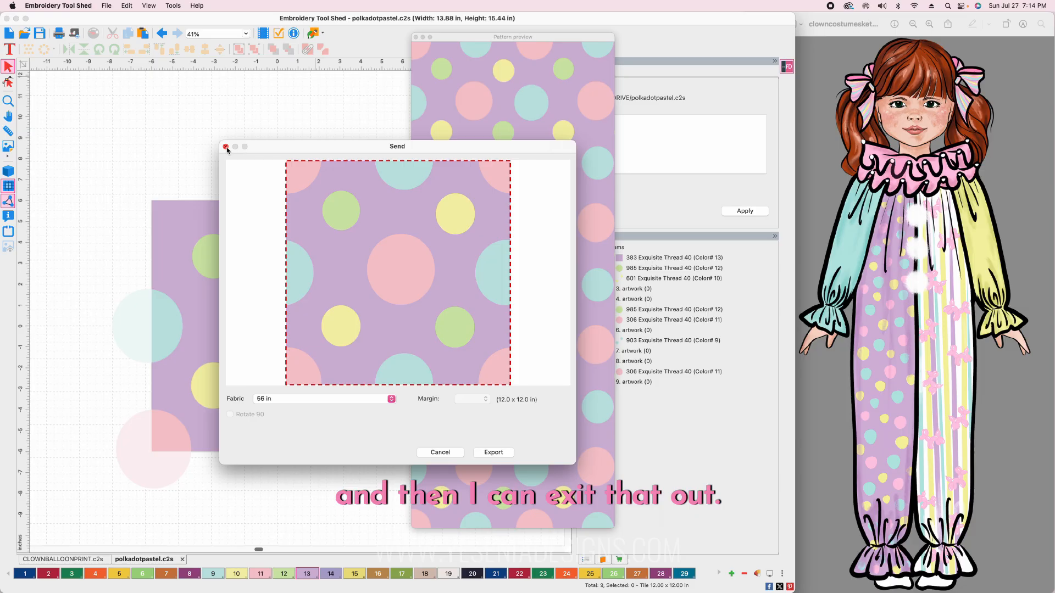
pyautogui.click(226, 146)
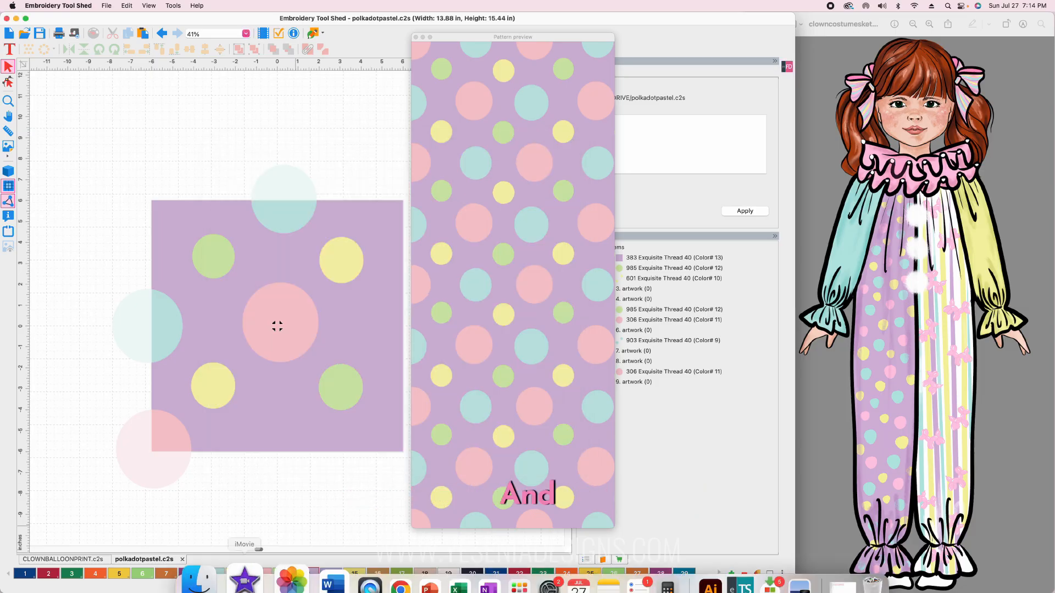
# Switch to Finder, open polkadotpastel.png from the Desktop to inspect the exported print, and close it
pyautogui.click(222, 566)
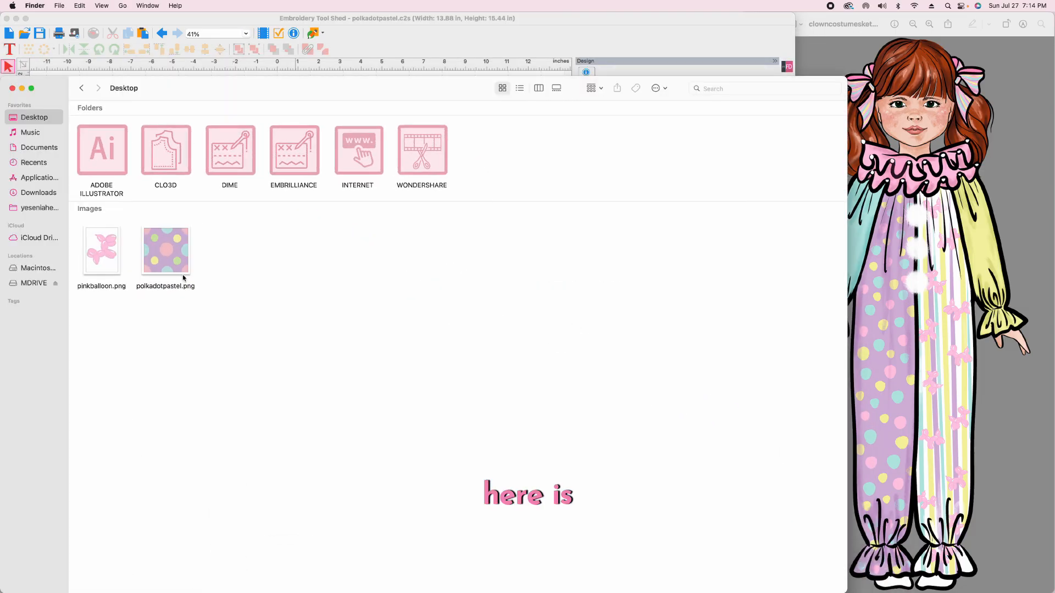
pyautogui.doubleClick(183, 279)
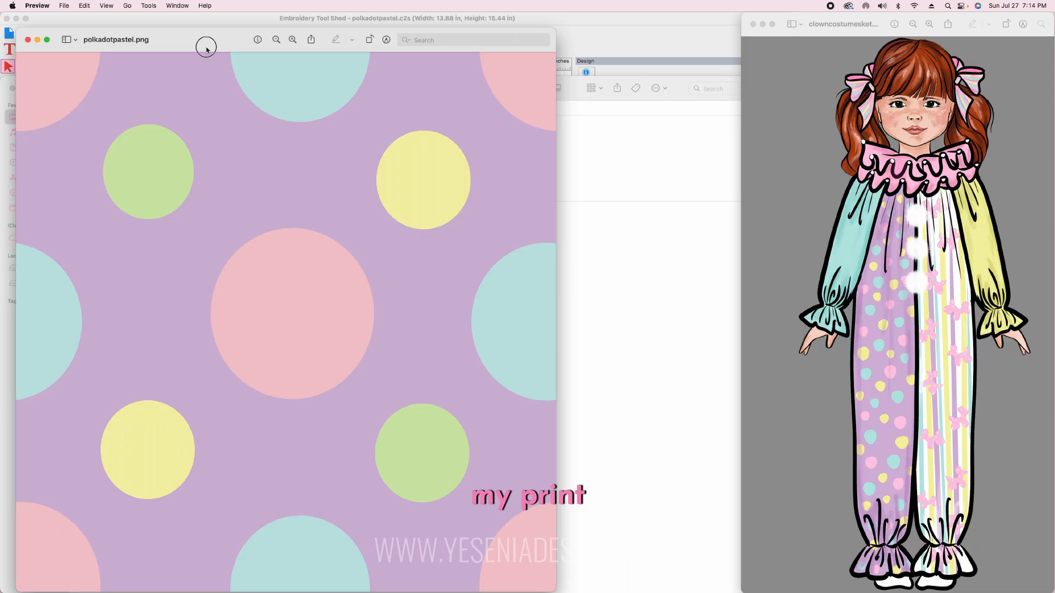
pyautogui.moveTo(205, 42); pyautogui.dragTo(383, 6)
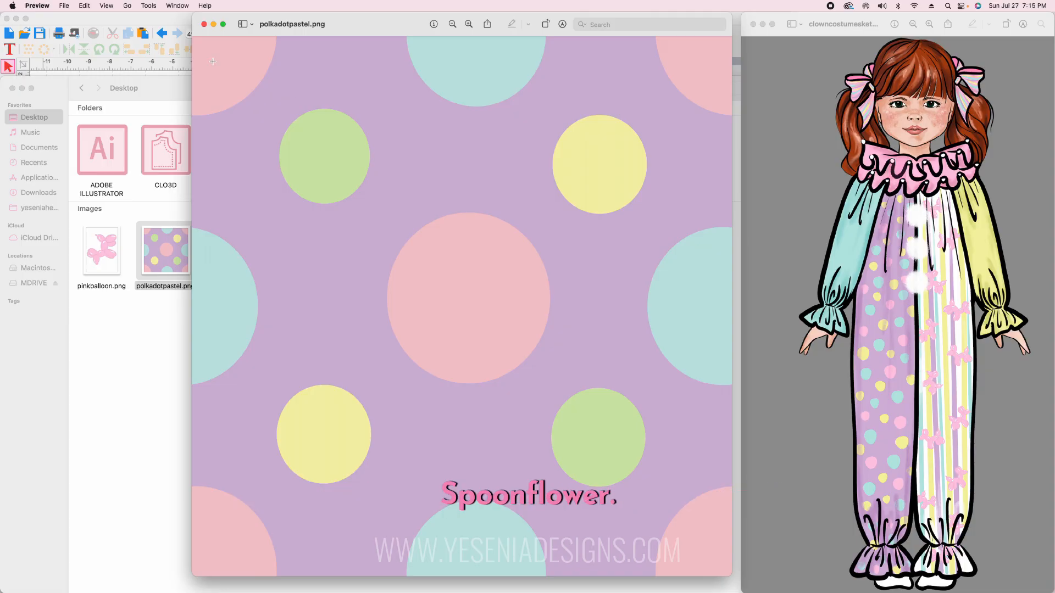
pyautogui.moveTo(207, 30); pyautogui.dragTo(45, 29)
pyautogui.click(41, 24)
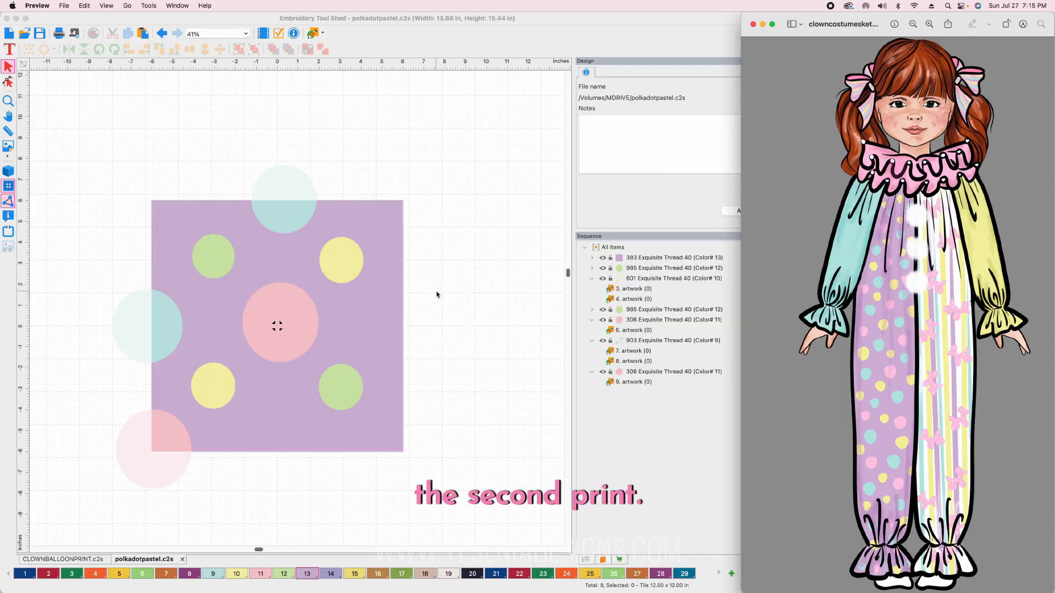
# Return to Embroidery Tool Shed, close the pattern preview and save the polkadotpastel design
pyautogui.click(155, 136)
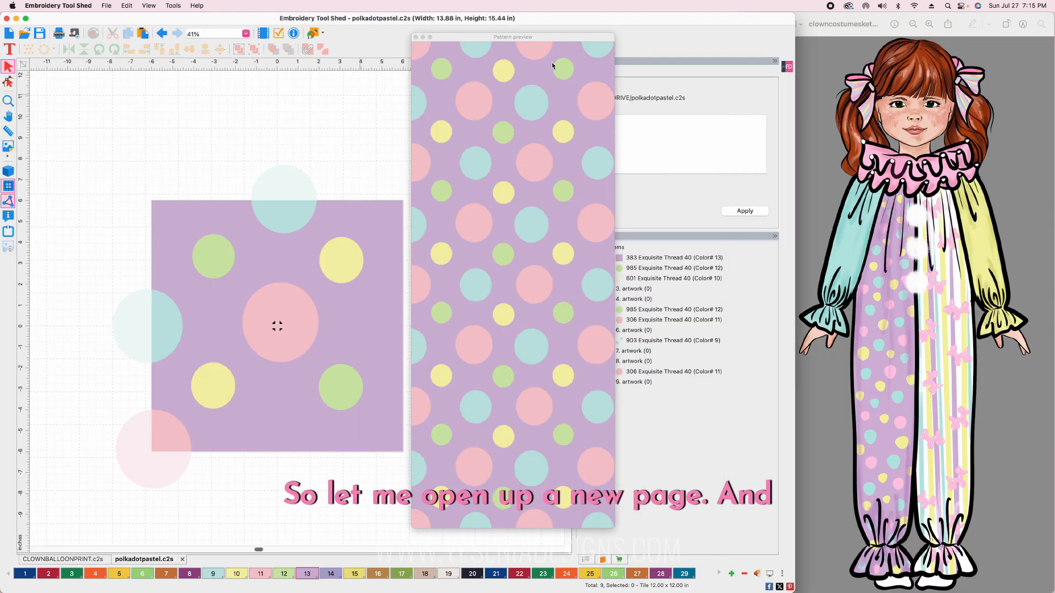
pyautogui.click(417, 37)
pyautogui.click(106, 5)
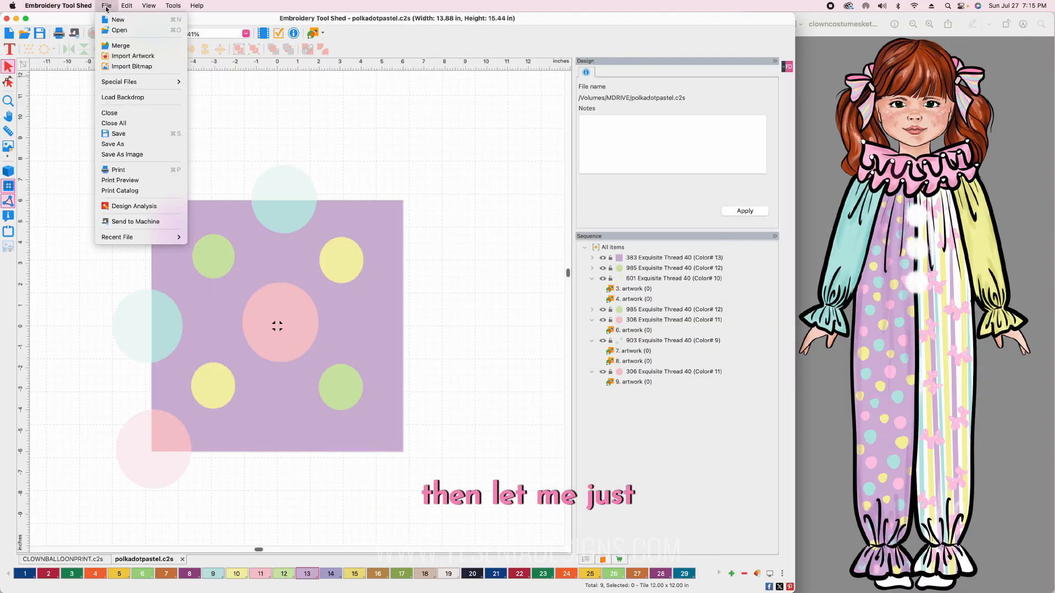
pyautogui.click(126, 133)
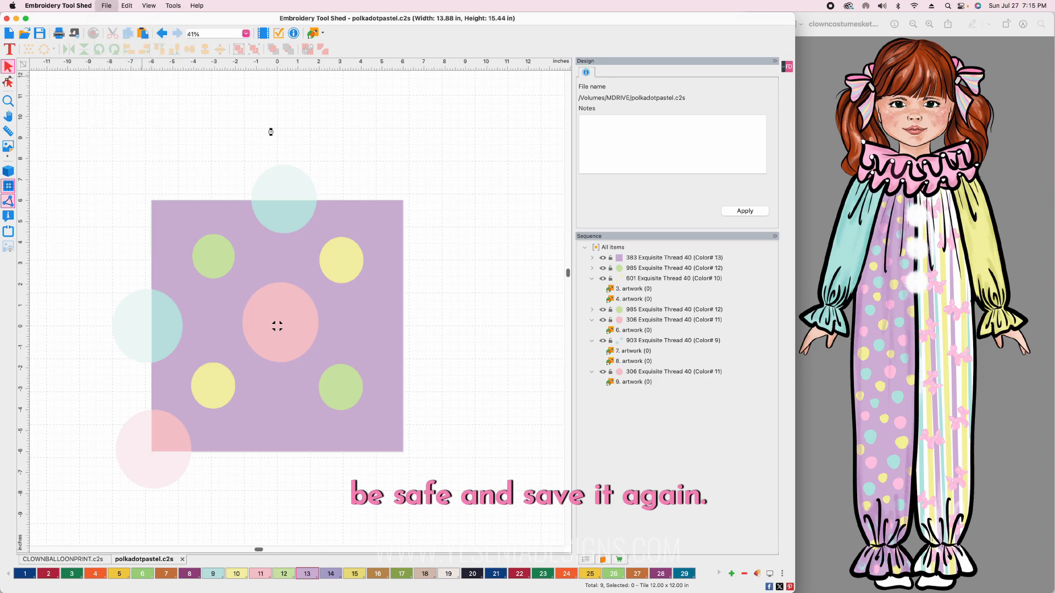
# Create a new blank design, view CLOWNBALLOONPRINT for reference and return to the blank design
pyautogui.click(106, 5)
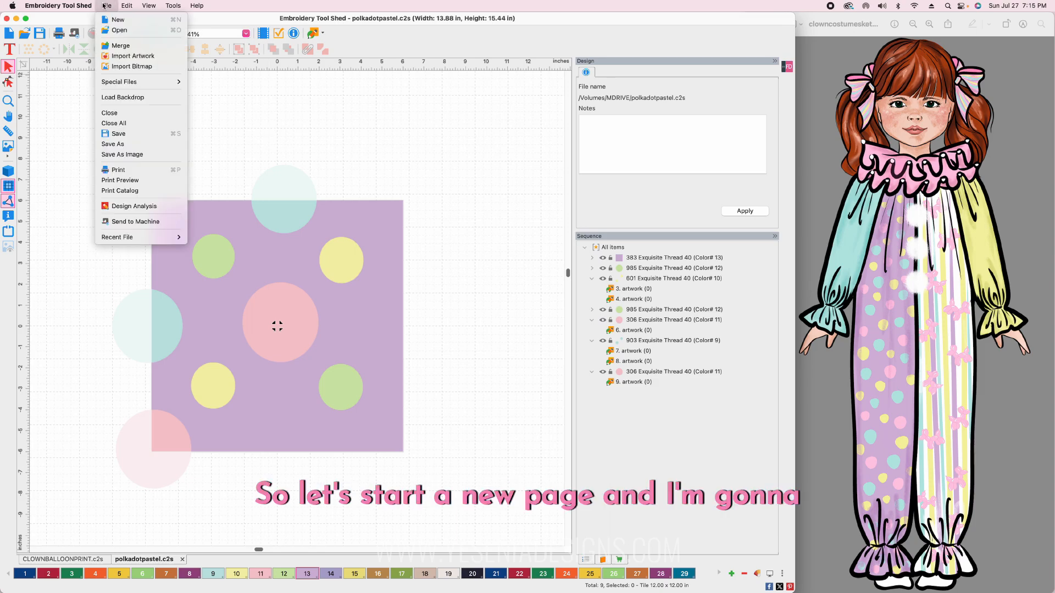
pyautogui.click(113, 17)
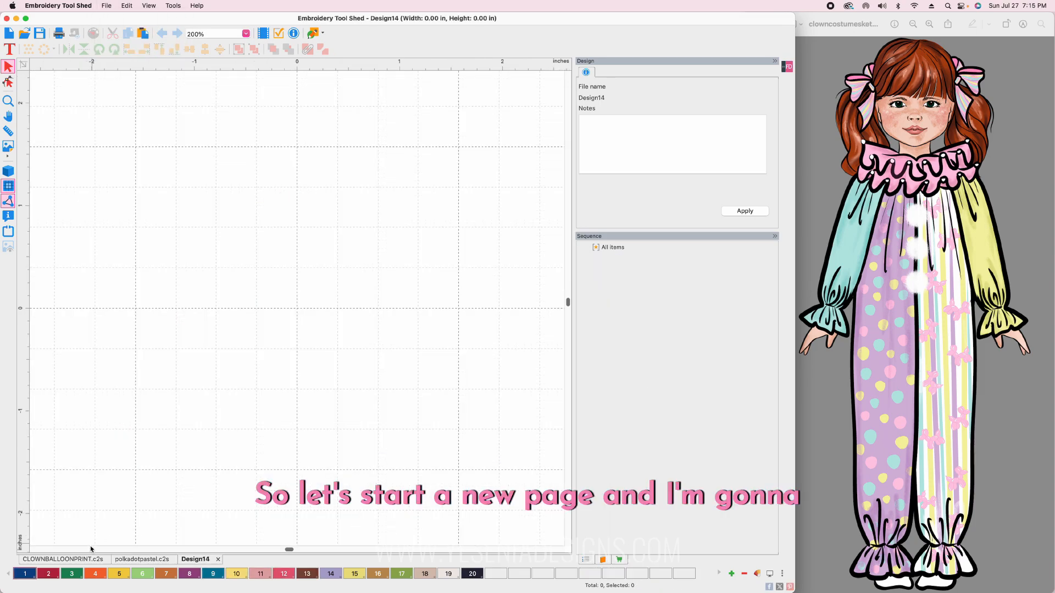
pyautogui.click(88, 559)
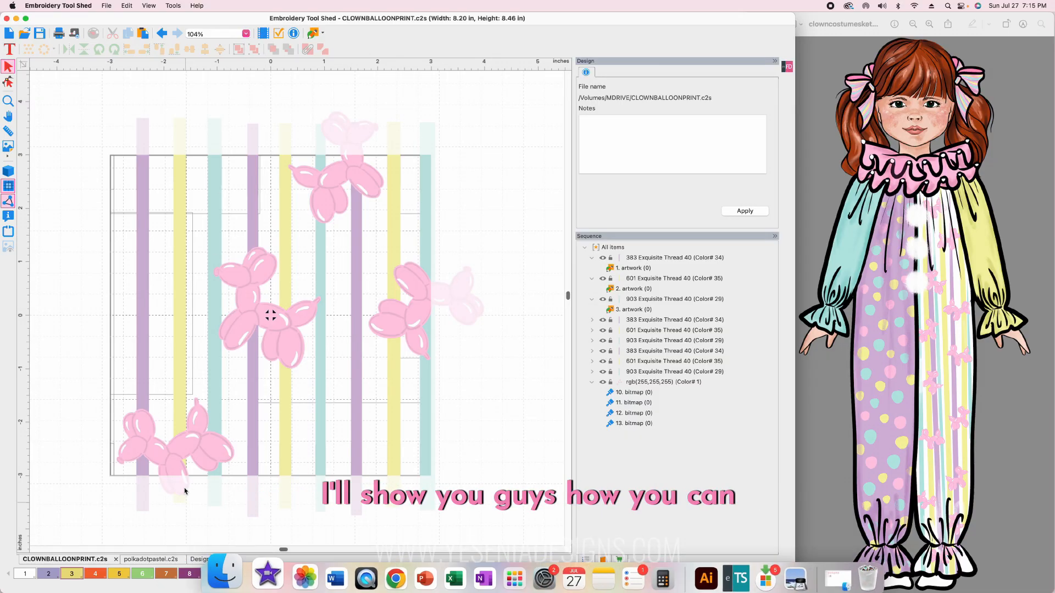
pyautogui.click(203, 560)
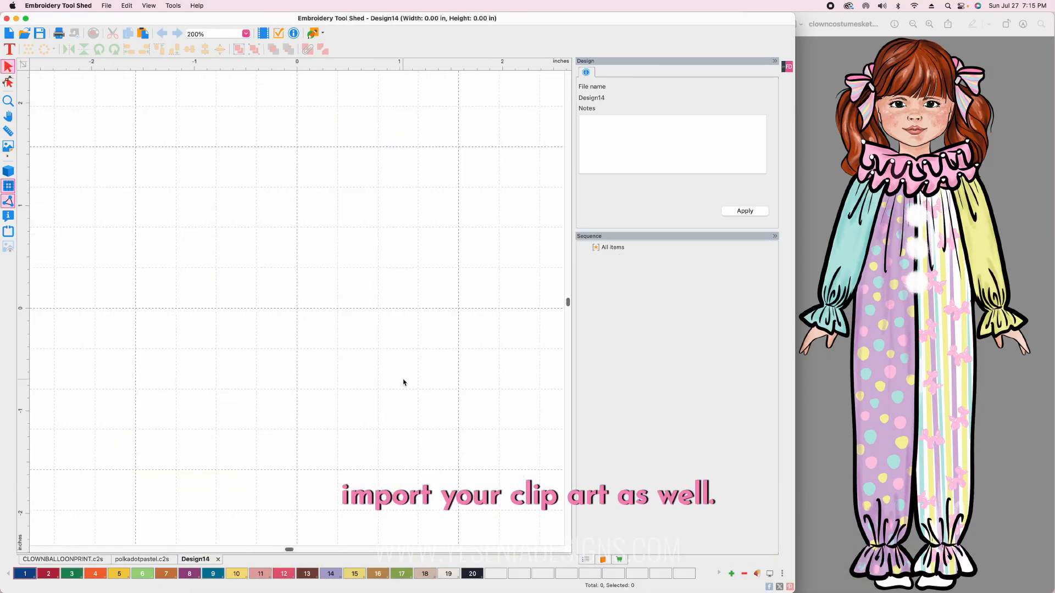
# Set the canvas of the new design to a tile 10 in wide and 10 in high
pyautogui.click(788, 66)
pyautogui.click(791, 77)
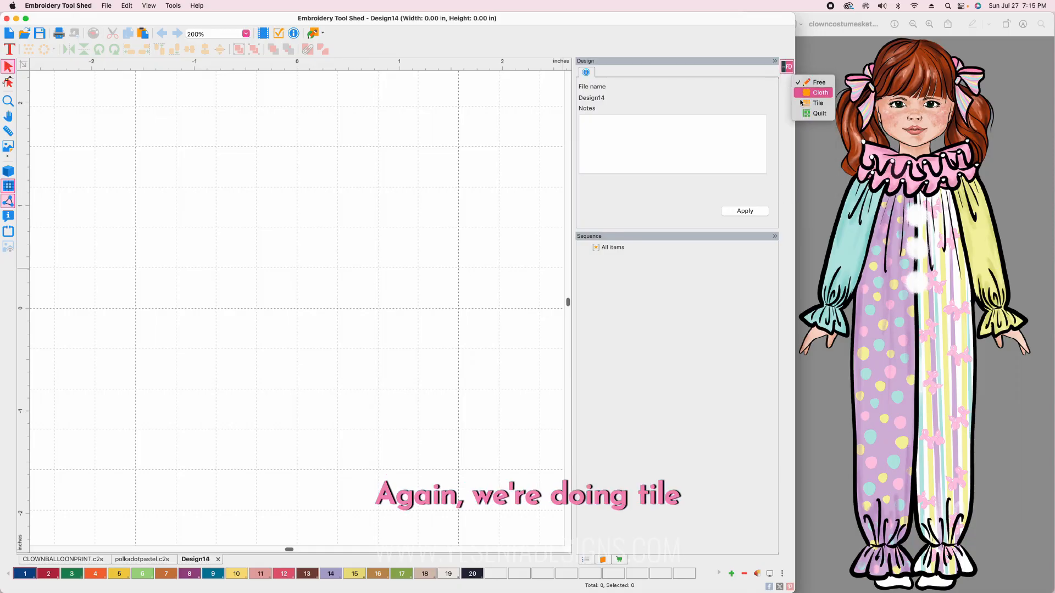
pyautogui.click(811, 104)
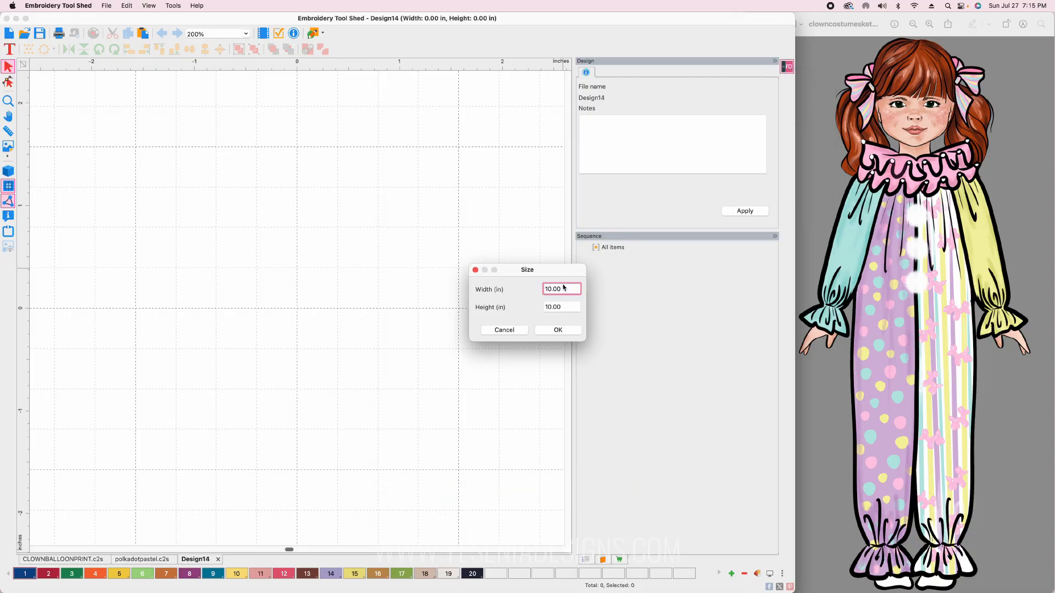
pyautogui.doubleClick(561, 287)
pyautogui.write('12')
pyautogui.press('BackSpace')
pyautogui.write('0')
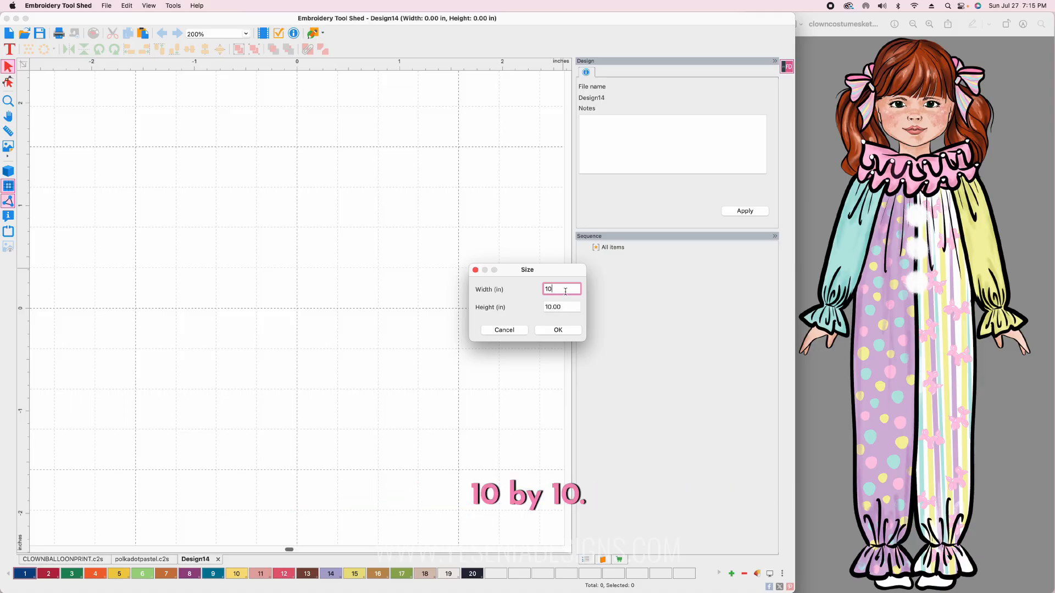
pyautogui.click(558, 333)
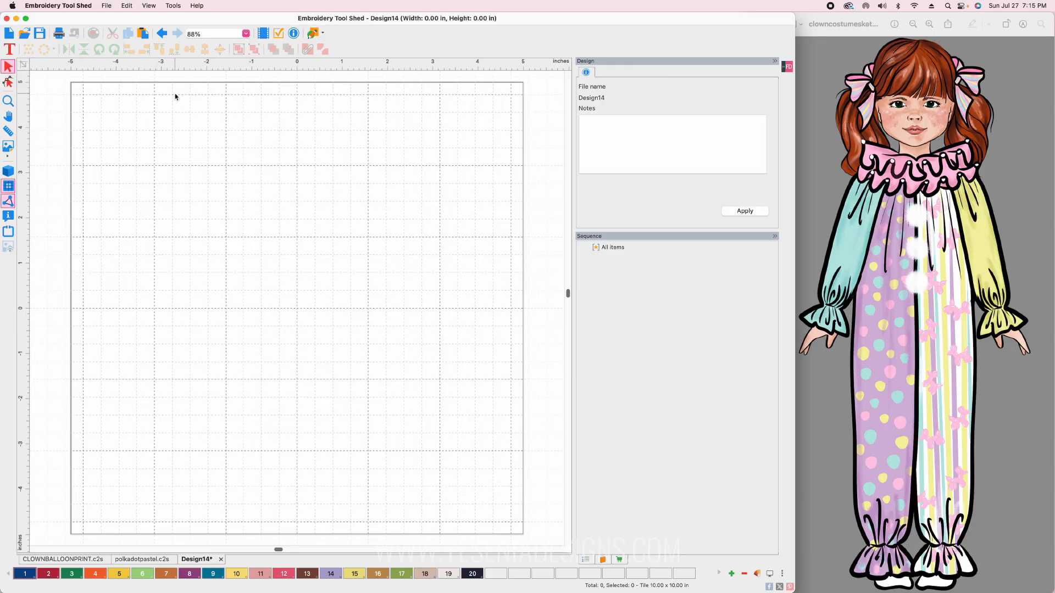
# Draw a filled rectangle stripe about 0.82 in wide and 11.15 in high and move it across the tile's right edge
pyautogui.scroll(-2, 455, 177)
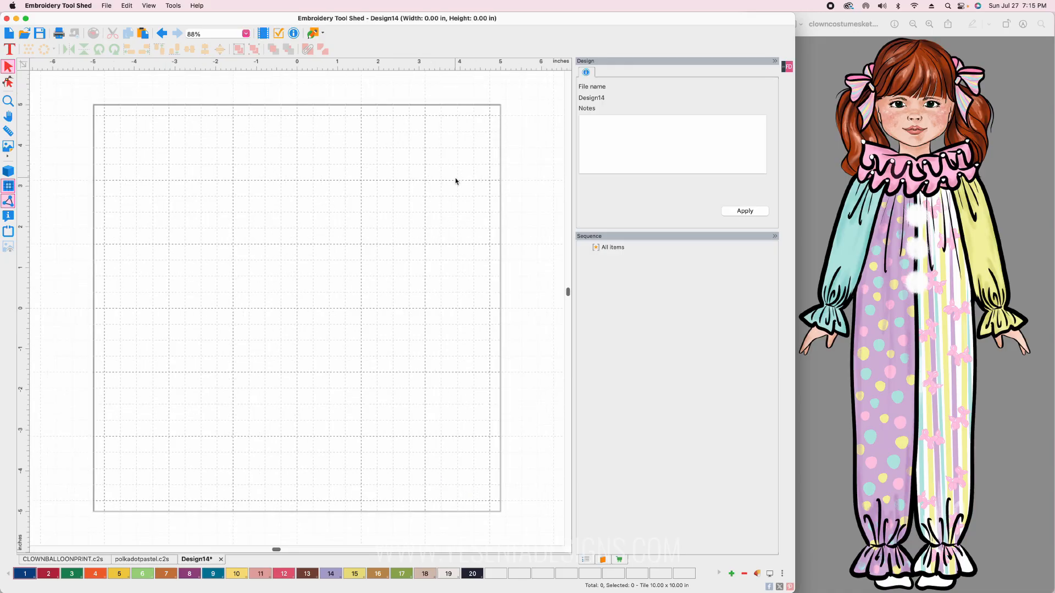
pyautogui.click(323, 33)
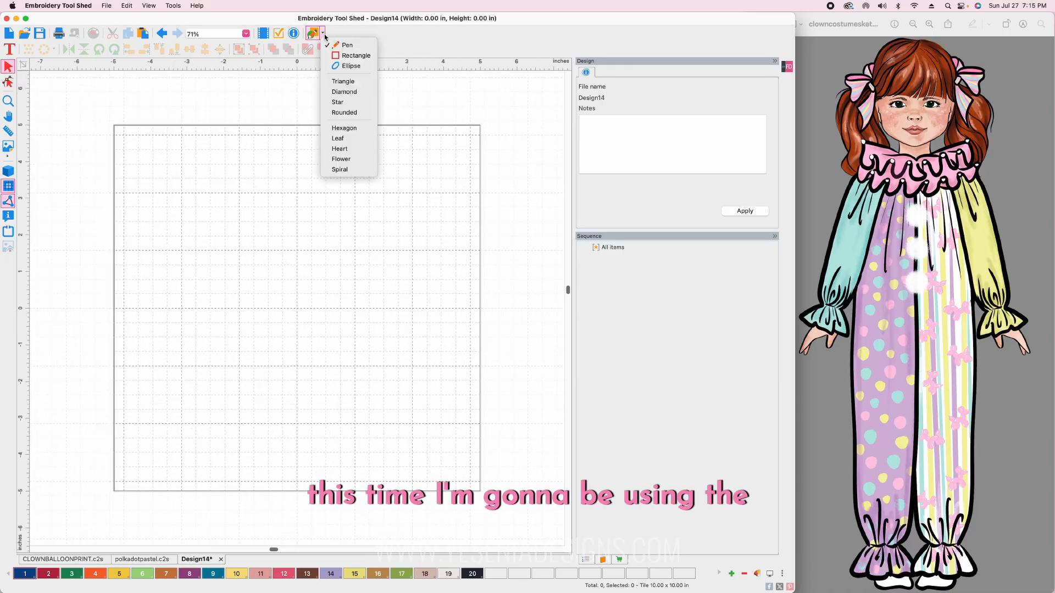
pyautogui.click(349, 56)
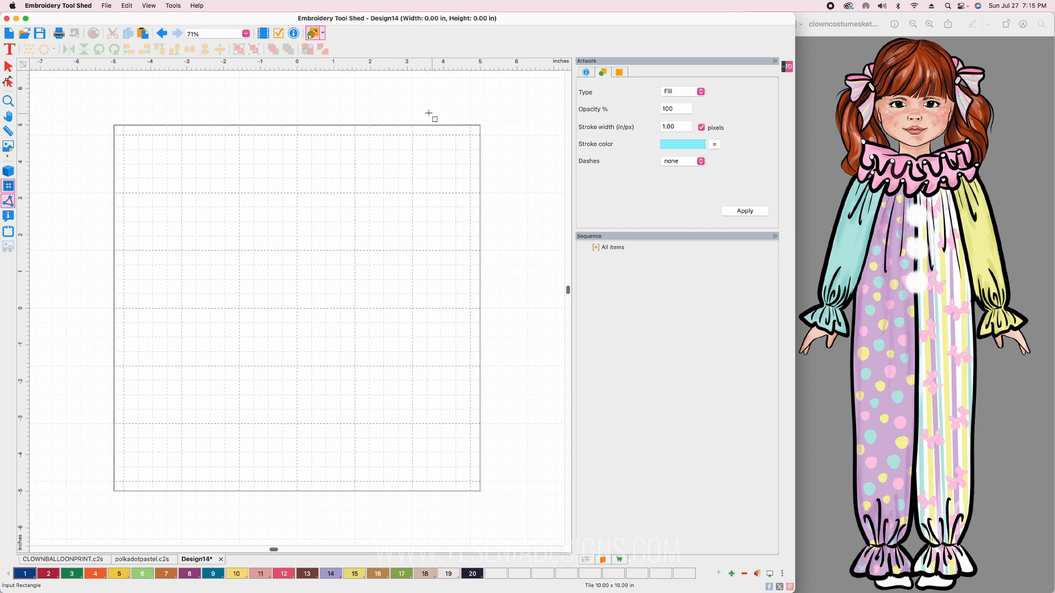
pyautogui.moveTo(427, 108); pyautogui.dragTo(457, 516)
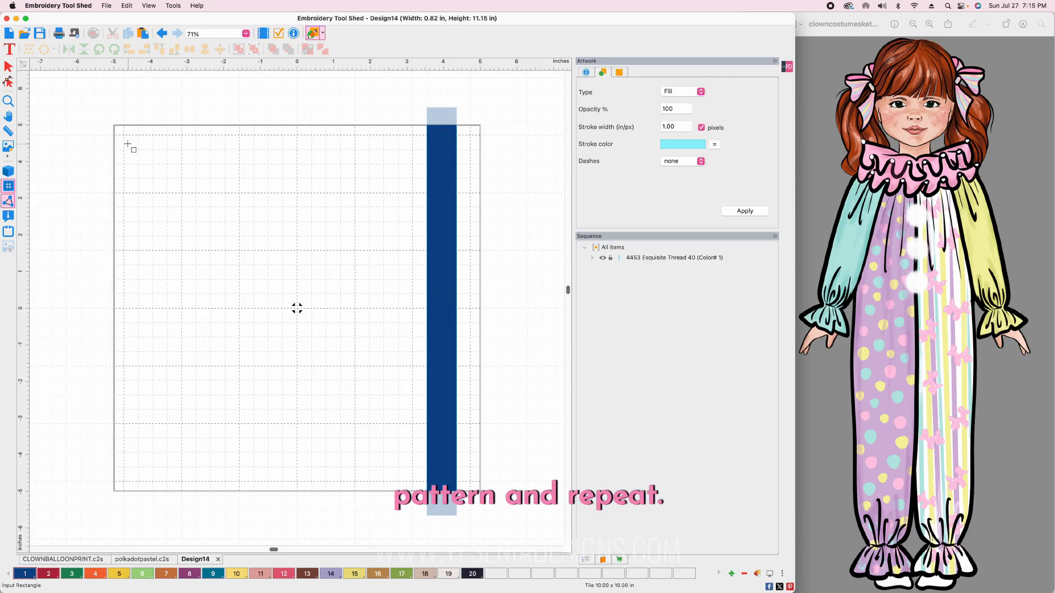
pyautogui.click(447, 308)
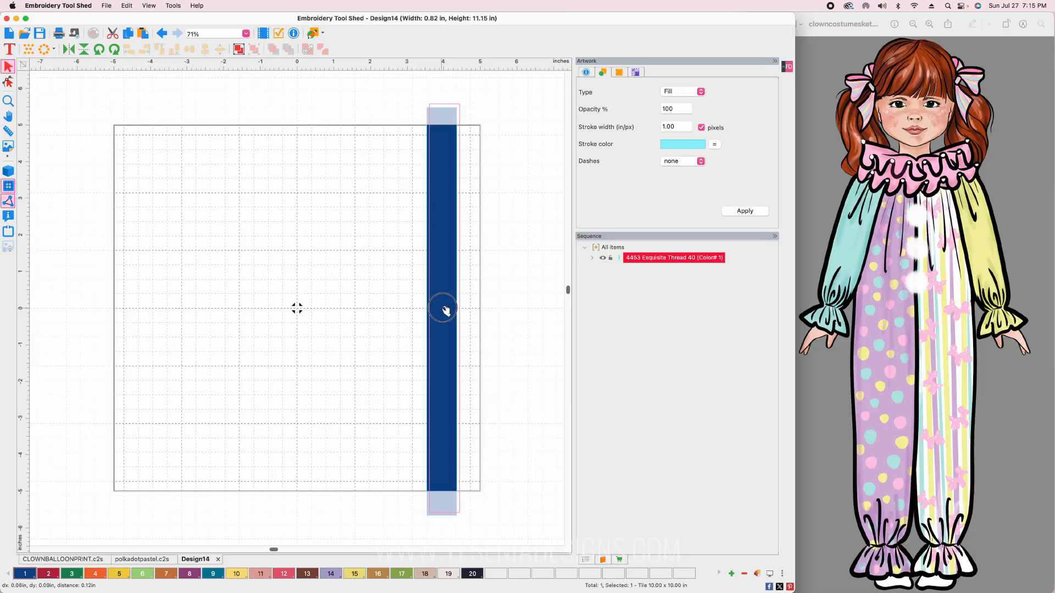
pyautogui.moveTo(440, 308); pyautogui.dragTo(475, 302)
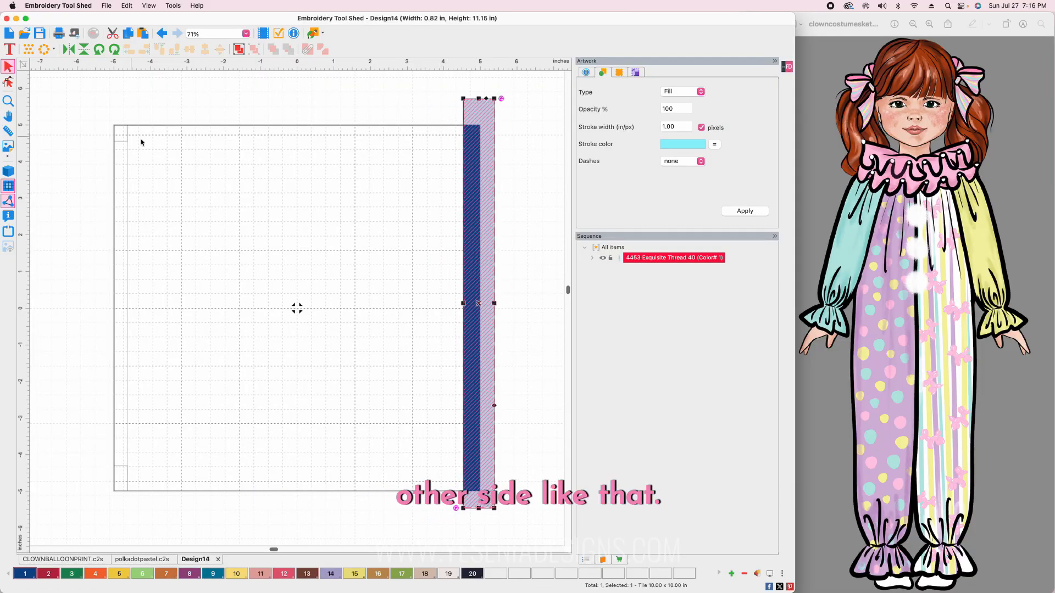
# Try to move the stripe inward from the tile's right edge and duplicate it by copying and pasting
pyautogui.moveTo(478, 303); pyautogui.dragTo(408, 302)
pyautogui.press('super+c')
pyautogui.press('super+v')
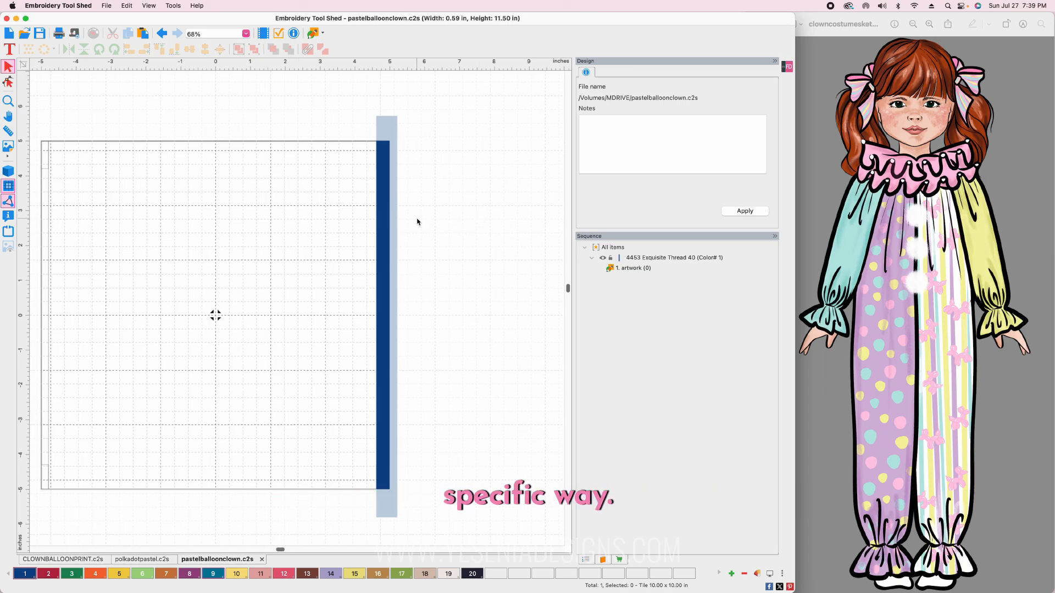
# Start the Repeat command on the blue stripe and set it to 6 across and 1 down
pyautogui.click(379, 187)
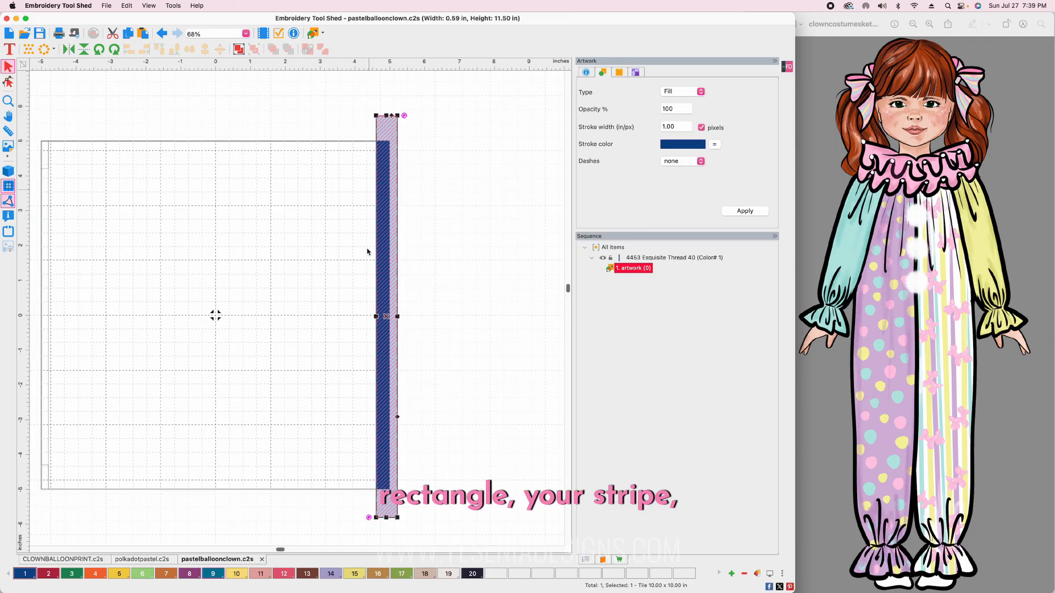
pyautogui.click(28, 50)
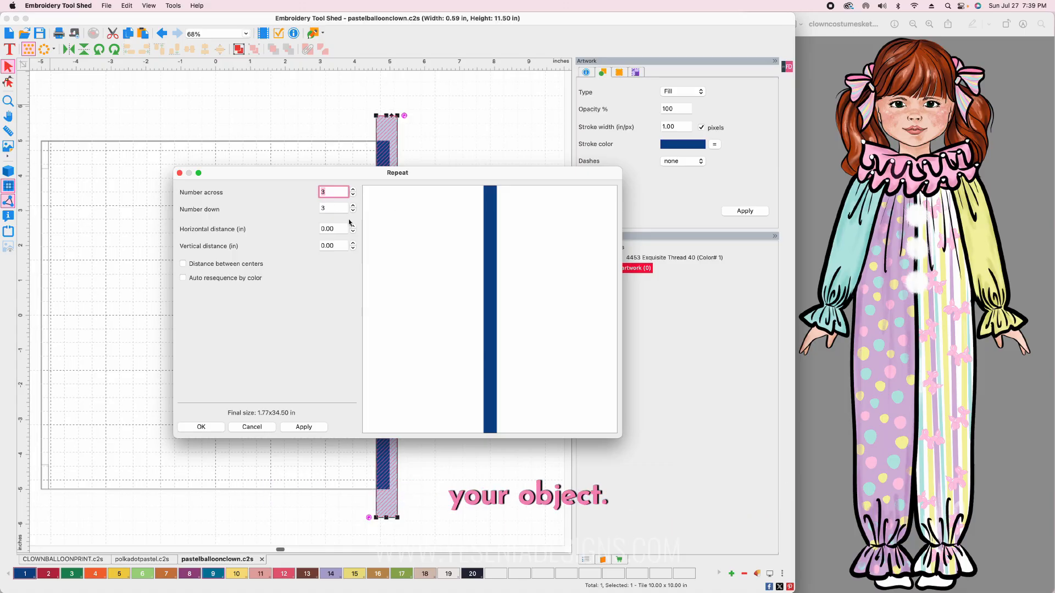
pyautogui.click(352, 211)
pyautogui.click(353, 211)
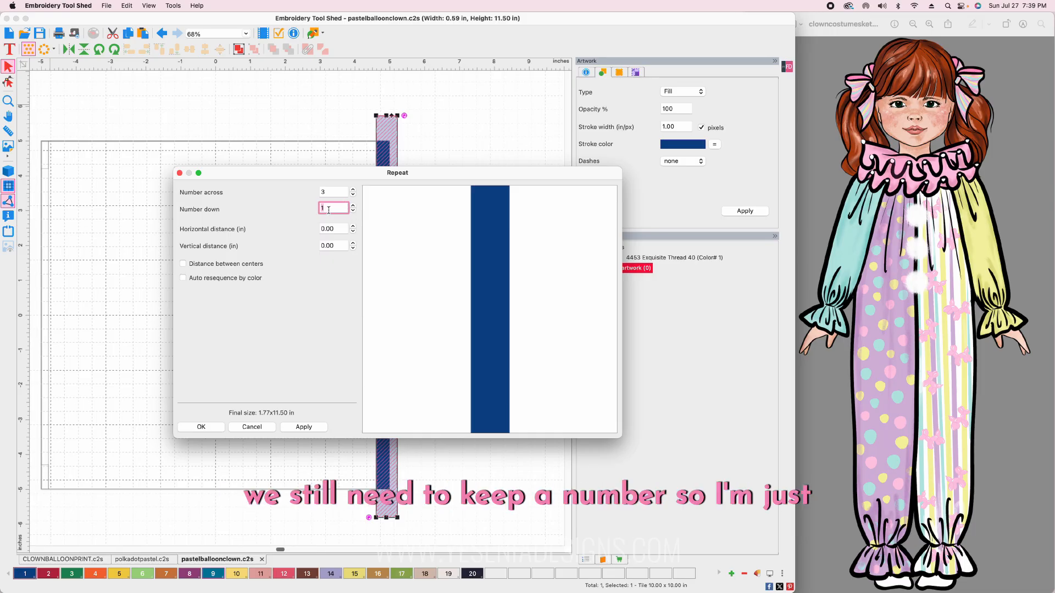
pyautogui.click(353, 189)
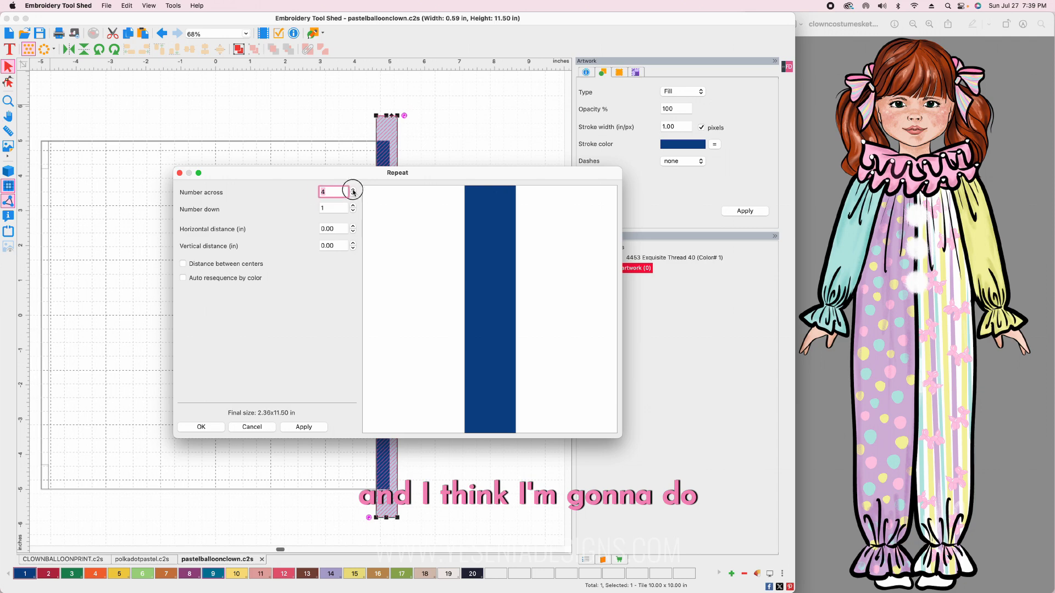
pyautogui.click(353, 190)
pyautogui.click(353, 189)
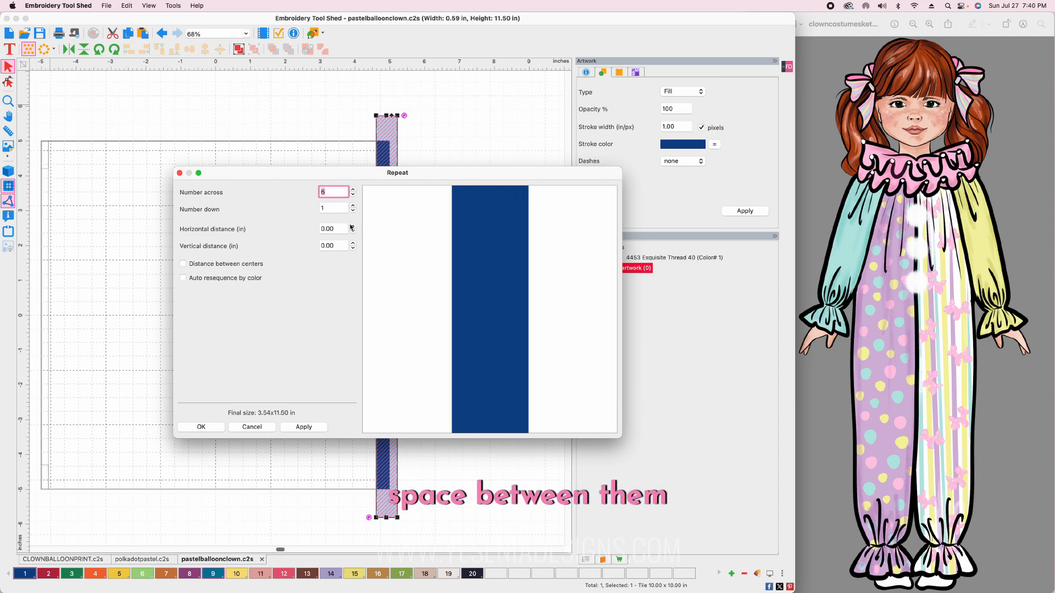
# Set the horizontal distance between the repeated stripes to 0.74 in and apply the repeat
pyautogui.click(352, 226)
pyautogui.click(353, 226)
pyautogui.click(353, 227)
pyautogui.click(353, 226)
pyautogui.click(353, 227)
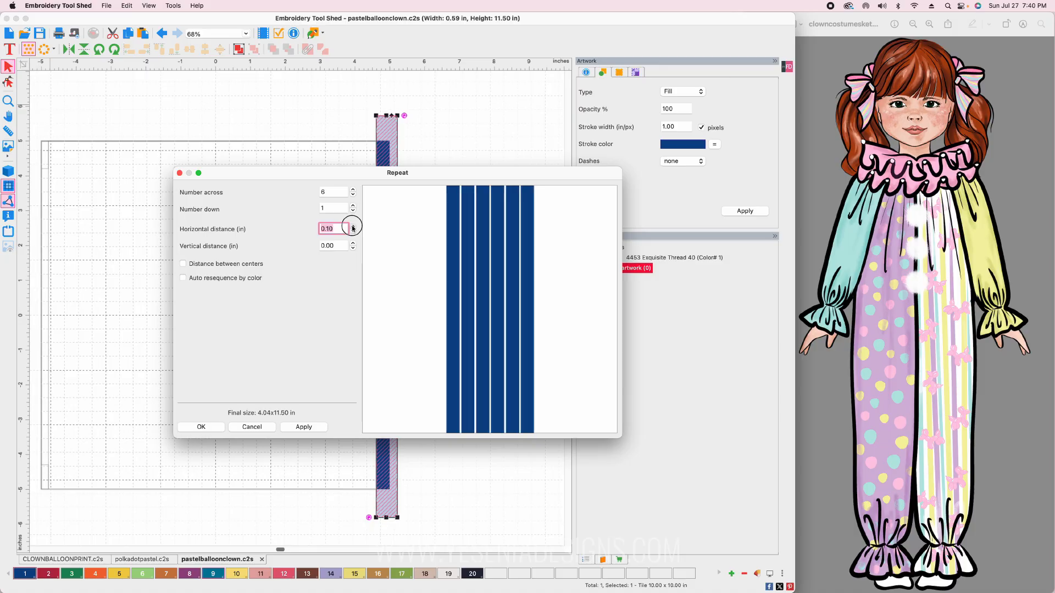
pyautogui.click(353, 226)
pyautogui.click(353, 226)
pyautogui.click(353, 226)
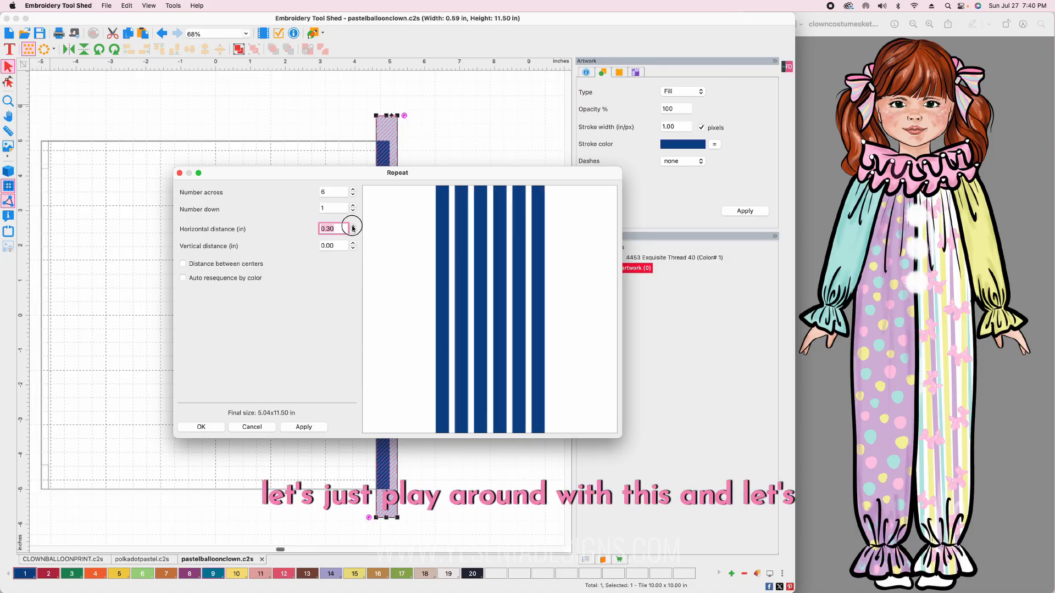
pyautogui.click(353, 227)
pyautogui.click(353, 226)
pyautogui.click(352, 227)
pyautogui.click(353, 226)
pyautogui.click(353, 227)
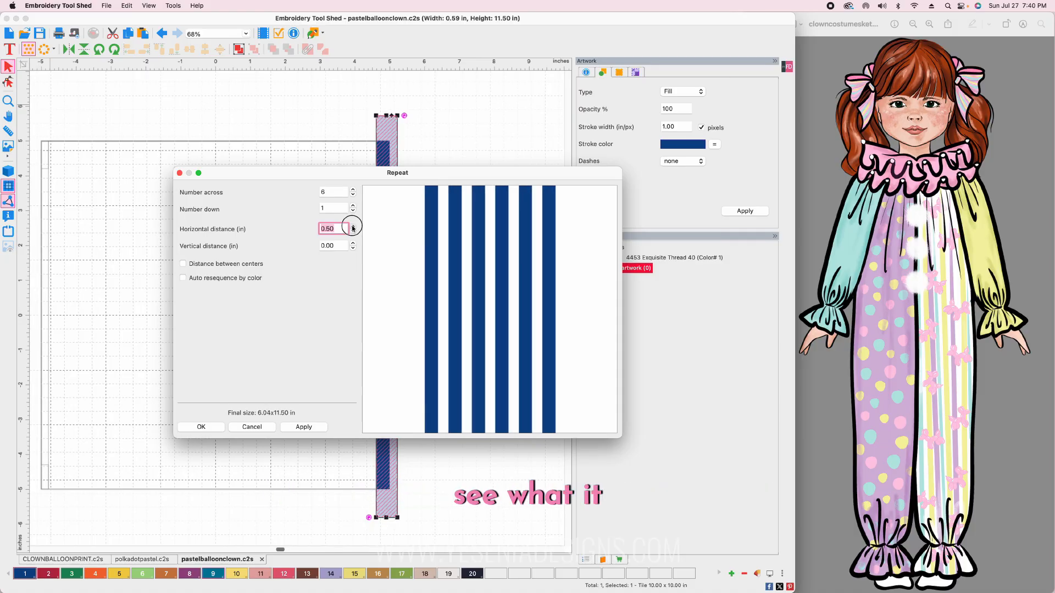
pyautogui.click(353, 226)
pyautogui.click(353, 227)
pyautogui.click(353, 227)
pyautogui.click(353, 226)
pyautogui.click(352, 226)
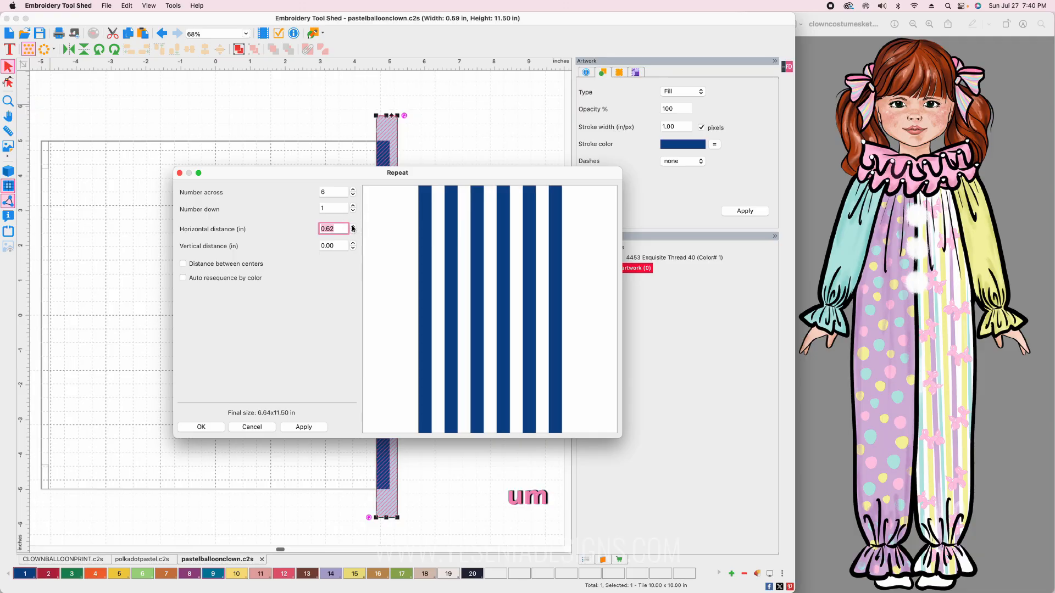
pyautogui.click(353, 226)
pyautogui.click(353, 226)
pyautogui.click(353, 226)
pyautogui.click(353, 227)
pyautogui.click(353, 226)
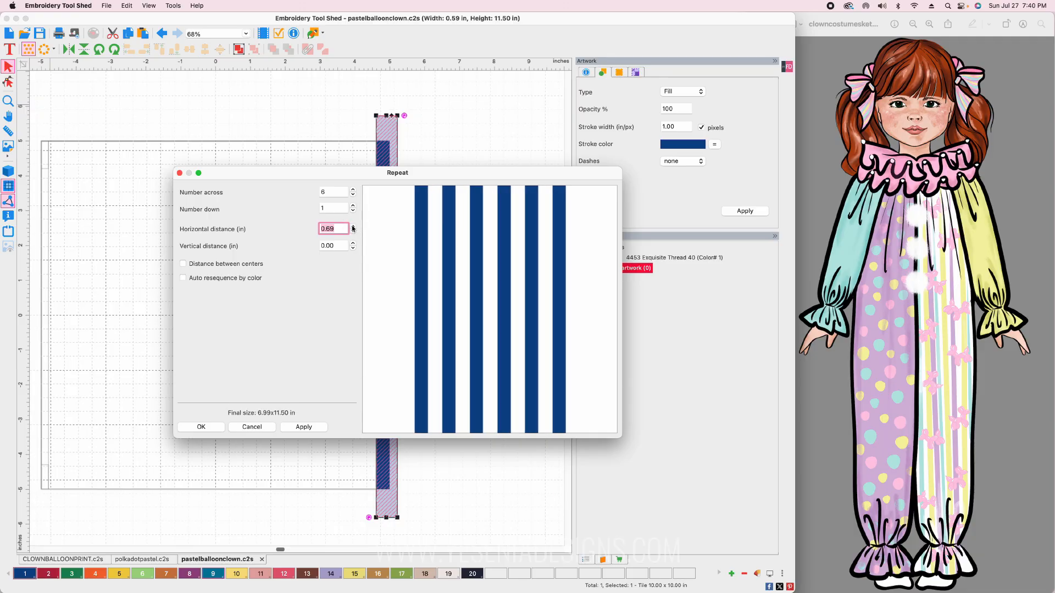
pyautogui.click(353, 226)
pyautogui.click(353, 226)
pyautogui.click(353, 226)
pyautogui.click(353, 226)
pyautogui.click(353, 227)
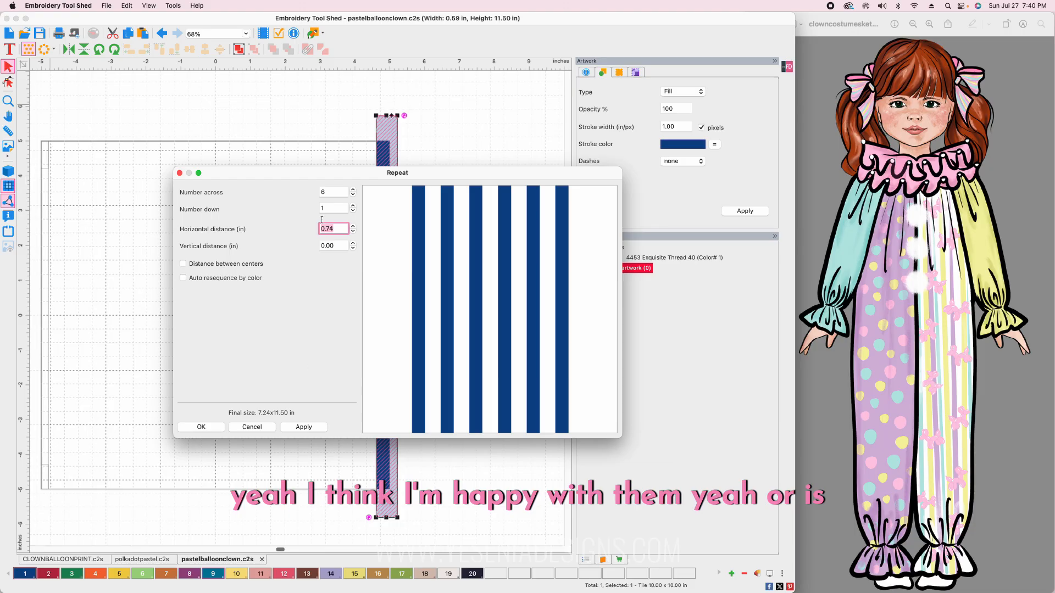
pyautogui.click(308, 429)
pyautogui.click(201, 430)
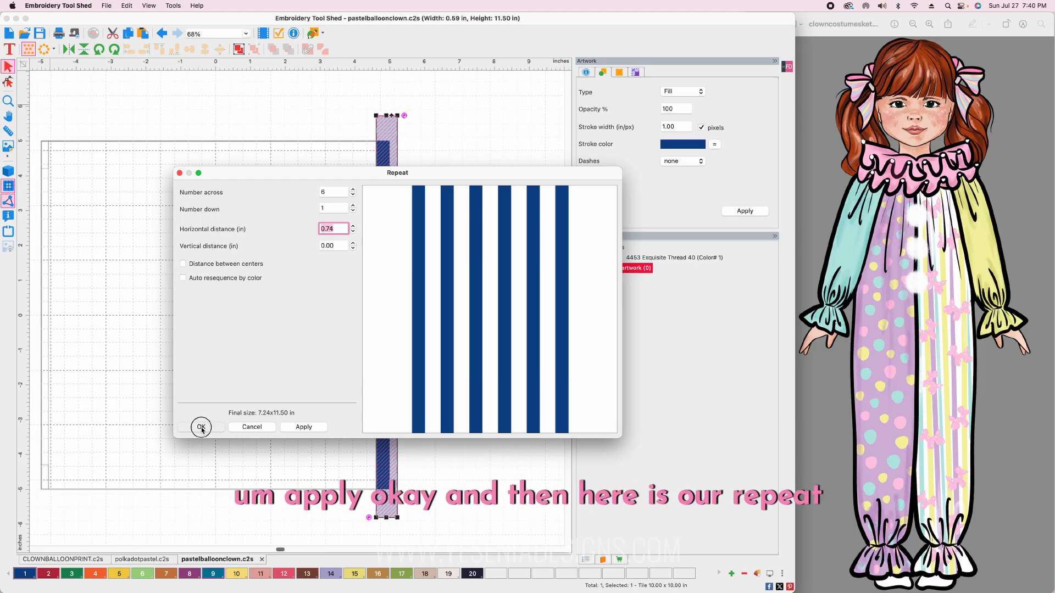
# Move the six stripes over the tile and enlarge them proportionally to about 9.28 by 14.73 in, keeping the last one across the right edge
pyautogui.moveTo(388, 317); pyautogui.dragTo(269, 314)
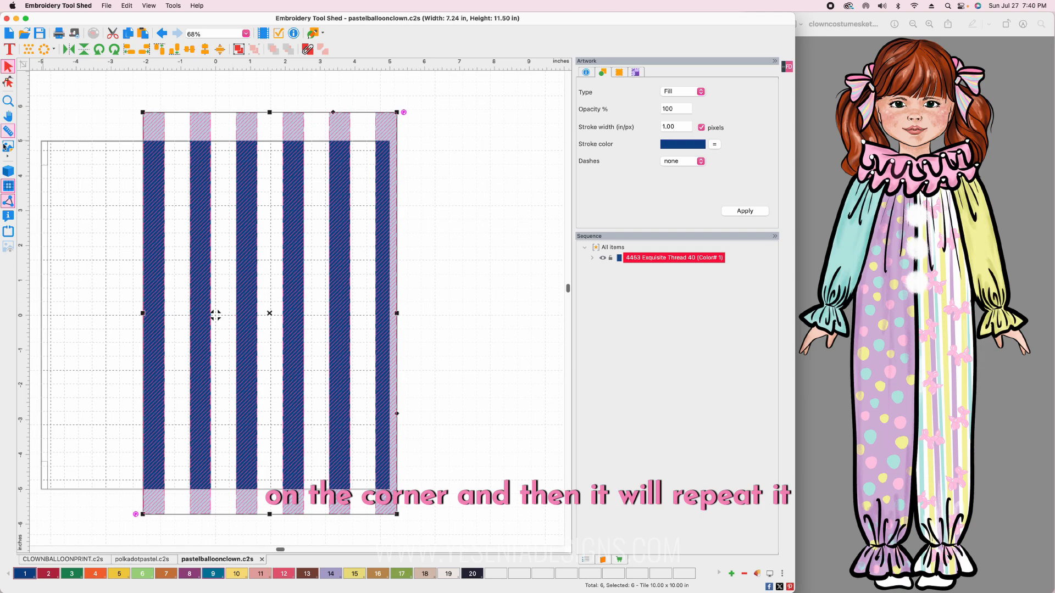
pyautogui.moveTo(143, 112); pyautogui.dragTo(13, 45)
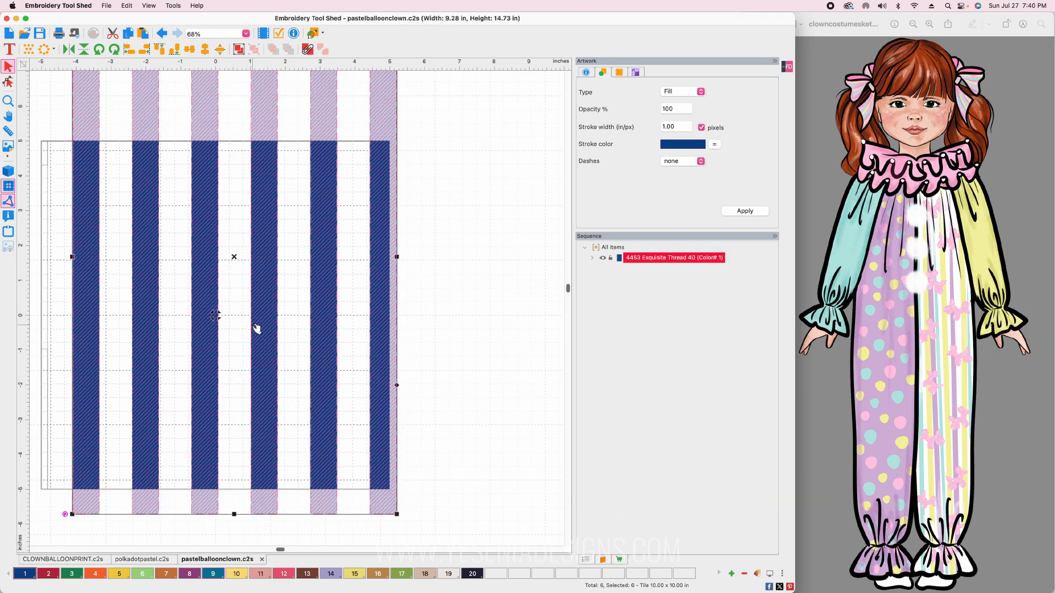
pyautogui.moveTo(236, 260); pyautogui.dragTo(242, 266)
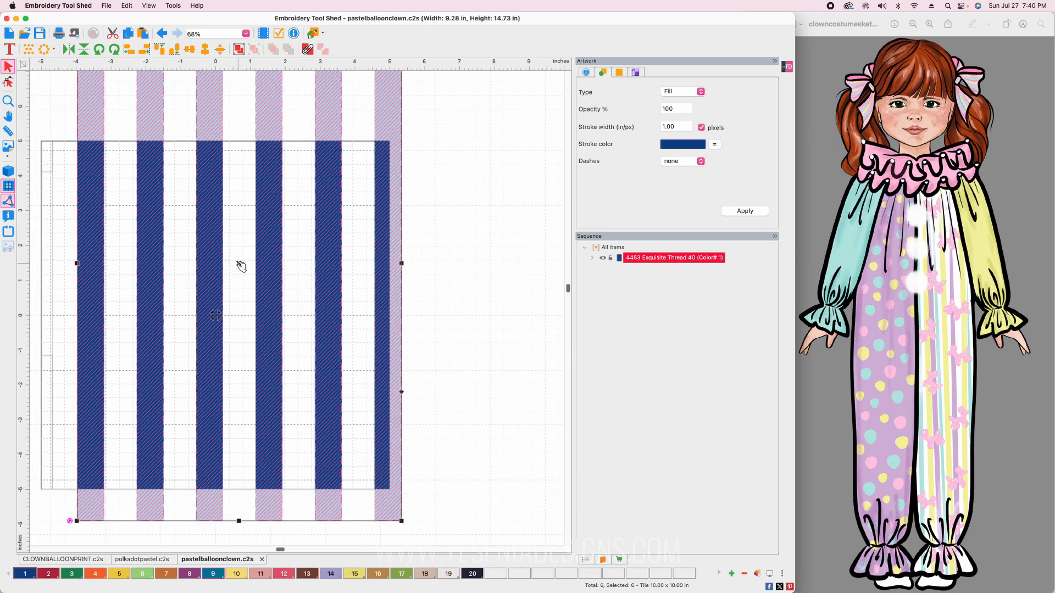
# Preview the striped pattern, examine its repeat at different zoom levels beside the tile, and return to the design
pyautogui.click(787, 66)
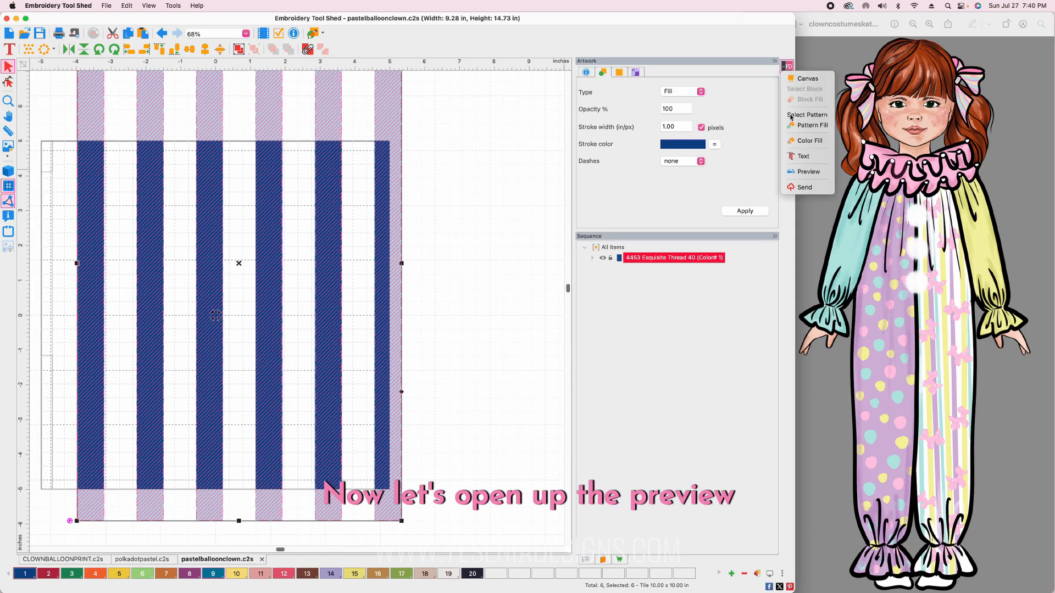
pyautogui.click(807, 172)
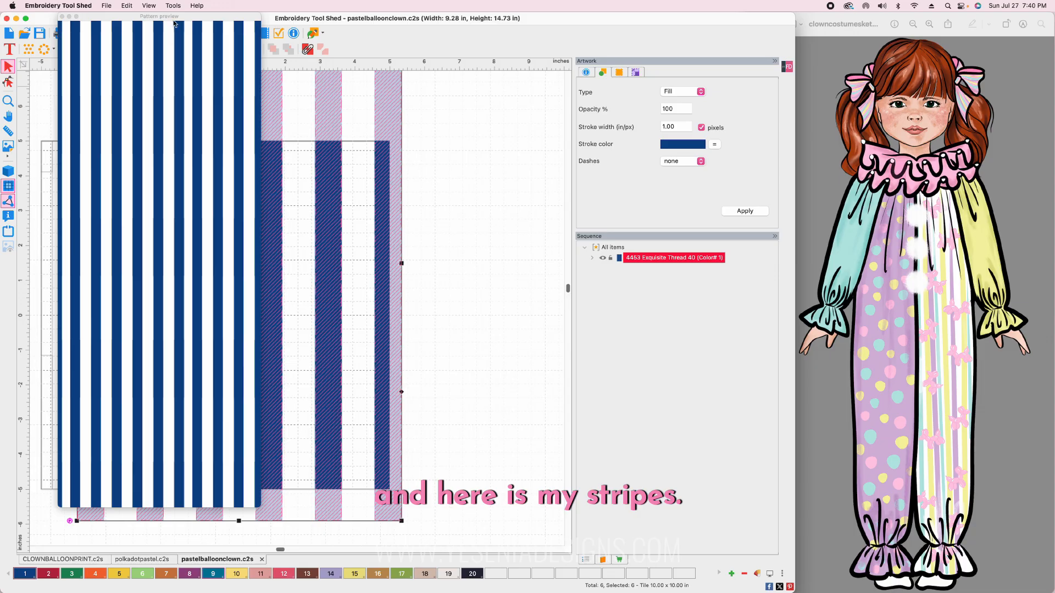
pyautogui.moveTo(174, 24); pyautogui.dragTo(595, 78)
pyautogui.scroll(-3, 585, 199)
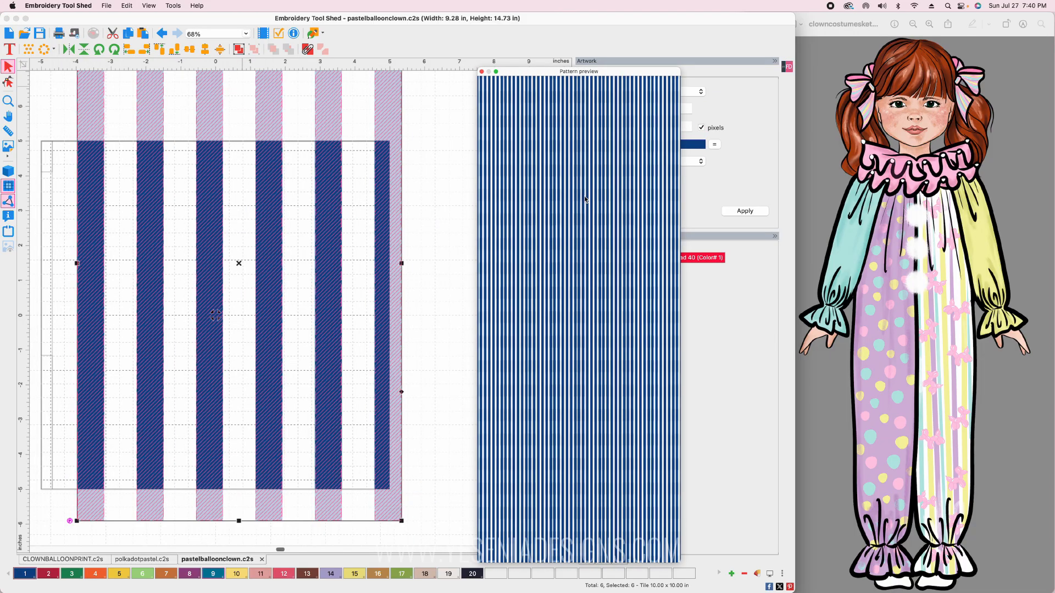
pyautogui.scroll(5, 585, 198)
pyautogui.scroll(-5, 585, 198)
pyautogui.scroll(5, 585, 198)
pyautogui.scroll(-3, 585, 198)
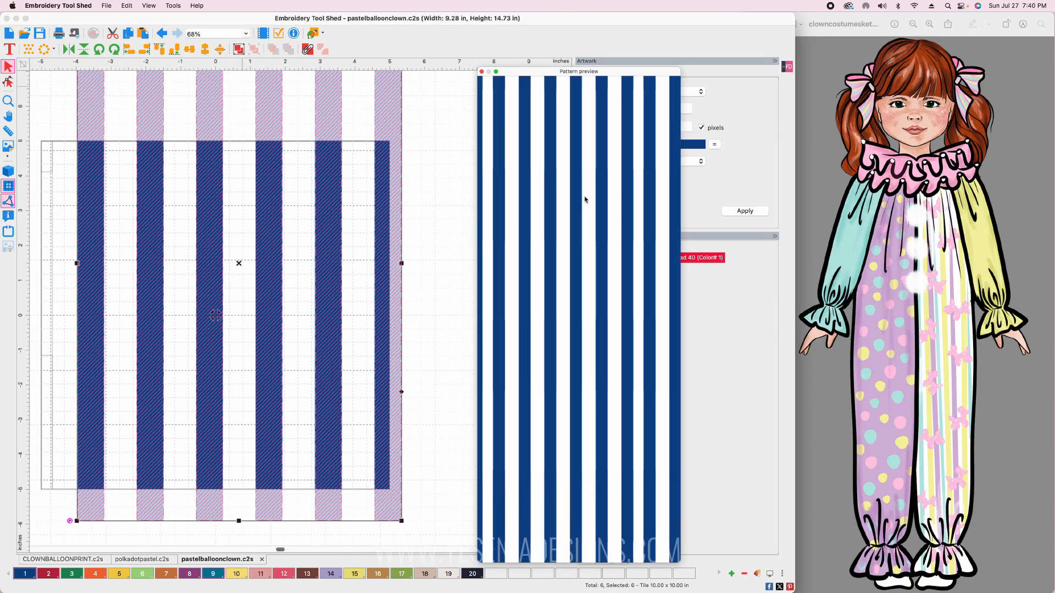
pyautogui.moveTo(583, 80); pyautogui.dragTo(618, 56)
pyautogui.click(414, 297)
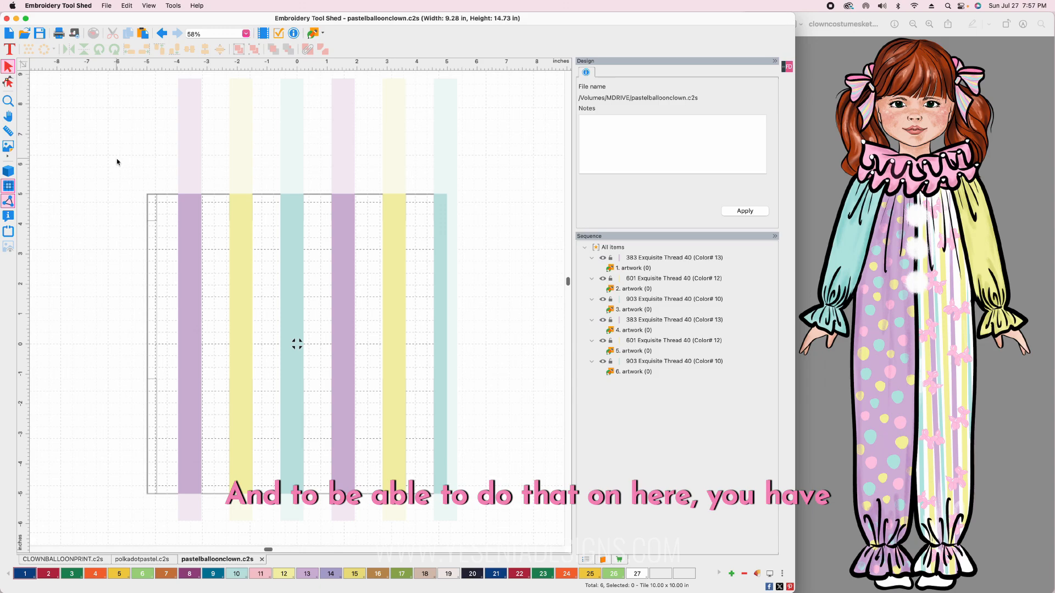
# Import the bitmap pinkballoon.png from the Desktop into the striped tile design
pyautogui.click(107, 6)
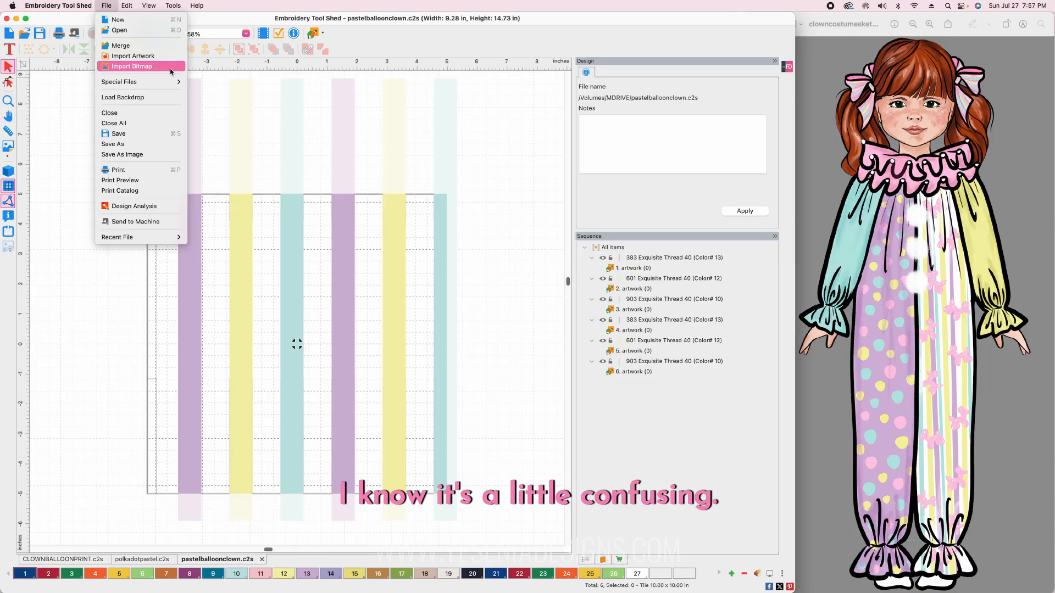
pyautogui.click(129, 67)
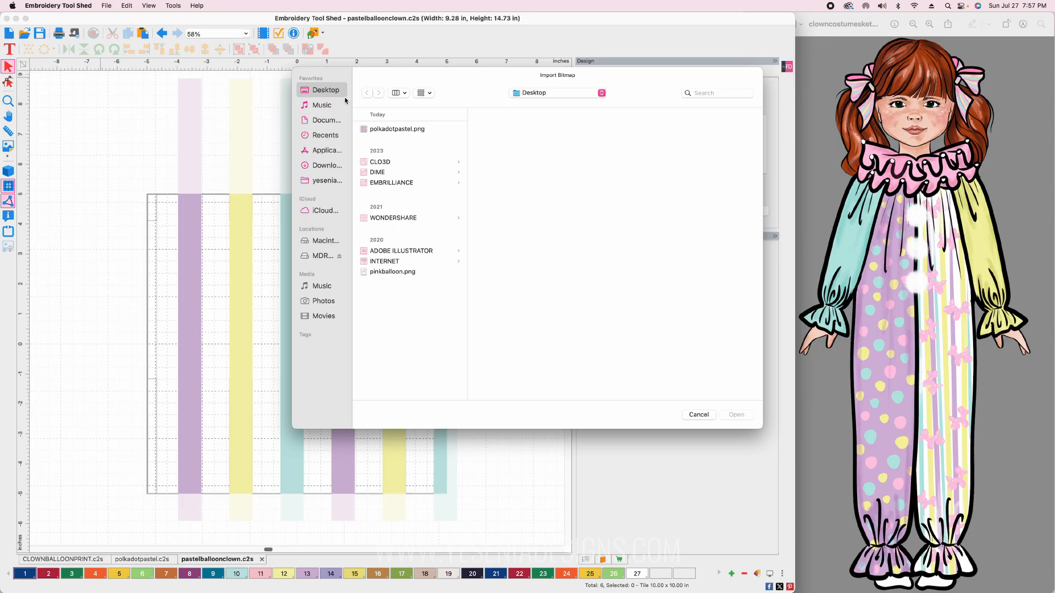
pyautogui.click(388, 273)
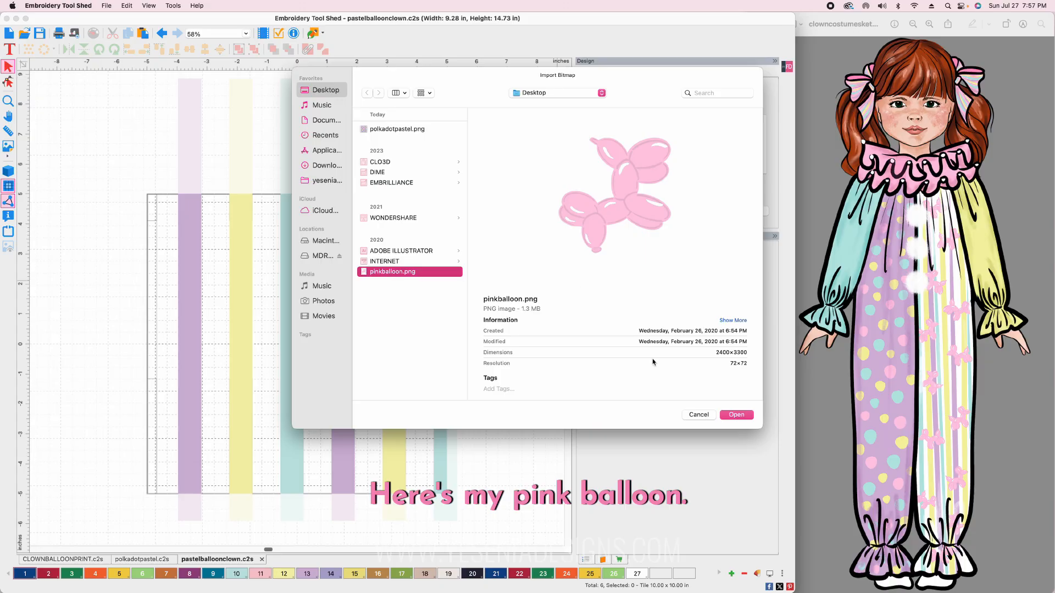
pyautogui.click(737, 415)
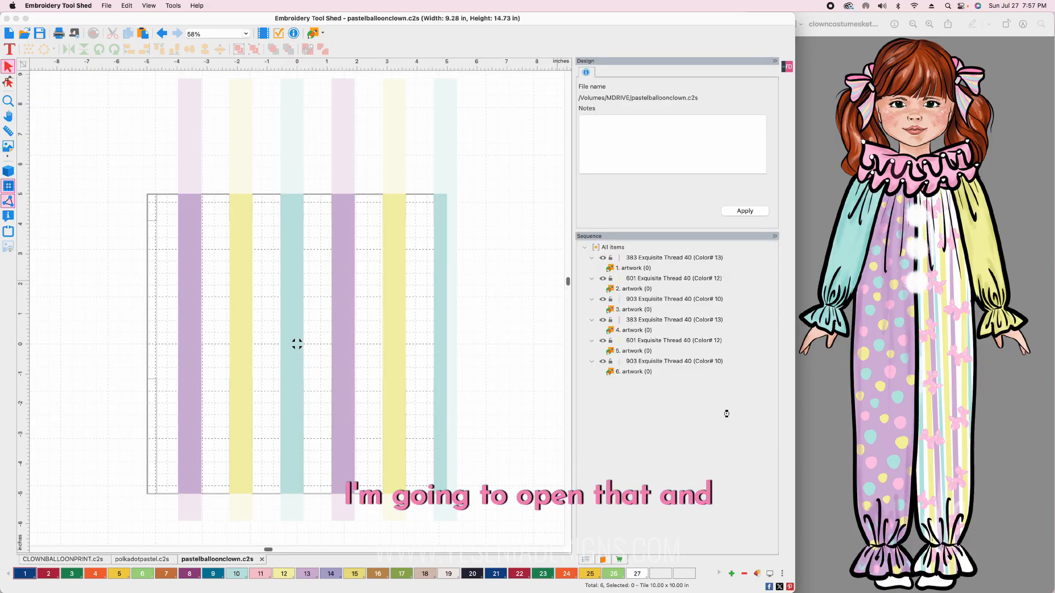
# Shrink the pink balloon dog proportionally to about 5.32 by 7.31 in and move it across the tile's right edge
pyautogui.moveTo(462, 82); pyautogui.dragTo(283, 328)
pyautogui.moveTo(189, 450); pyautogui.dragTo(305, 334)
pyautogui.moveTo(396, 419); pyautogui.dragTo(311, 311)
pyautogui.scroll(5, 388, 296)
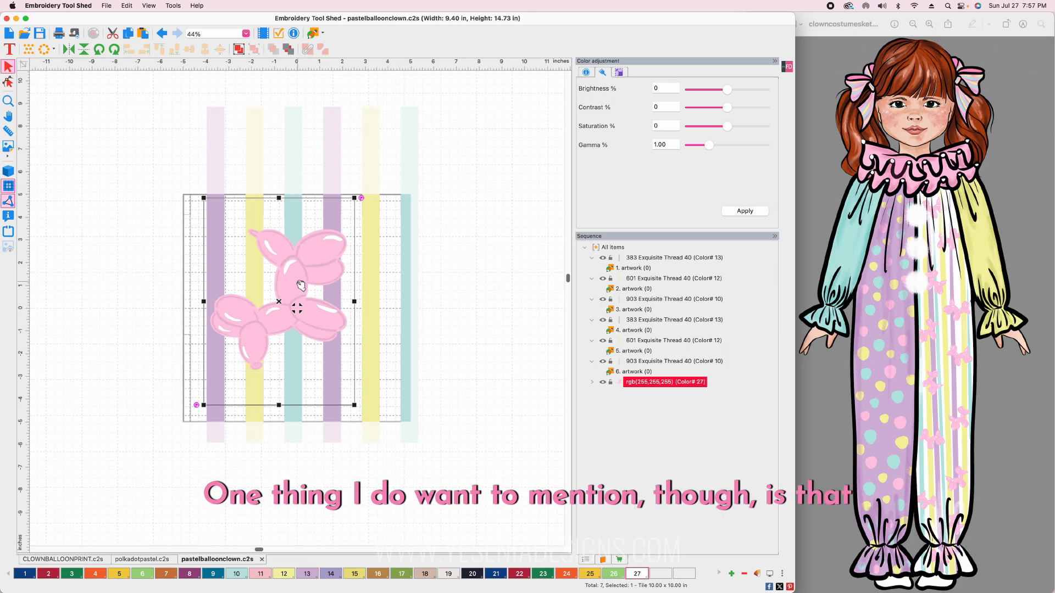
pyautogui.moveTo(355, 405); pyautogui.dragTo(326, 366)
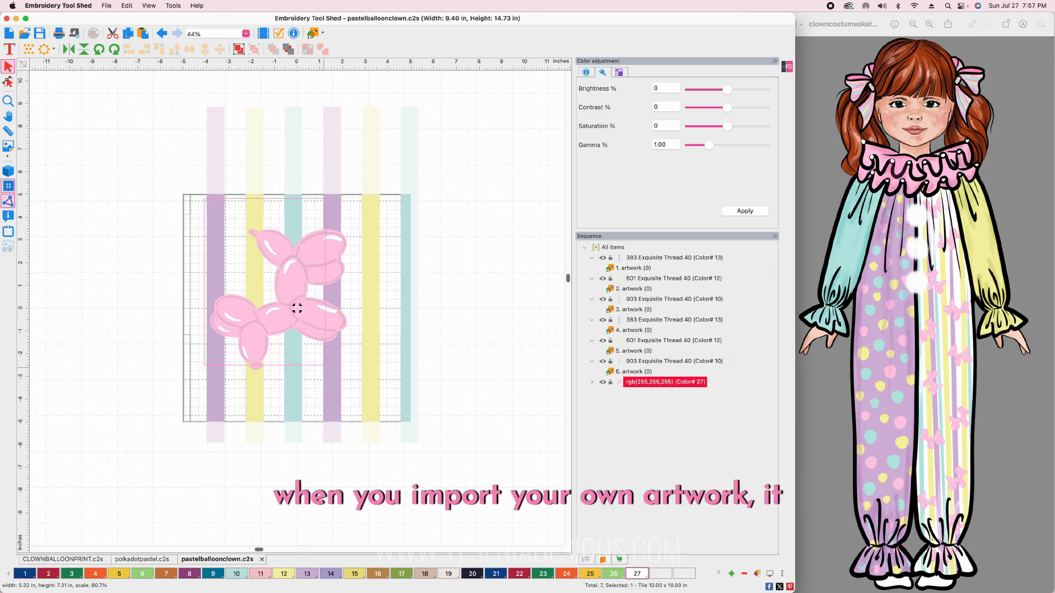
pyautogui.moveTo(271, 267); pyautogui.dragTo(411, 283)
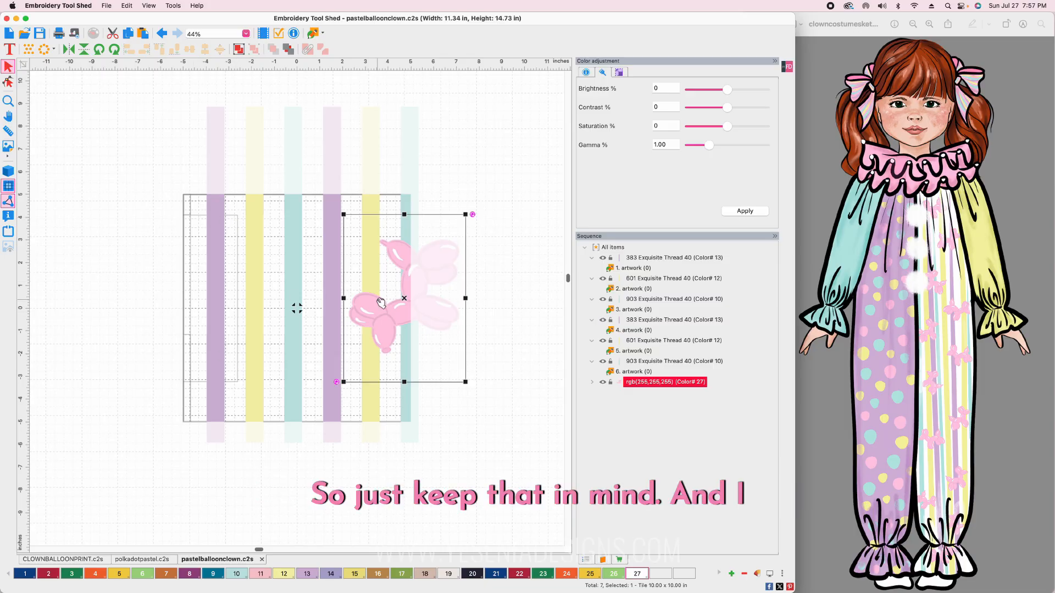
# Show the pattern preview beside the tile, shift the balloon dog slightly inward and down, and rotate it
pyautogui.click(787, 67)
pyautogui.click(803, 172)
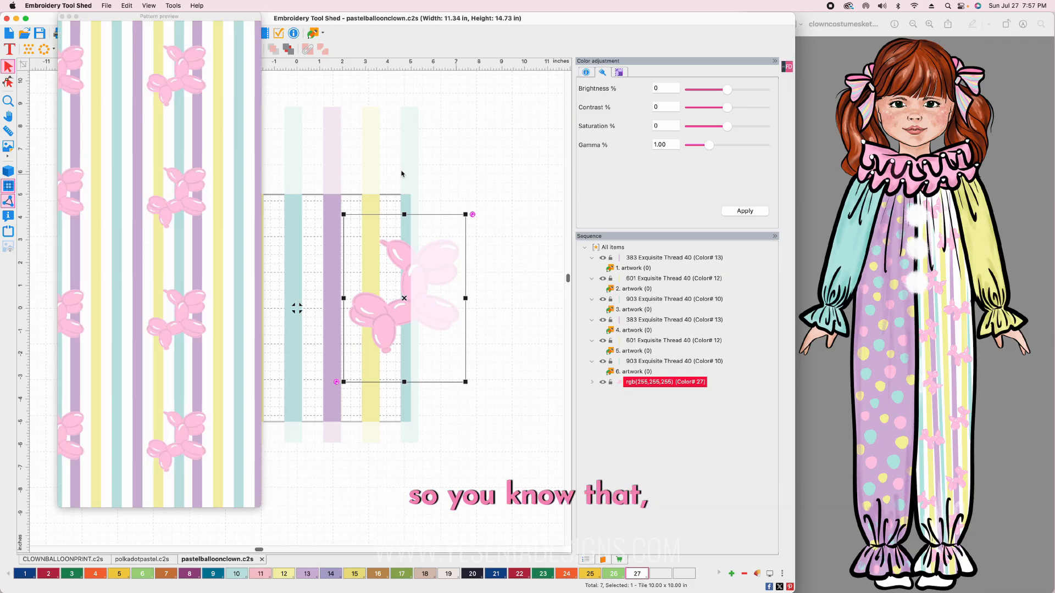
pyautogui.moveTo(163, 23); pyautogui.dragTo(625, 33)
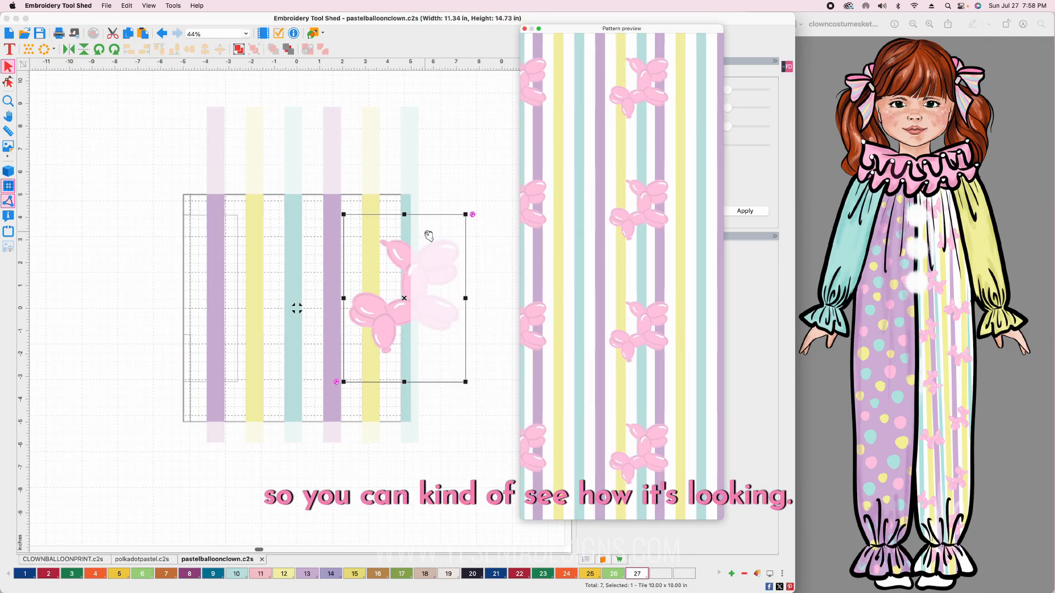
pyautogui.moveTo(411, 314)
pyautogui.mouseDown()
pyautogui.moveTo(342, 309)
pyautogui.moveTo(398, 306)
pyautogui.moveTo(407, 313)
pyautogui.moveTo(394, 323)
pyautogui.mouseUp()
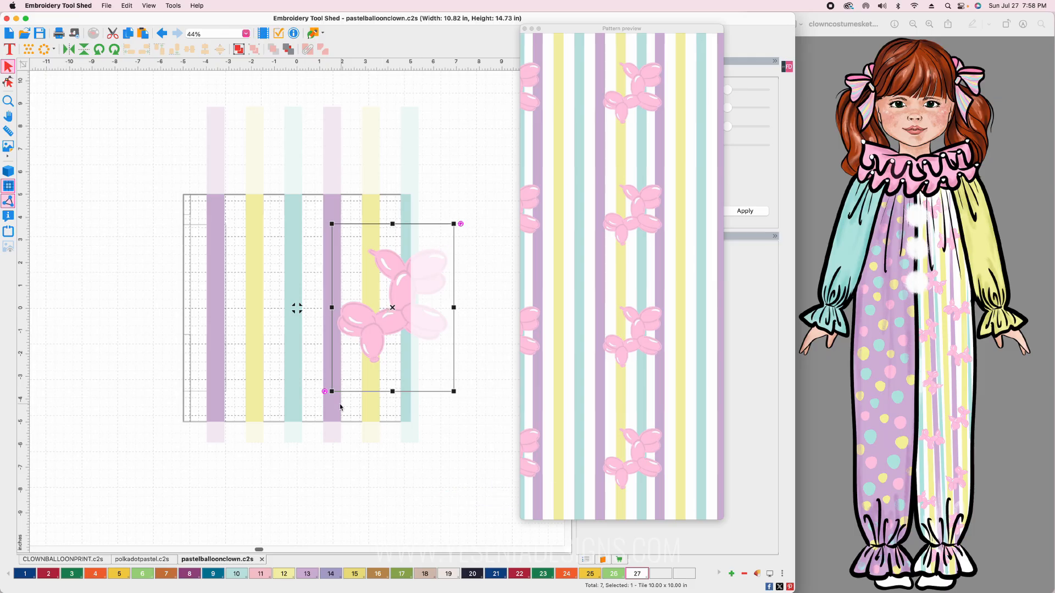
pyautogui.moveTo(323, 391); pyautogui.dragTo(312, 328)
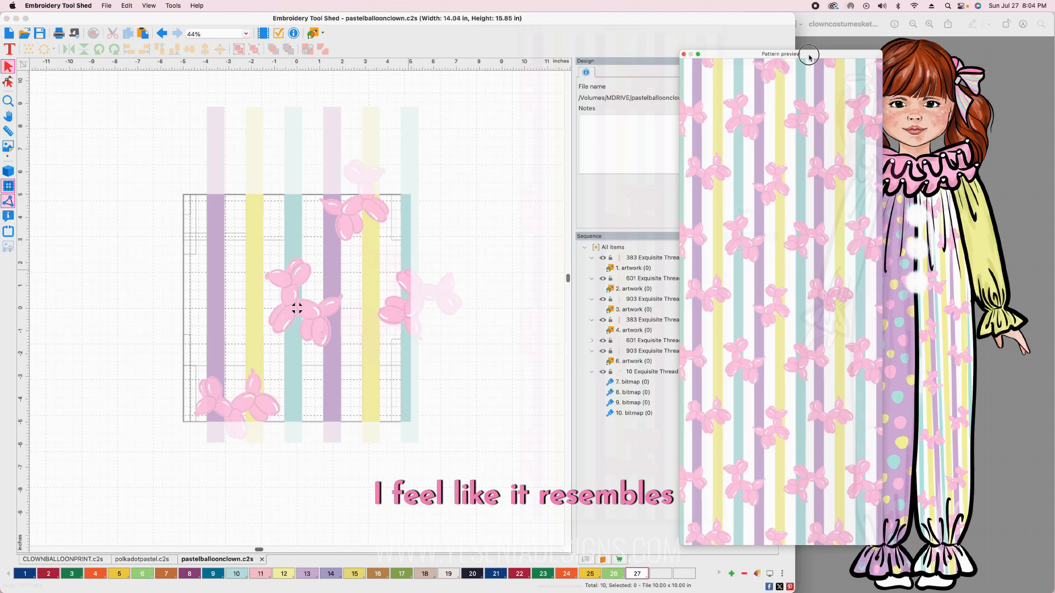
# Examine how the four balloon dogs repeat over the stripes in the pattern preview, and close the preview
pyautogui.moveTo(709, 48)
pyautogui.mouseDown()
pyautogui.moveTo(845, 70)
pyautogui.moveTo(830, 79)
pyautogui.mouseUp()
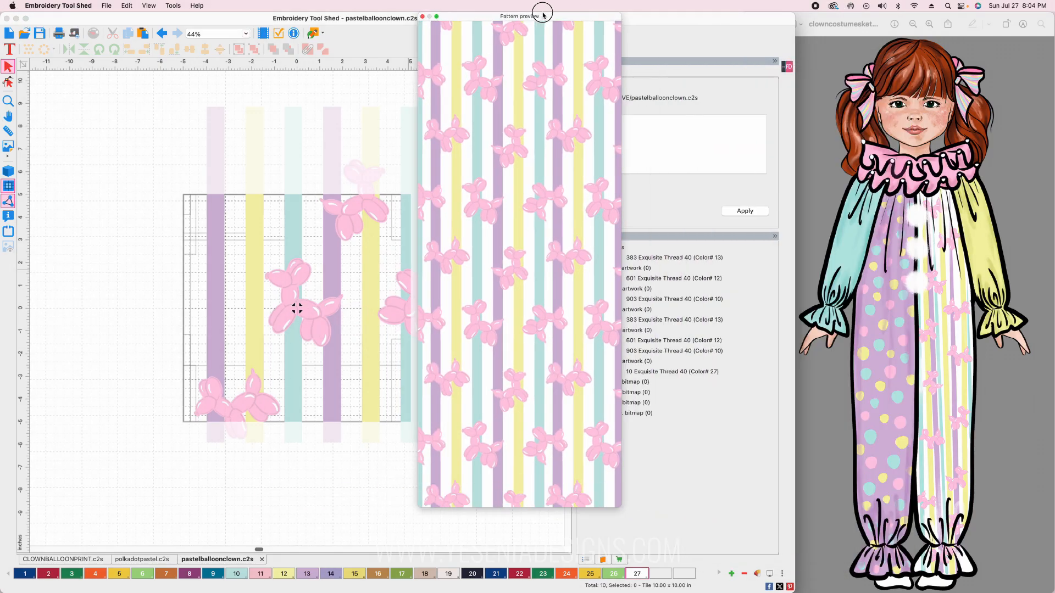
pyautogui.moveTo(537, 11)
pyautogui.mouseDown()
pyautogui.moveTo(506, 16)
pyautogui.moveTo(535, 31)
pyautogui.mouseUp()
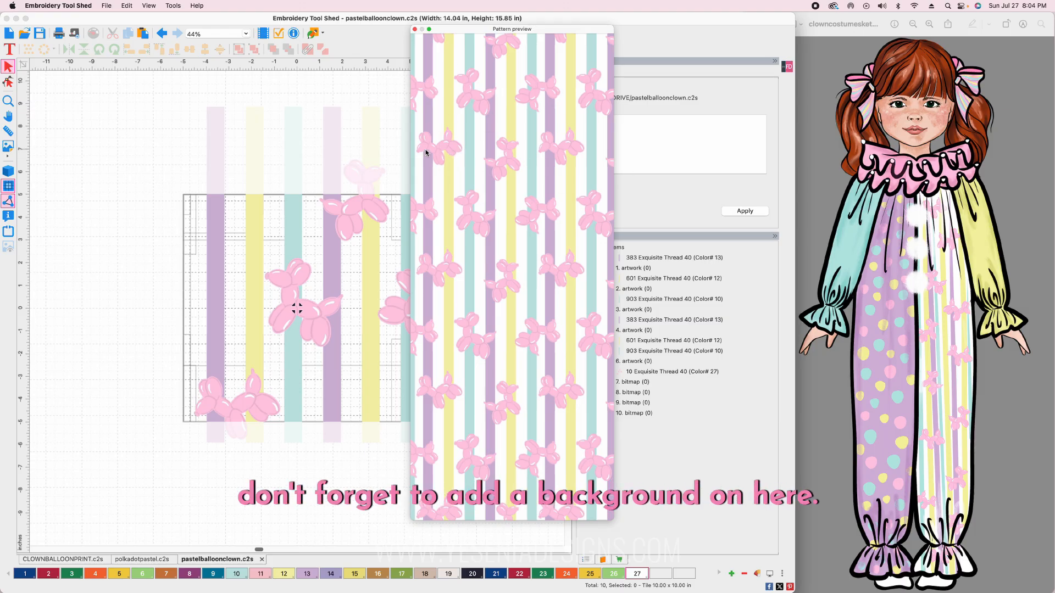
pyautogui.click(415, 29)
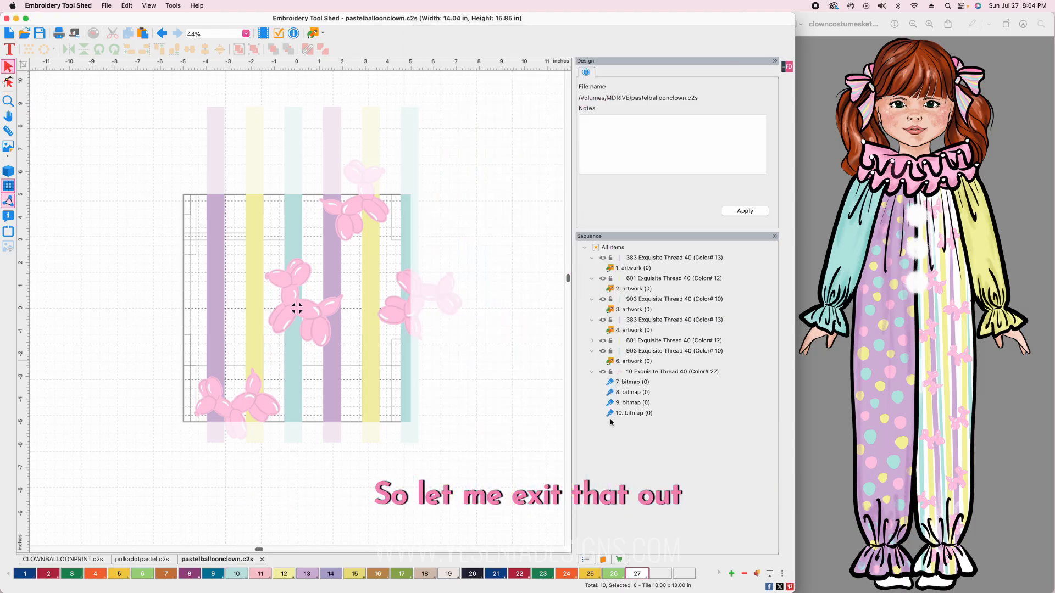
# Add a white Color Fill background, color 27, over the entire striped tile
pyautogui.click(787, 67)
pyautogui.click(798, 141)
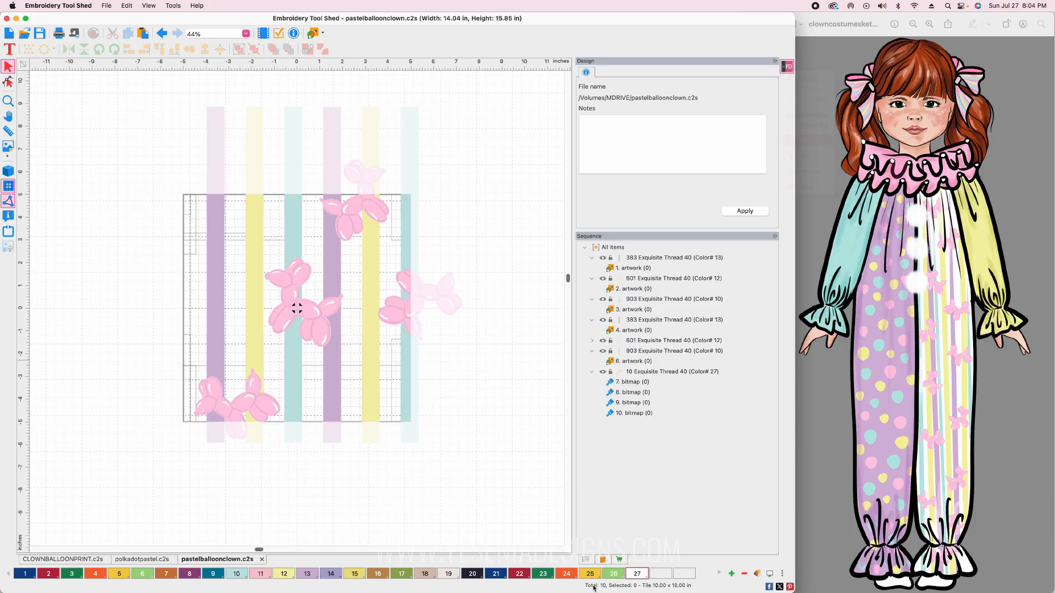
pyautogui.click(354, 275)
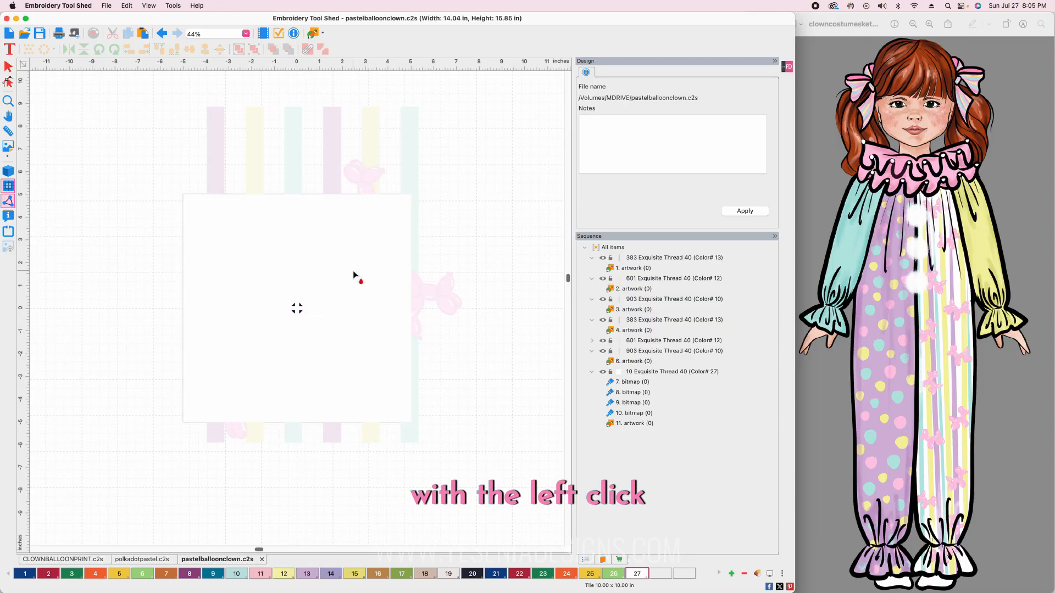
# Send the white background artwork to the back, behind the stripes and balloon dogs, and deselect it
pyautogui.click(644, 373)
pyautogui.click(635, 424)
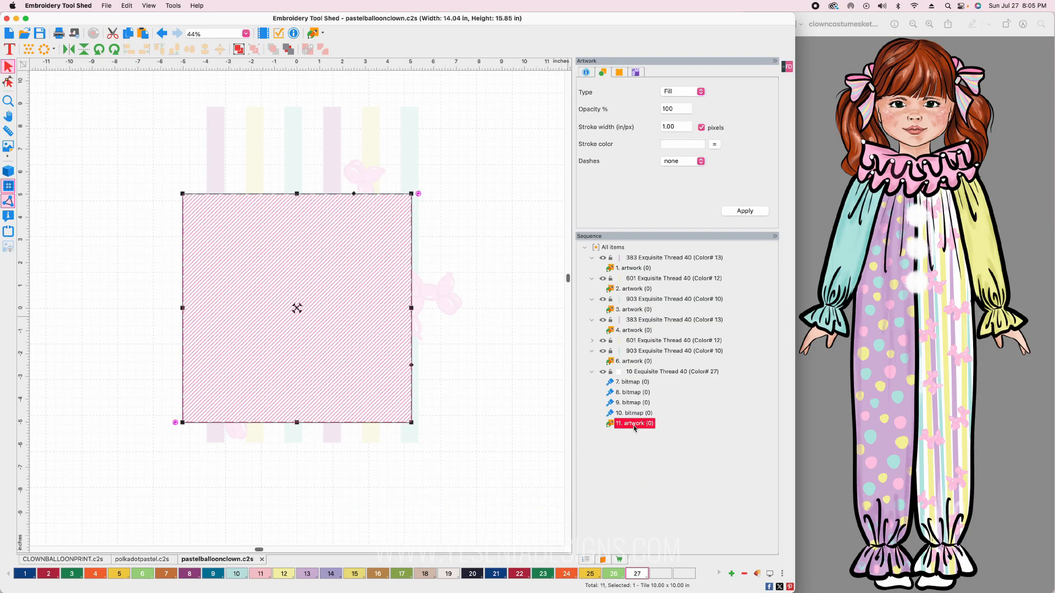
pyautogui.rightClick(640, 427)
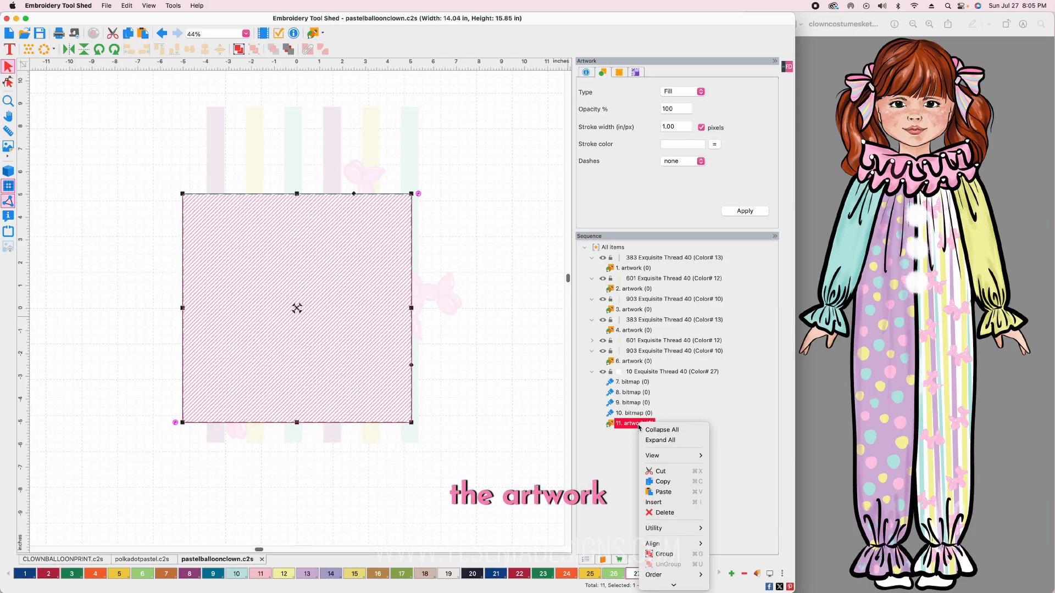
pyautogui.moveTo(681, 575)
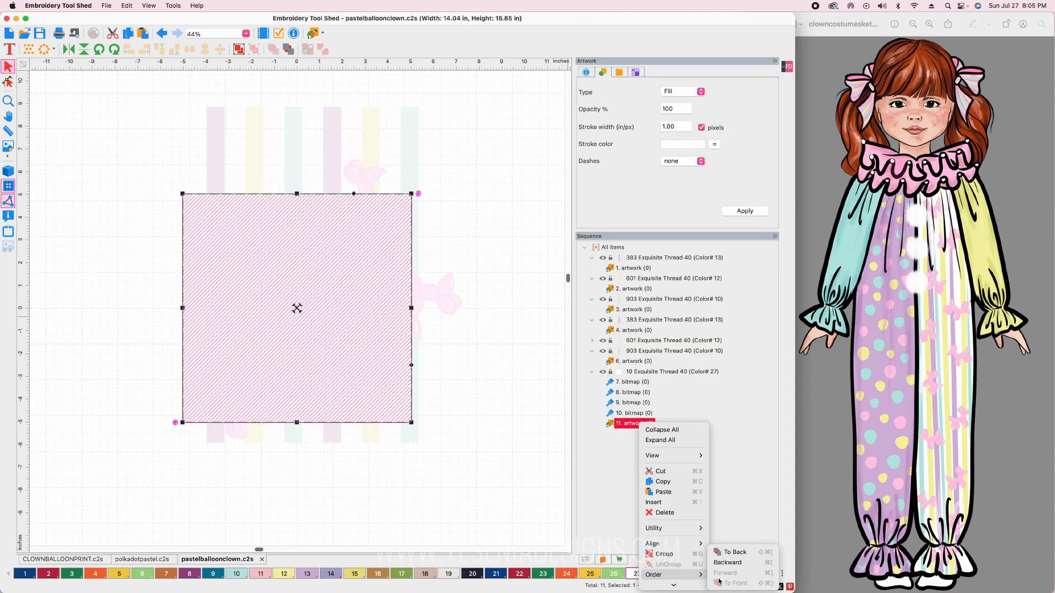
pyautogui.click(740, 553)
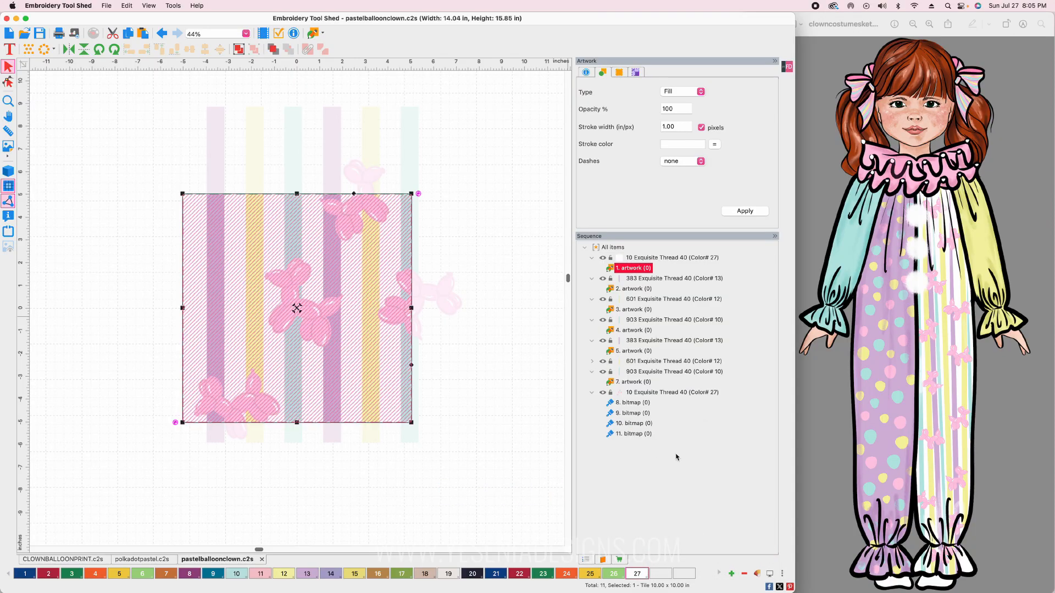
pyautogui.click(520, 153)
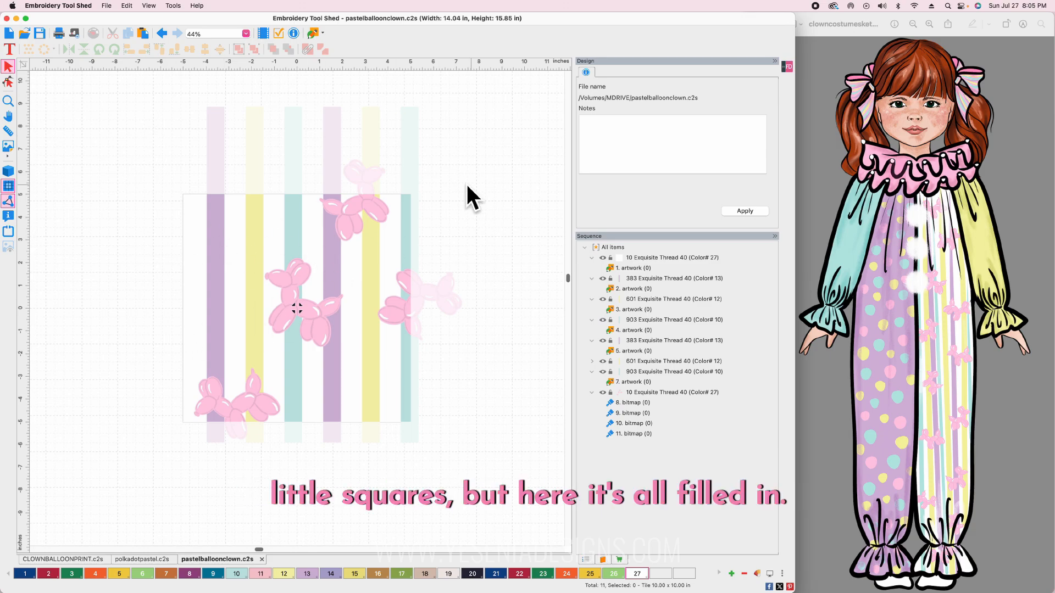
# Preview the repeating pattern with its white background and place the preview beside the tile
pyautogui.click(782, 68)
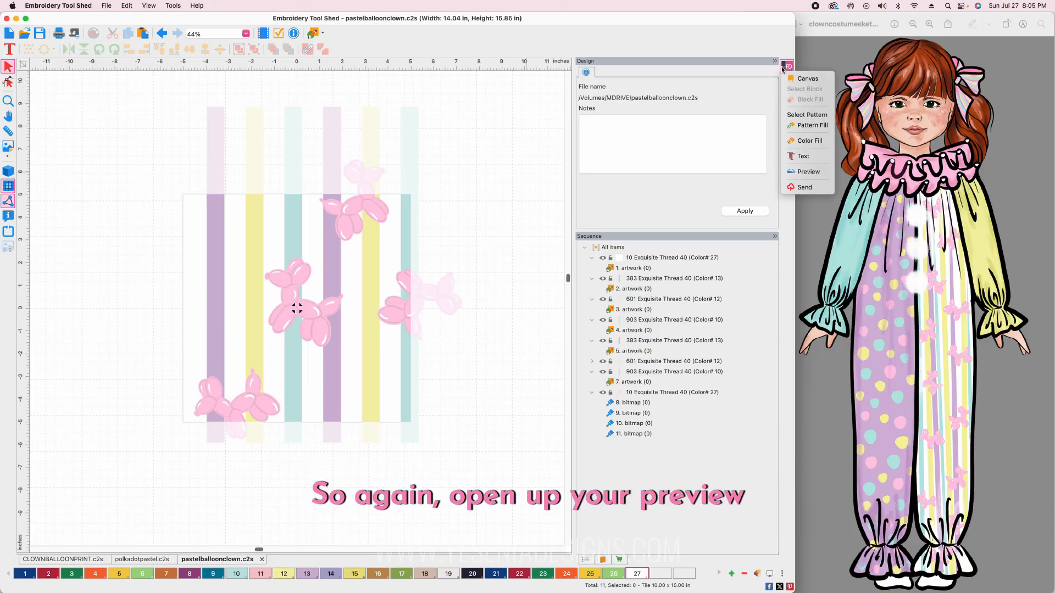
pyautogui.click(797, 170)
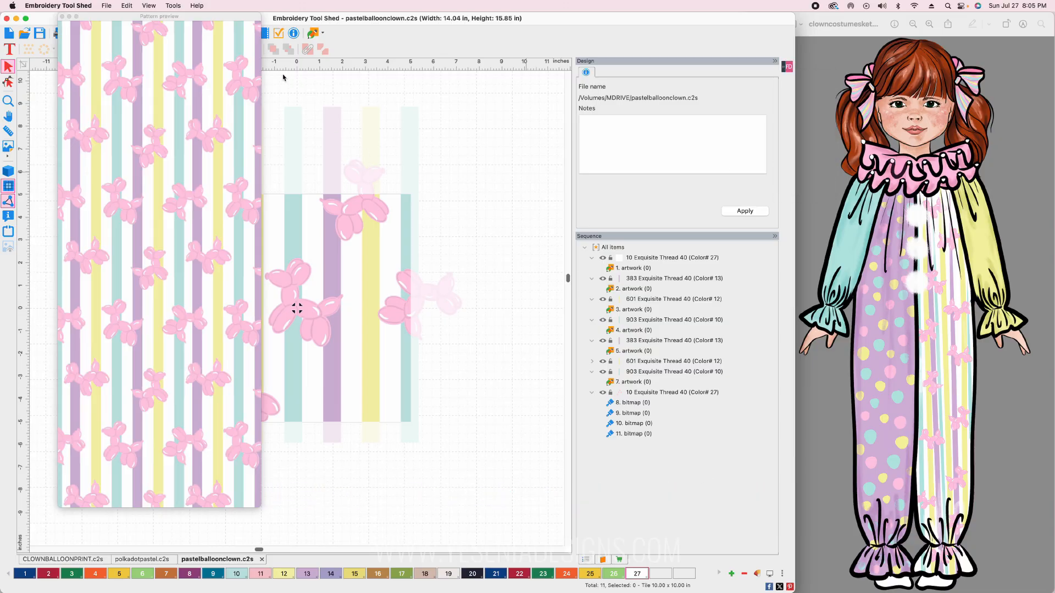
pyautogui.moveTo(196, 18); pyautogui.dragTo(638, 62)
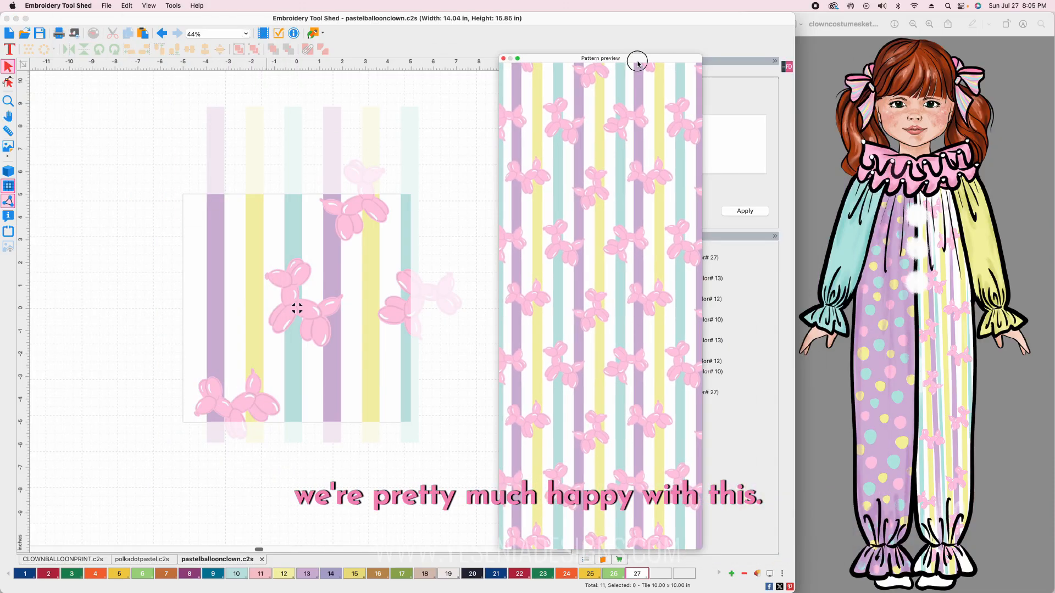
# Save the design and export the 10 by 10 in tile to the Desktop as pastelballoonclown.png
pyautogui.click(106, 6)
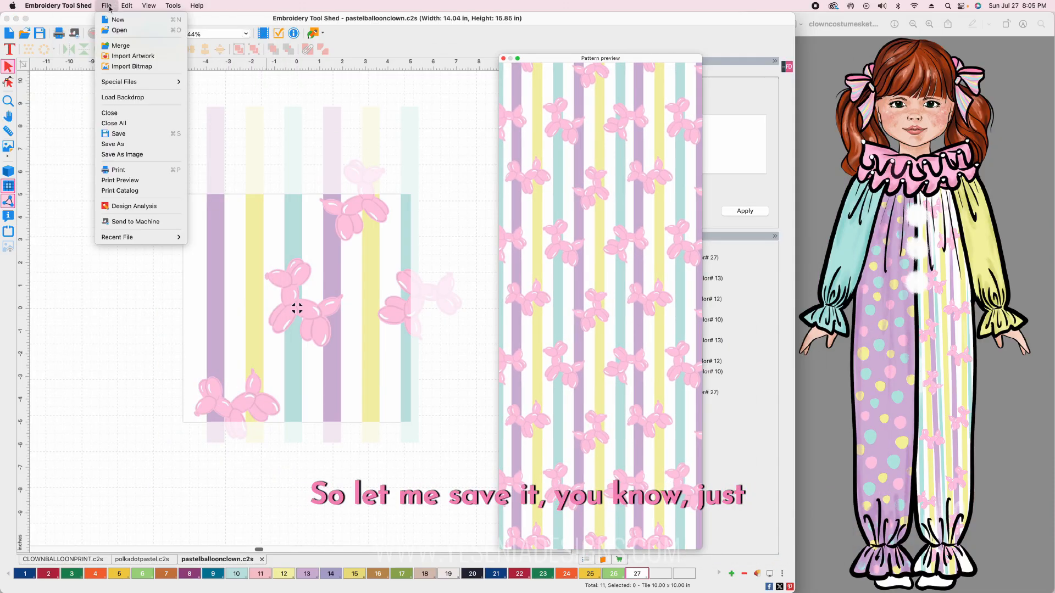
pyautogui.click(125, 133)
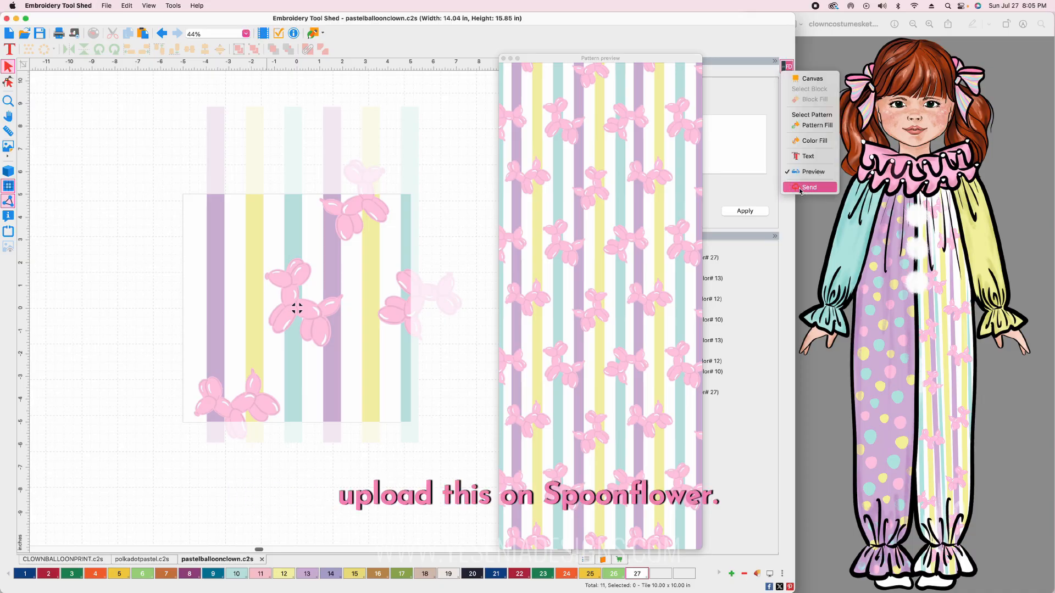
pyautogui.click(800, 188)
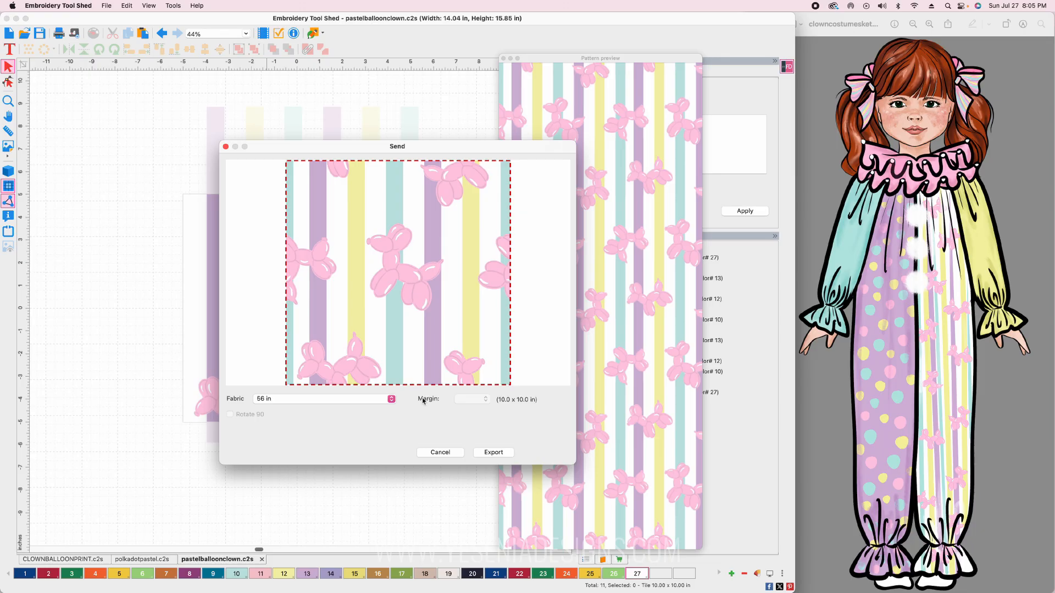
pyautogui.click(489, 452)
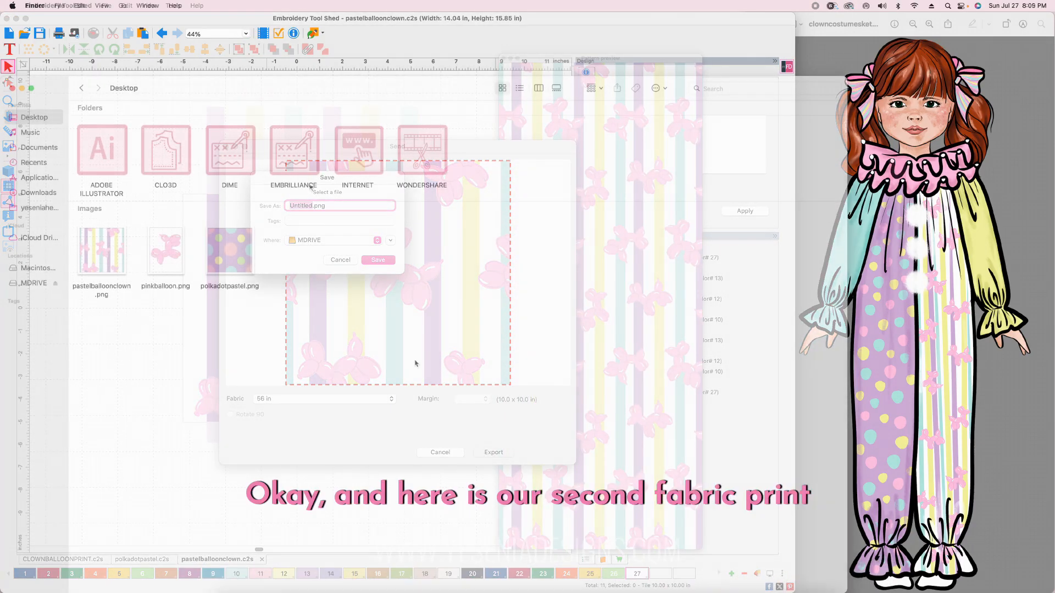
# Open the exported pastelballoonclown.png and arrange it beside polkadotpastel.png to view both fabric prints
pyautogui.doubleClick(120, 265)
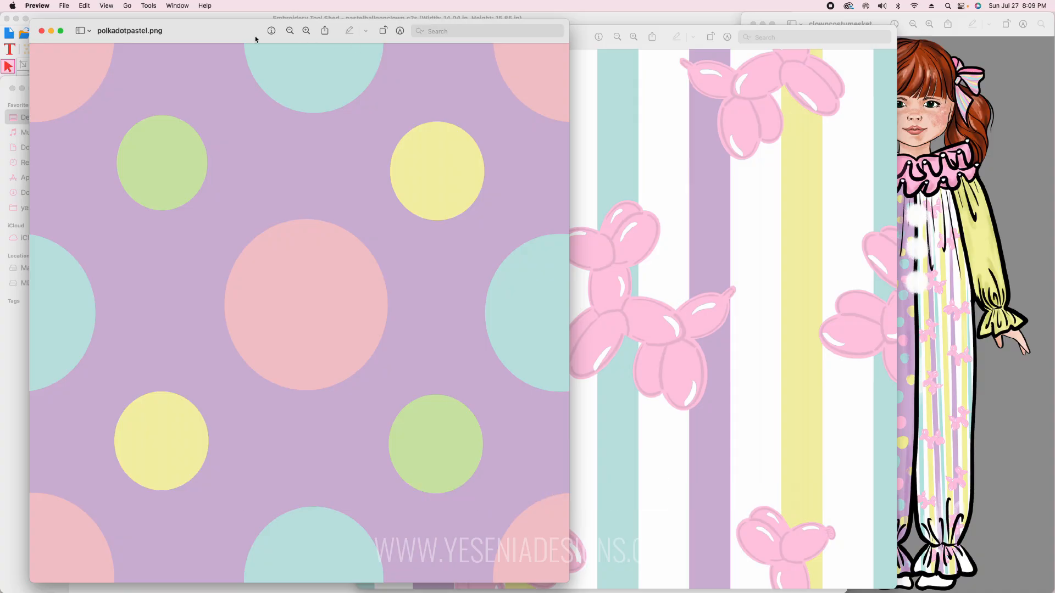
pyautogui.moveTo(256, 40); pyautogui.dragTo(229, 34)
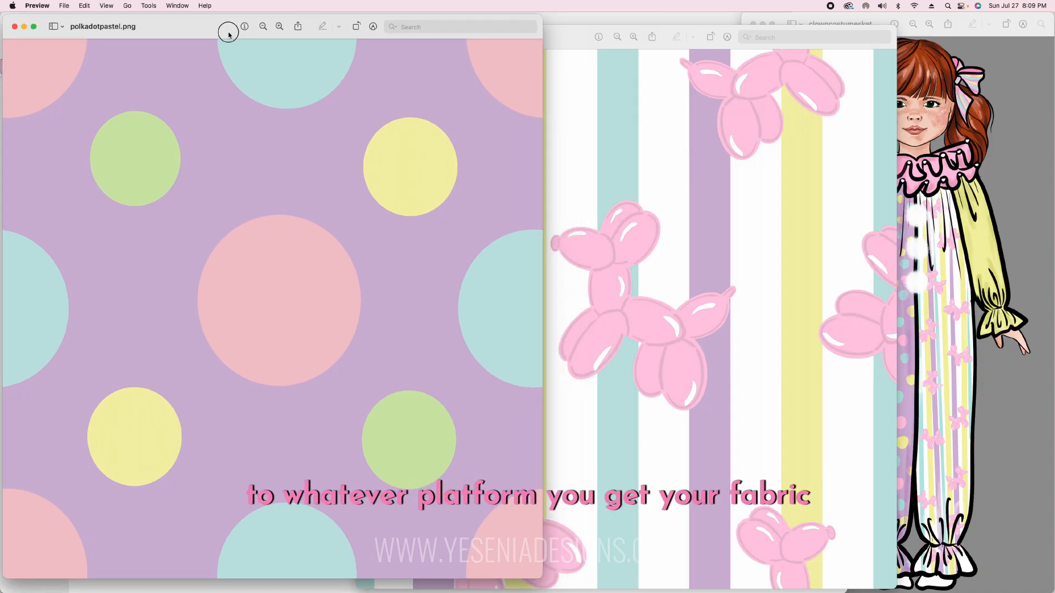
pyautogui.moveTo(560, 35); pyautogui.dragTo(697, 28)
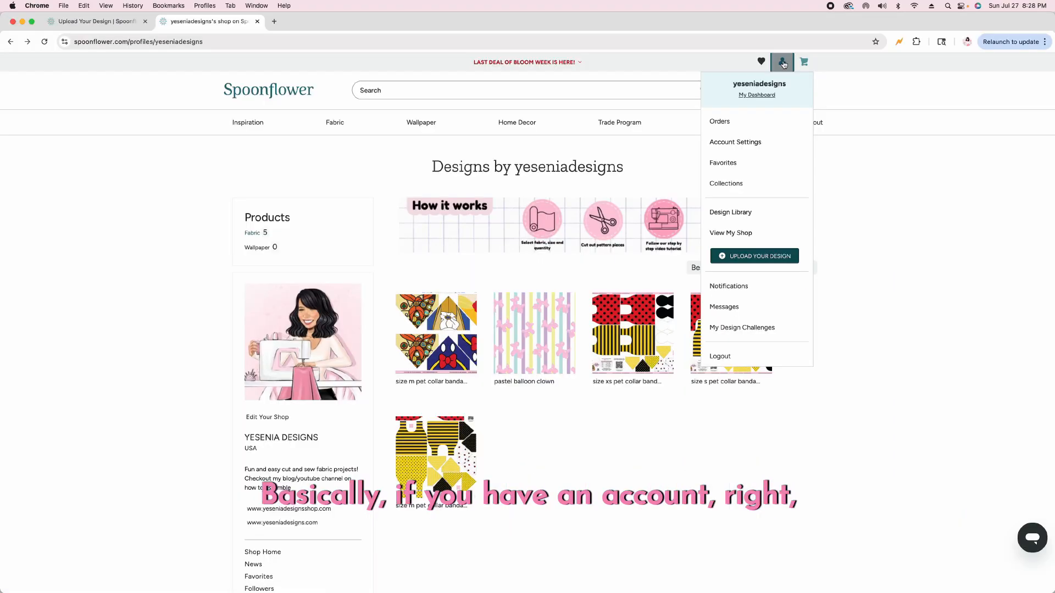
# Switch to Spoonflower in Chrome and start a design upload with polkadotpastel.png from the Desktop
pyautogui.click(765, 257)
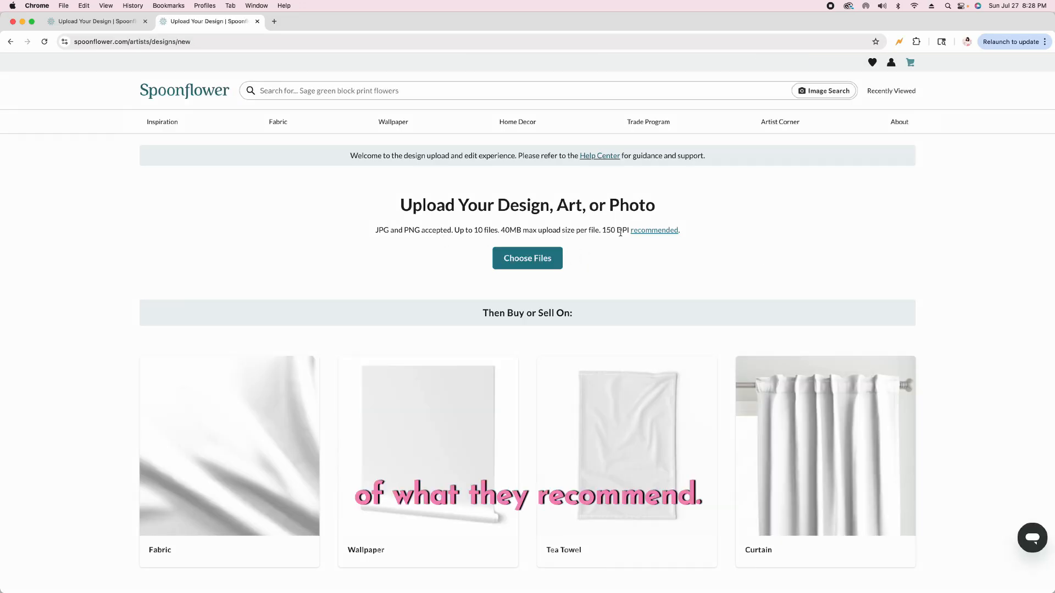
pyautogui.click(509, 260)
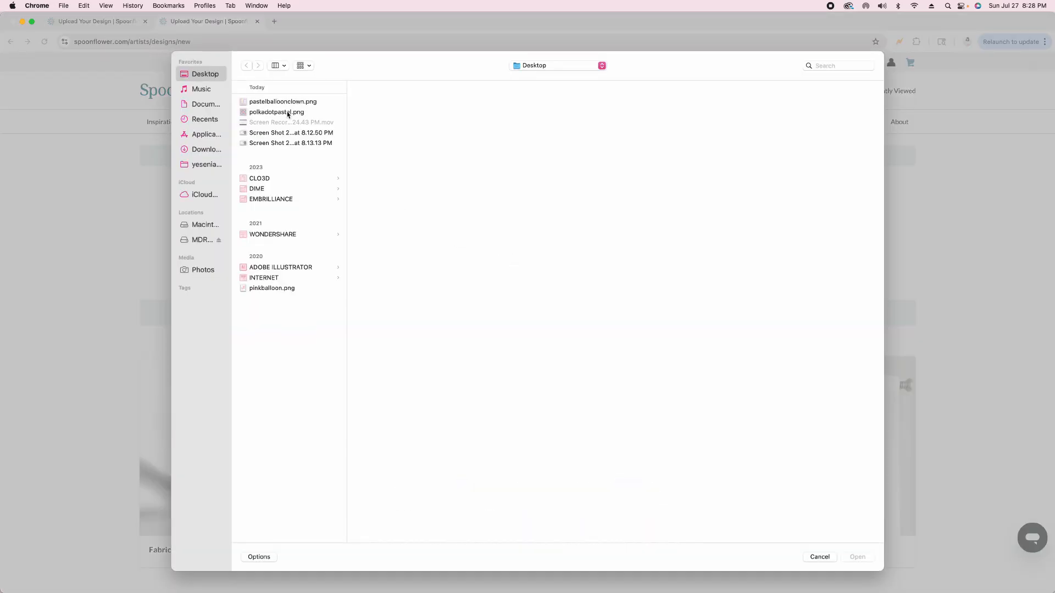
pyautogui.click(288, 113)
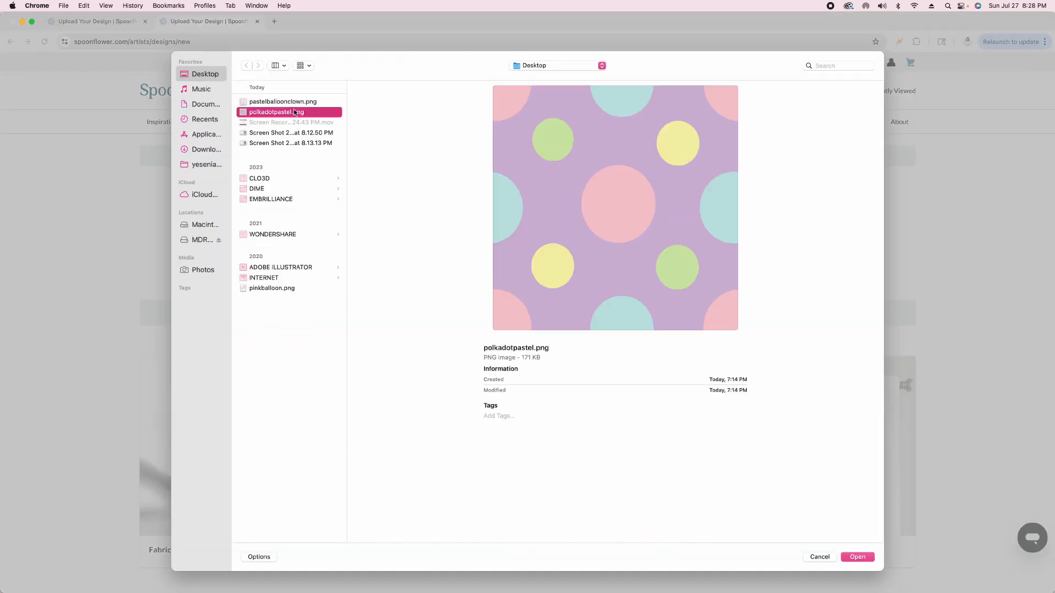
pyautogui.click(859, 557)
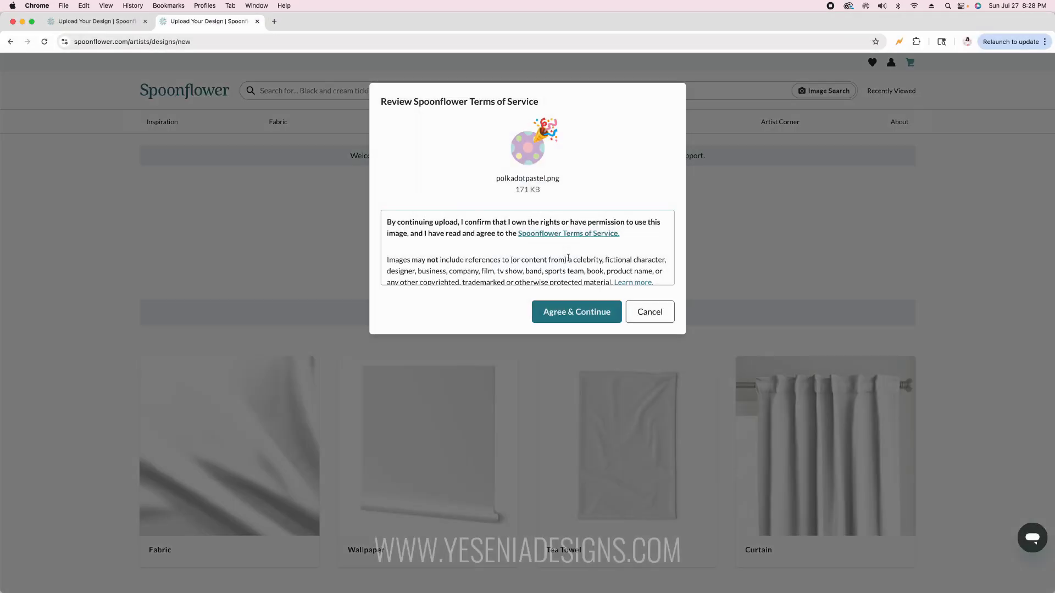
# Review the Spoonflower Terms of Service for polkadotpastel.png, agree to them and continue the upload
pyautogui.scroll(-1, 522, 230)
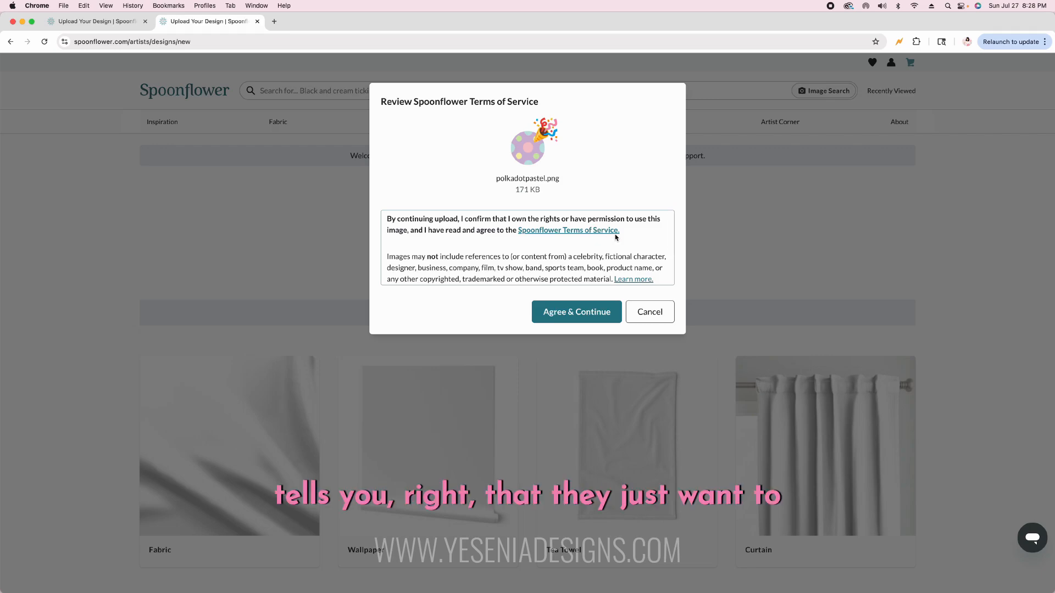
pyautogui.scroll(-2, 539, 242)
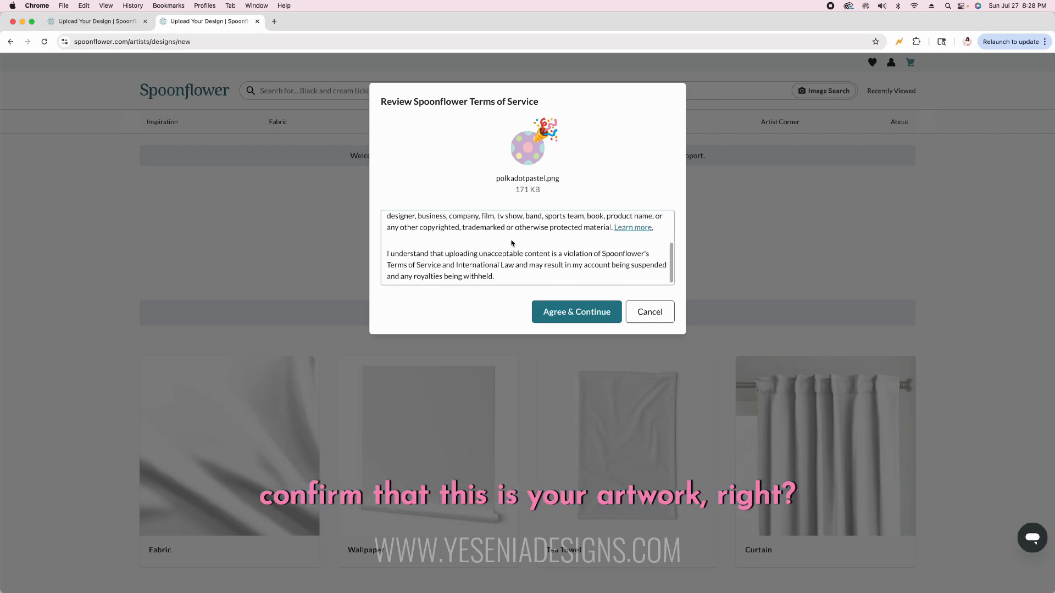
pyautogui.scroll(2, 511, 243)
pyautogui.scroll(1, 489, 251)
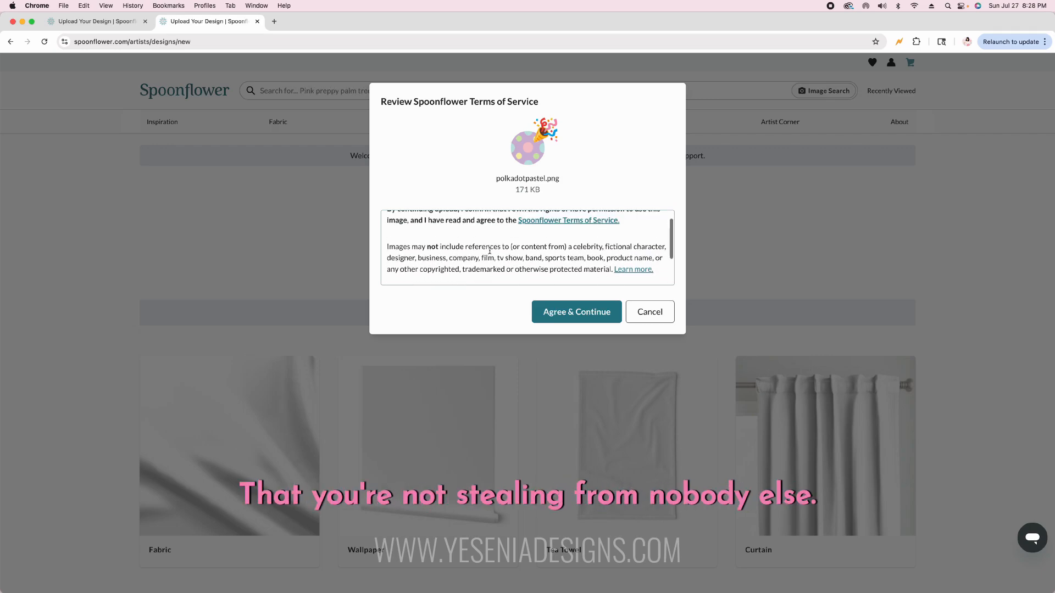
pyautogui.click(560, 311)
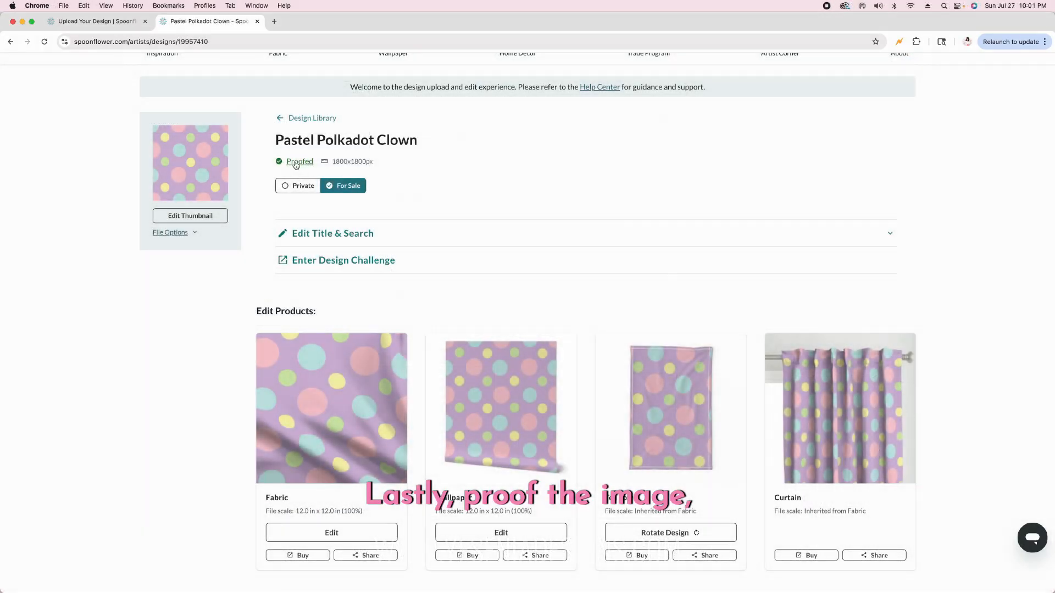
# Proof the Pastel Polkadot Clown design, checking the pink repeat outline, and approve it as looking good
pyautogui.click(297, 162)
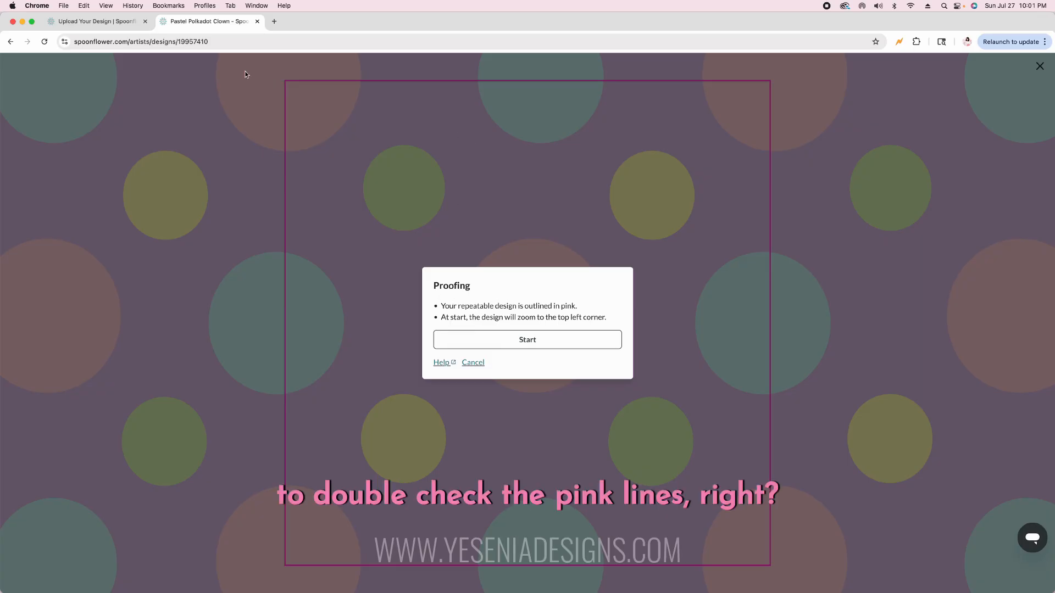
pyautogui.click(526, 345)
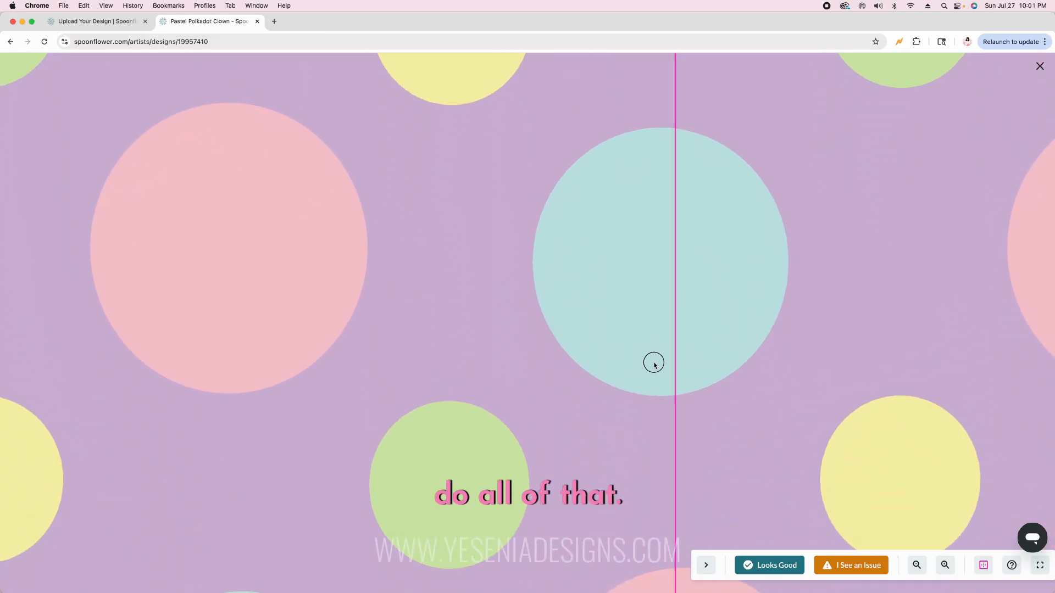
pyautogui.click(775, 565)
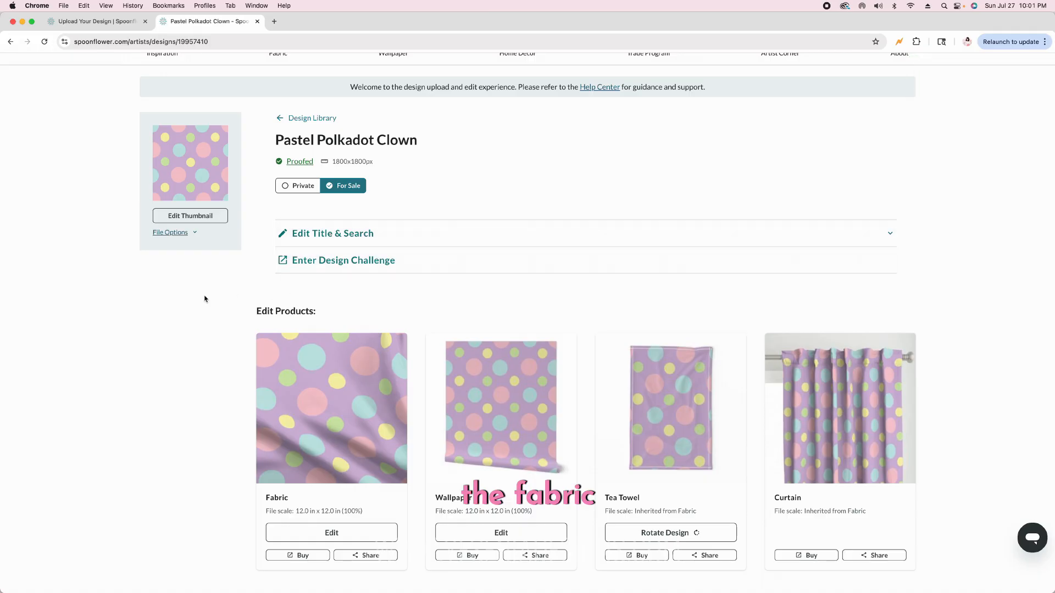
# Open the purchase page for the Fabric product of Pastel Polkadot Clown and review its fabric and size options
pyautogui.scroll(-2, 205, 298)
pyautogui.scroll(-4, 205, 298)
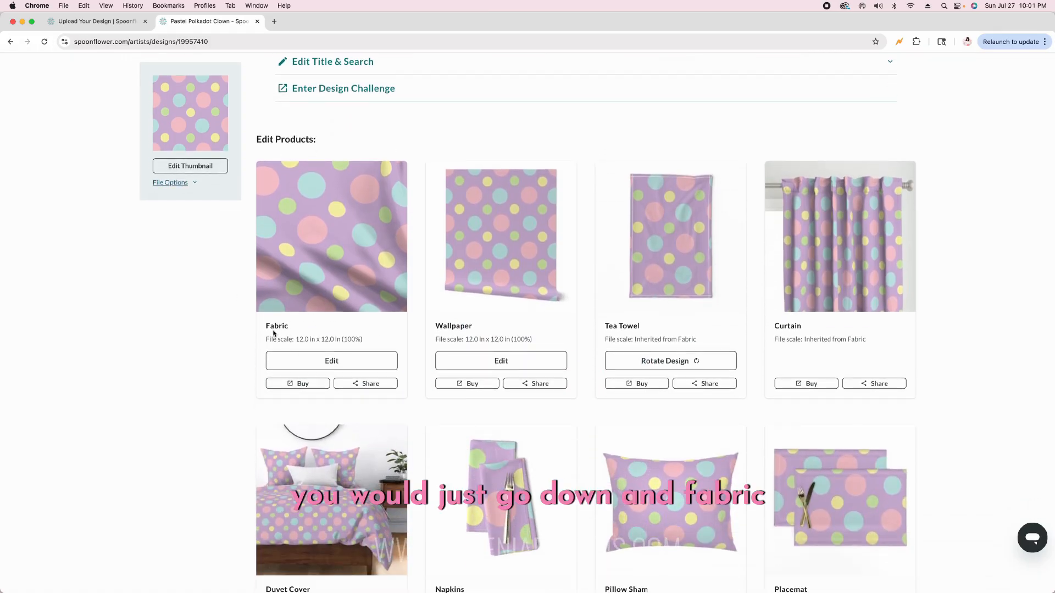
pyautogui.click(291, 384)
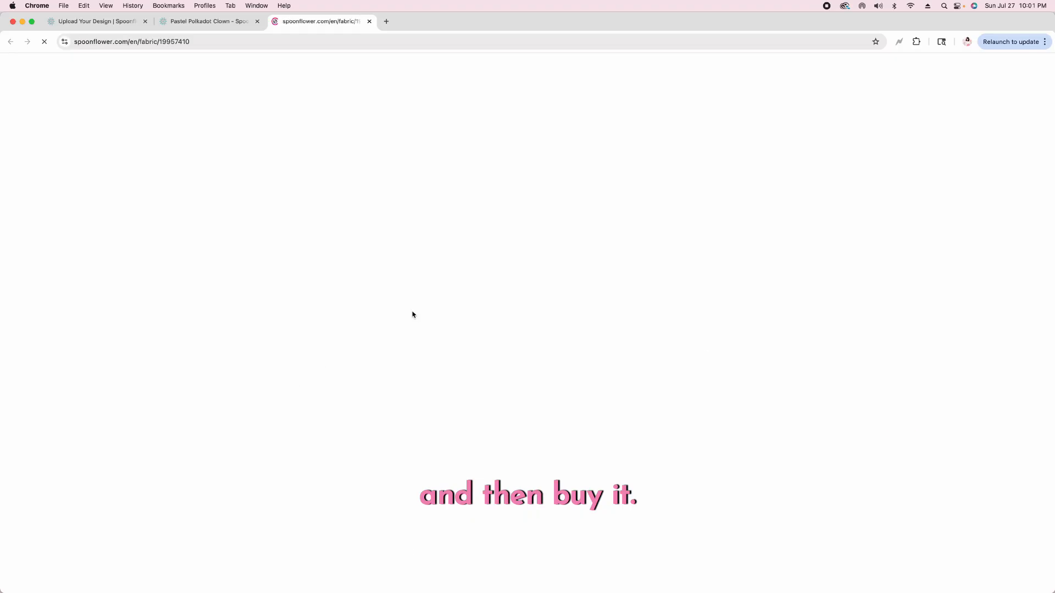
pyautogui.scroll(-2, 546, 271)
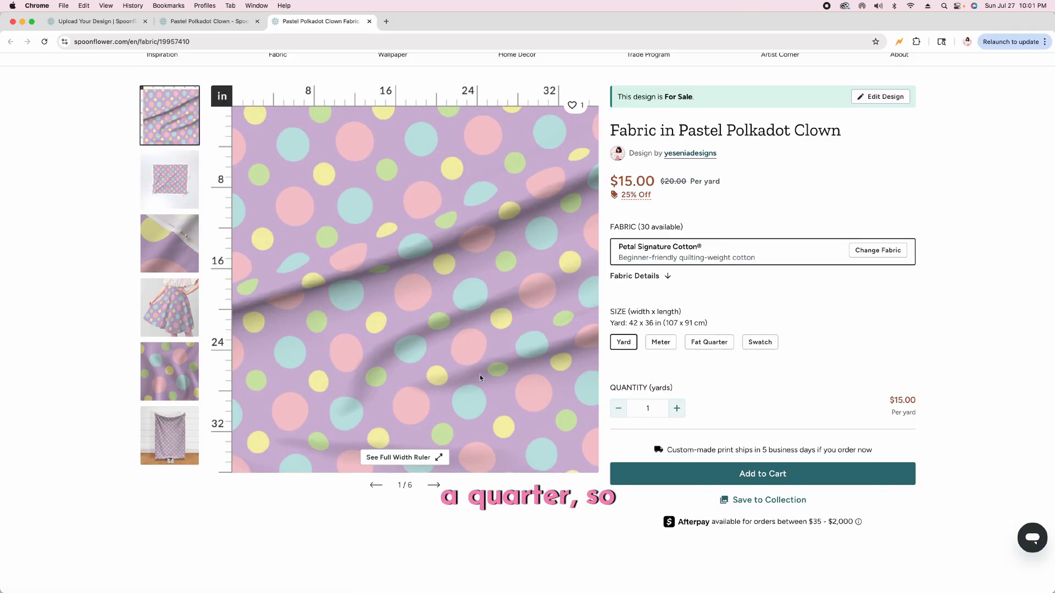
pyautogui.scroll(1, 480, 374)
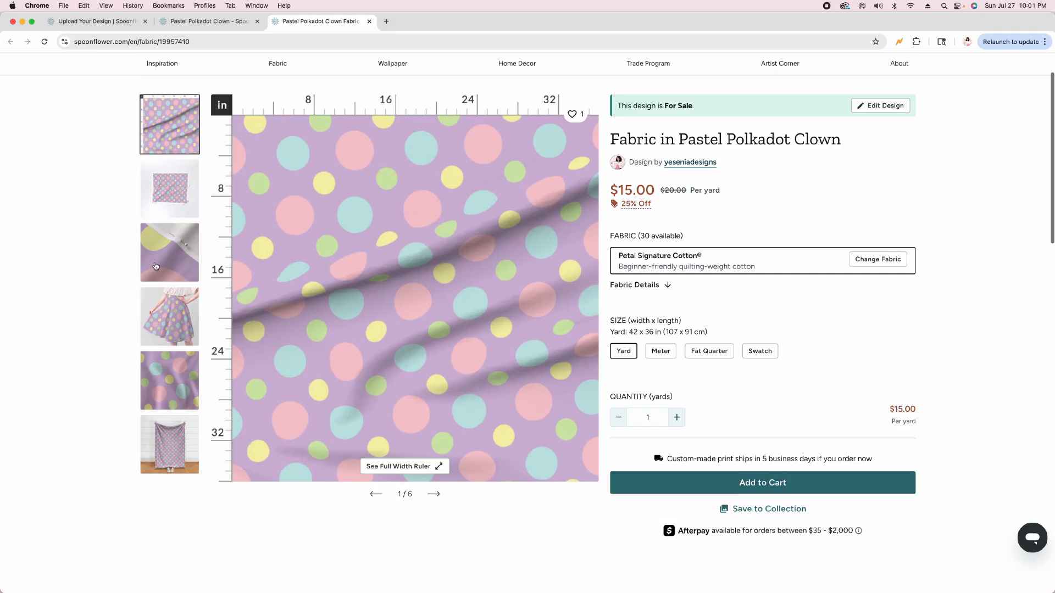
# Preview the pinned close-up, skirt, draped and held-up fabric mockups, and add 1 yard of Petal Signature Cotton to the cart
pyautogui.click(156, 266)
pyautogui.click(177, 325)
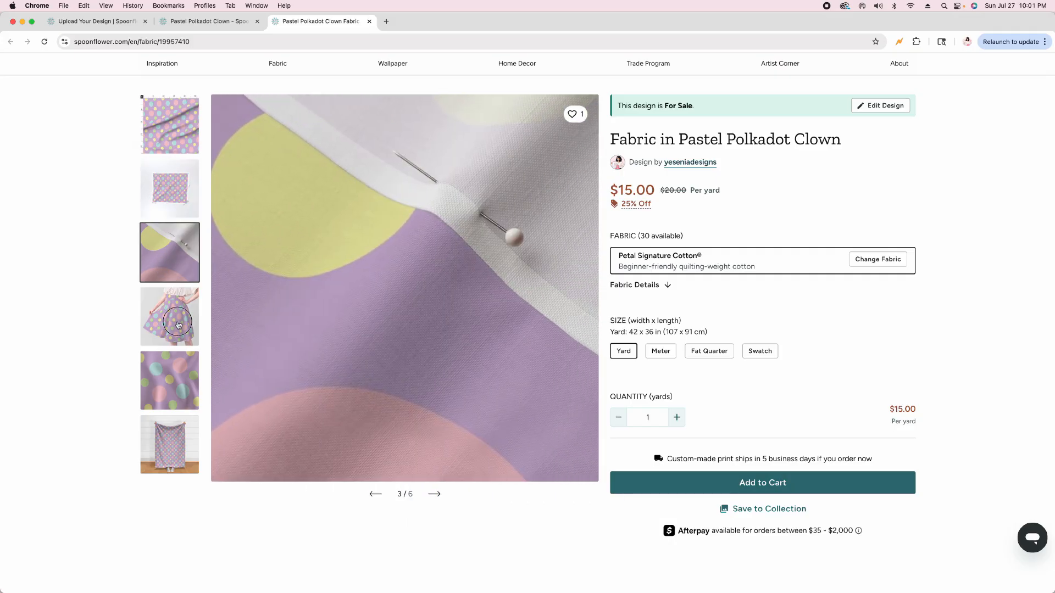
pyautogui.click(176, 380)
pyautogui.click(176, 444)
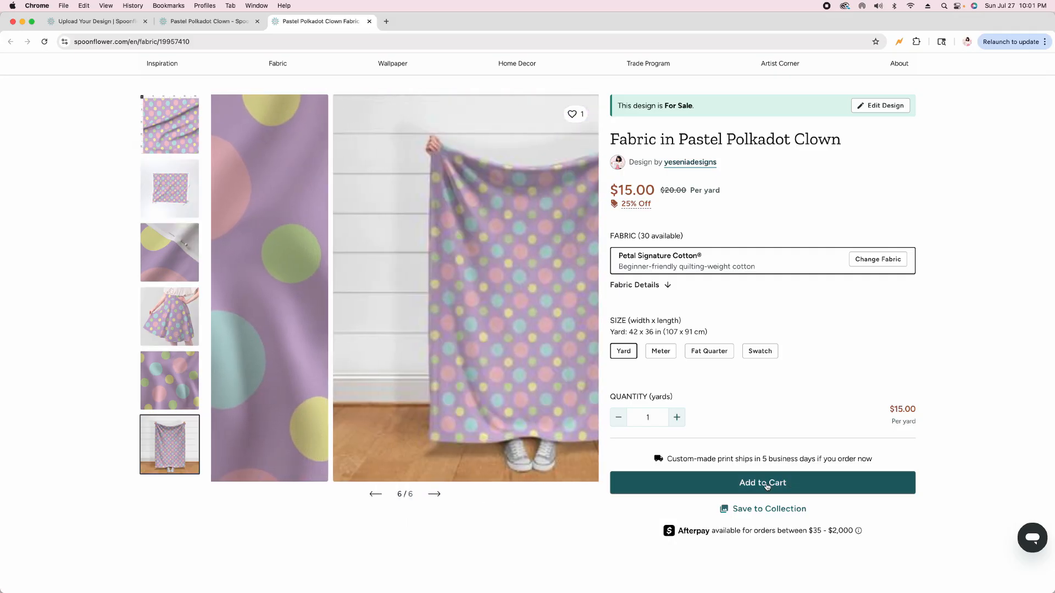
pyautogui.click(763, 489)
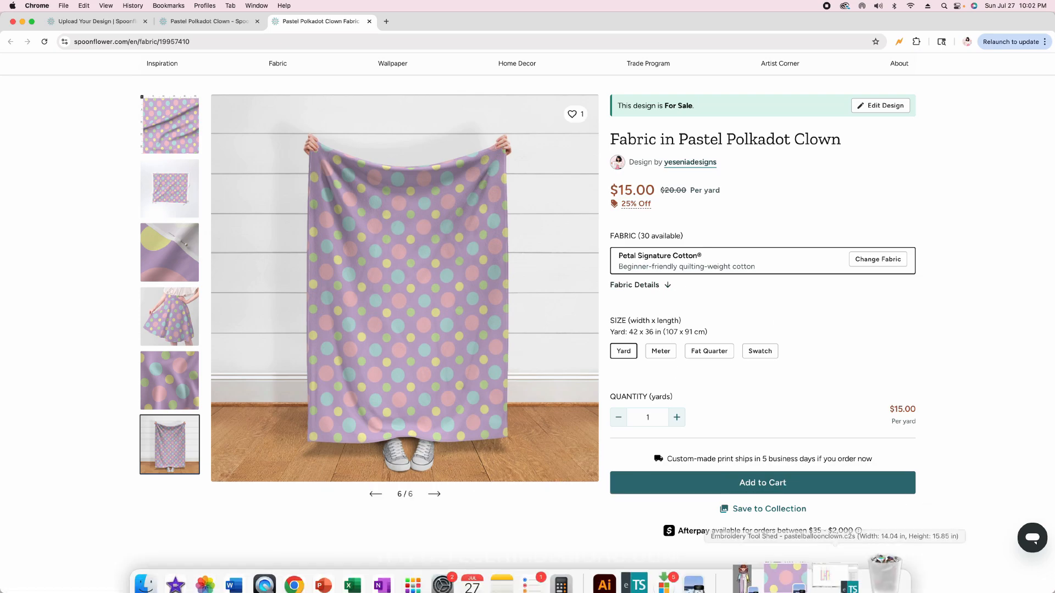
# Switch to Embroidery Tool Shed to view the pastelballoonclown.c2s tile, and return to the Spoonflower page in Chrome
pyautogui.click(834, 573)
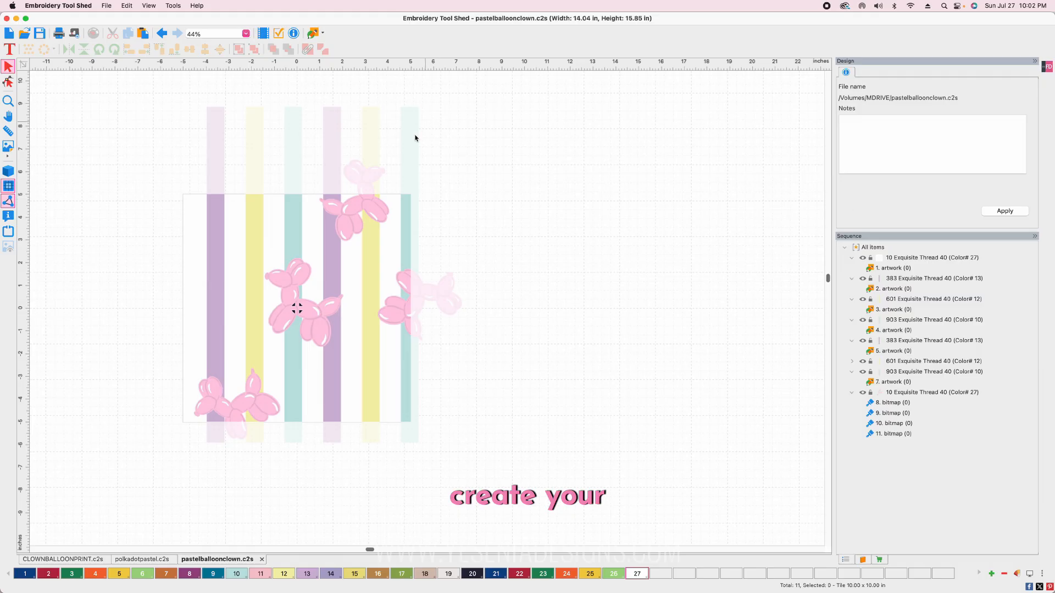
pyautogui.moveTo(815, 589)
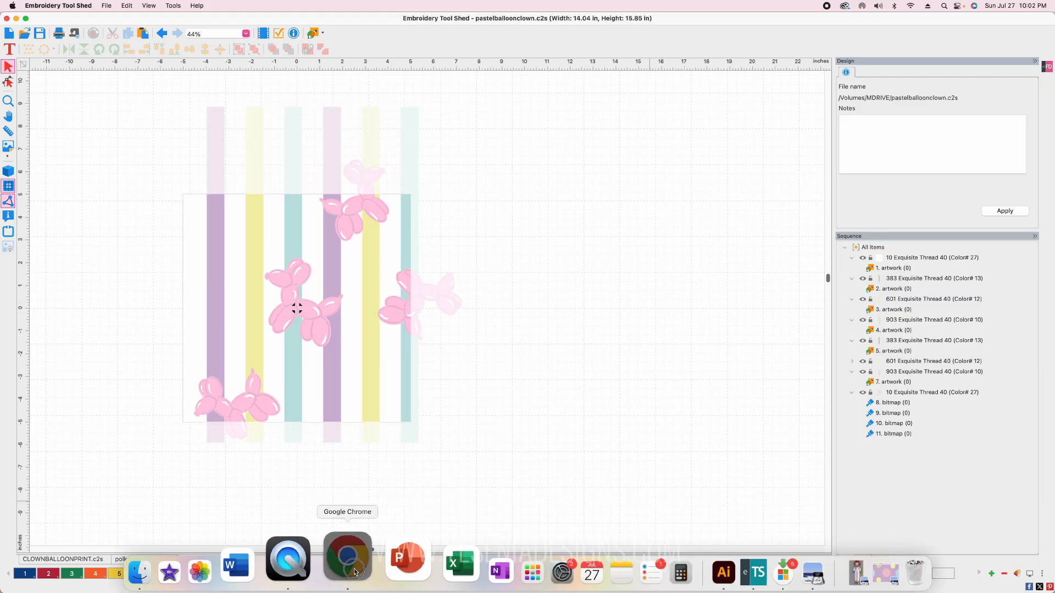
pyautogui.click(342, 569)
# View the account's own Spoonflower shop and its Size M Pet Collar Bandana Bug Costume listing, and minimize the Chrome window
pyautogui.scroll(2, 682, 247)
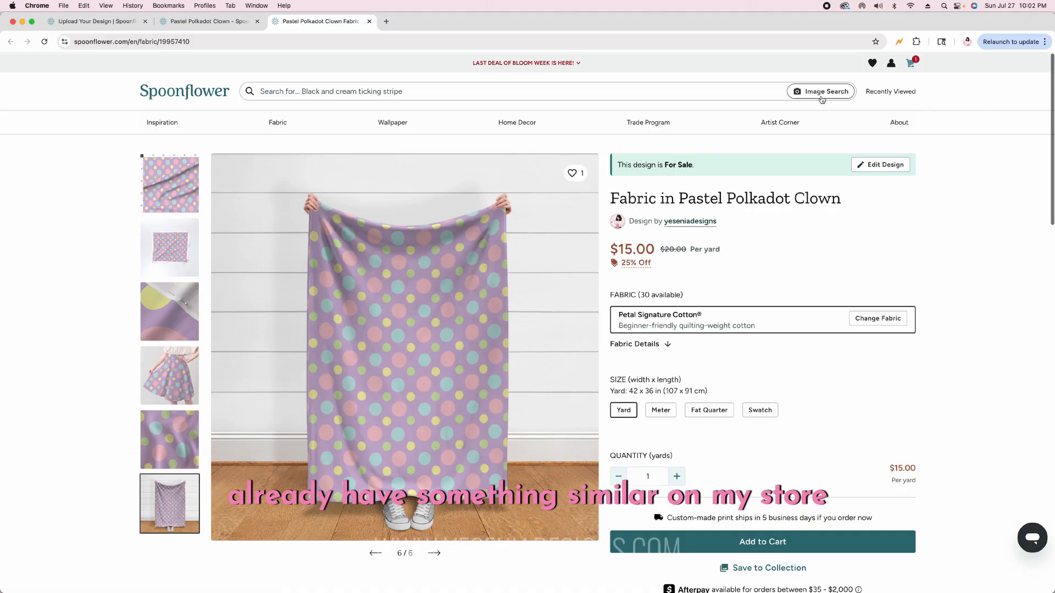
pyautogui.click(891, 62)
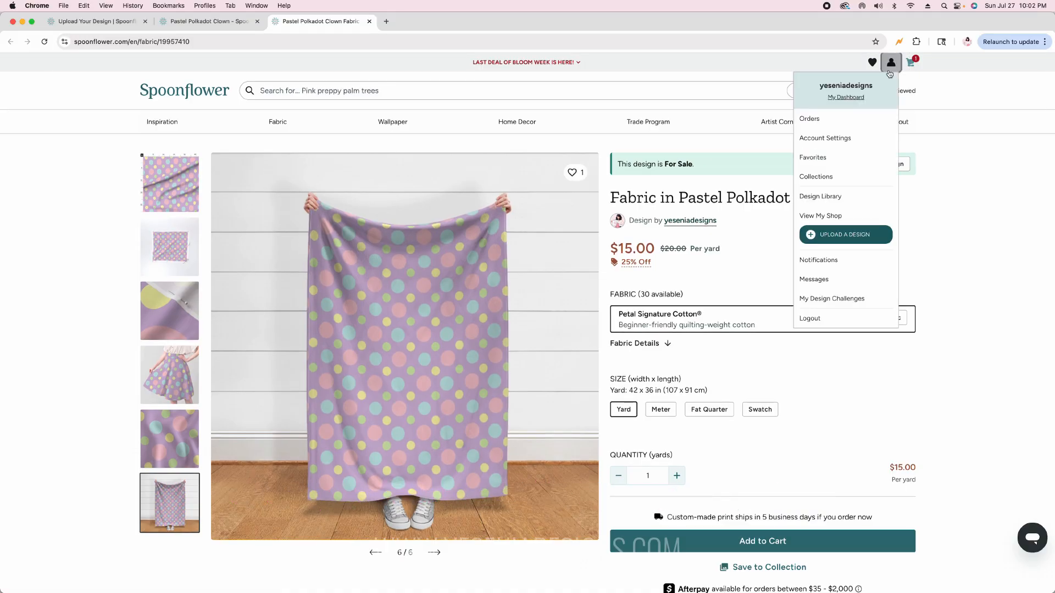
pyautogui.click(828, 217)
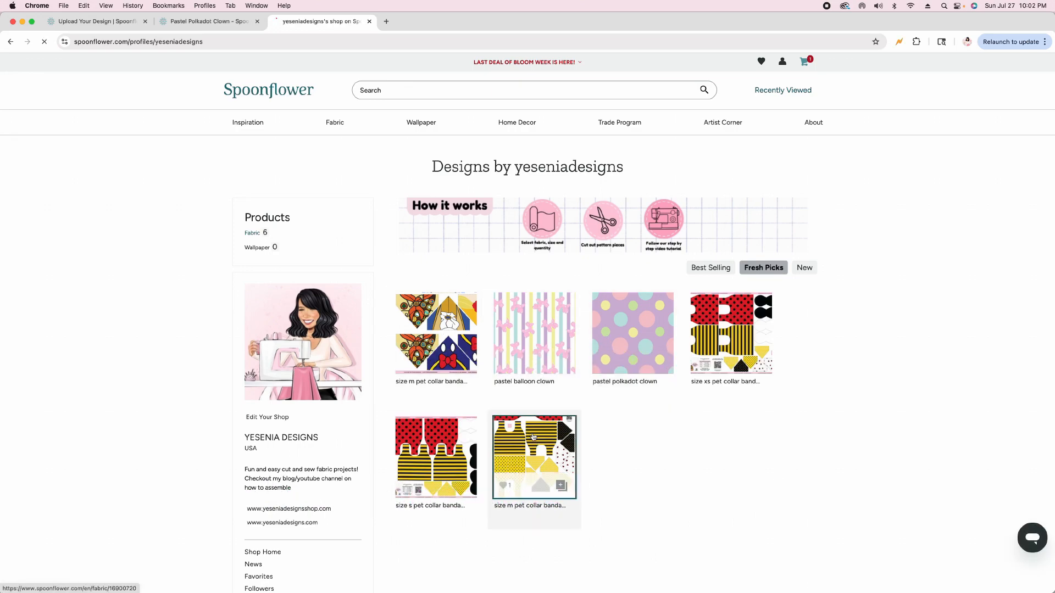
pyautogui.click(529, 441)
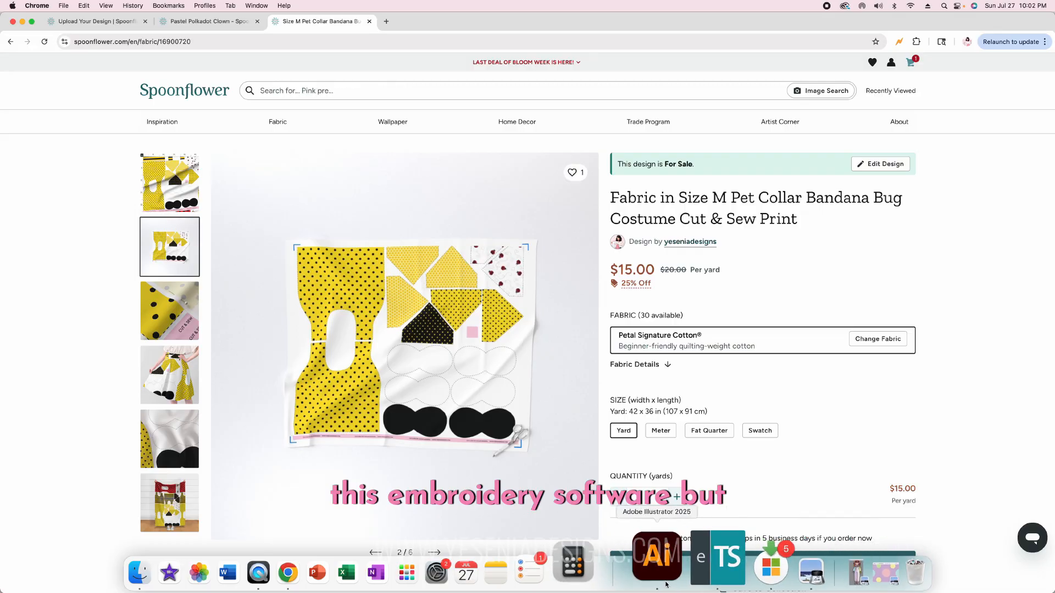
pyautogui.click(22, 22)
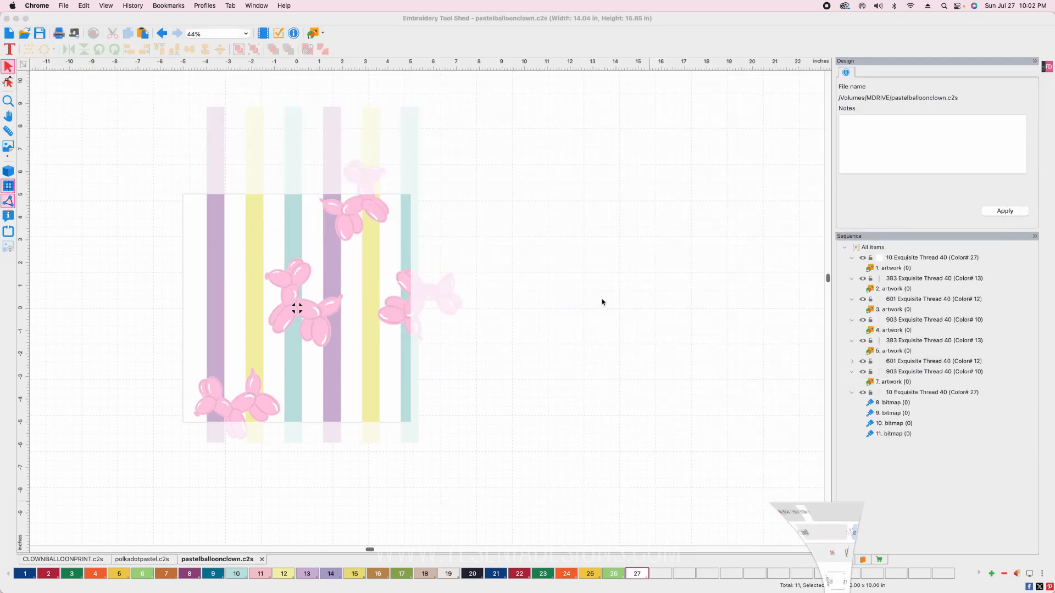